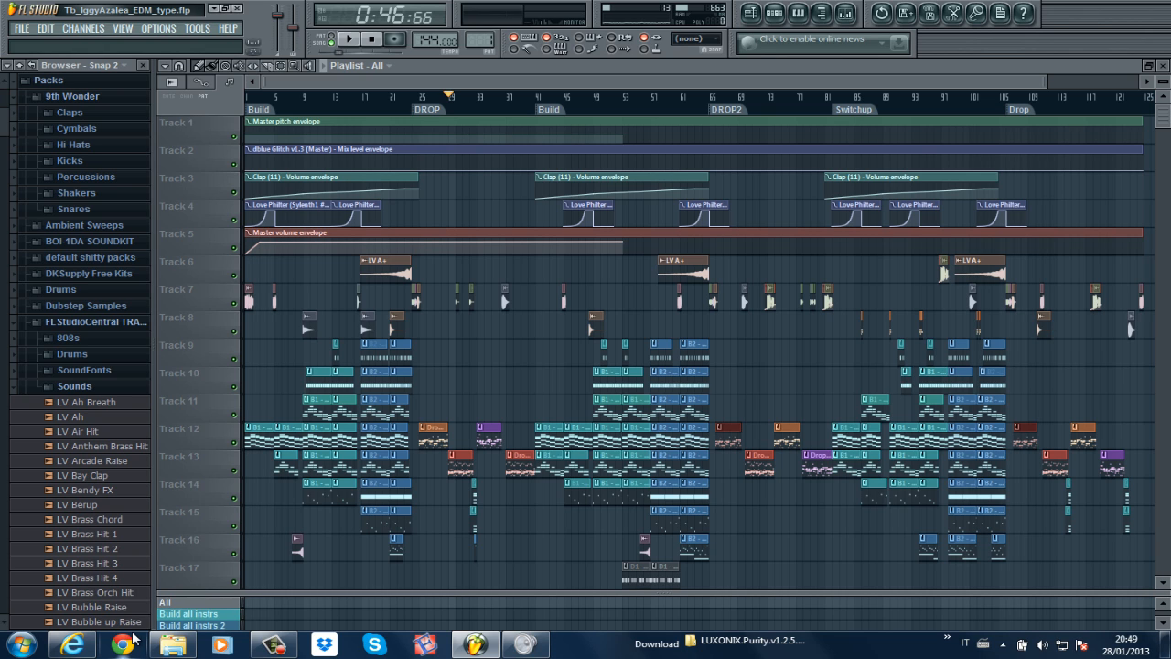
# Step: Switch to Internet Explorer and play the Iggy Azalea - Black Widow ft. Rita Ora video on YouTube as a reference
pyautogui.moveTo(82, 639)
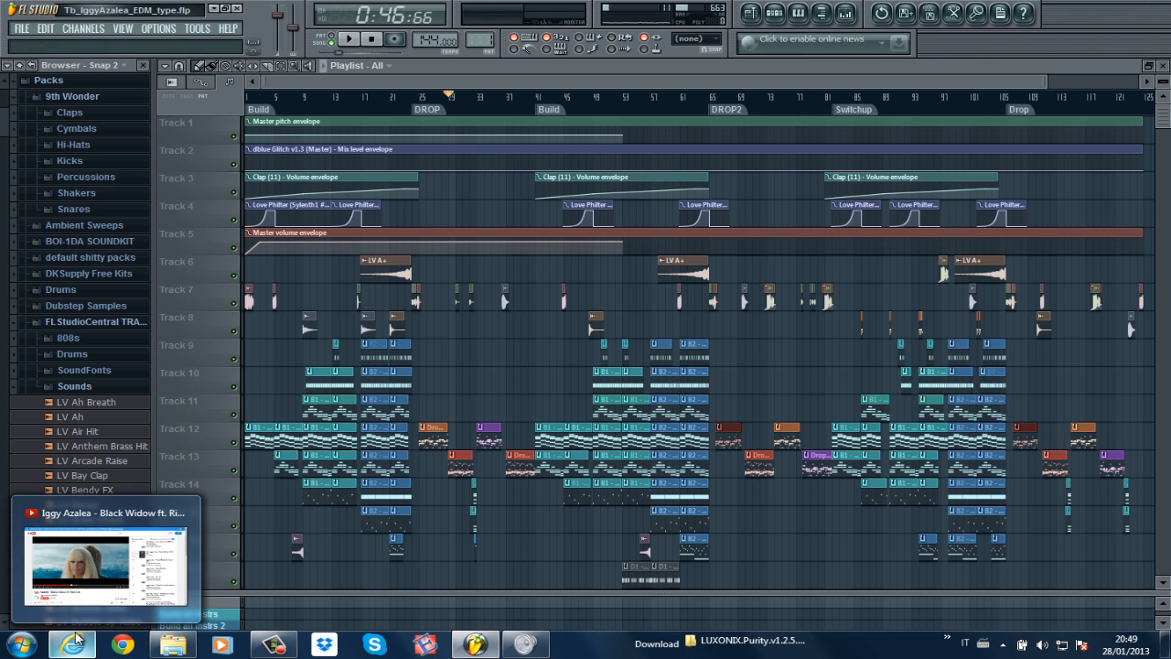
pyautogui.click(78, 640)
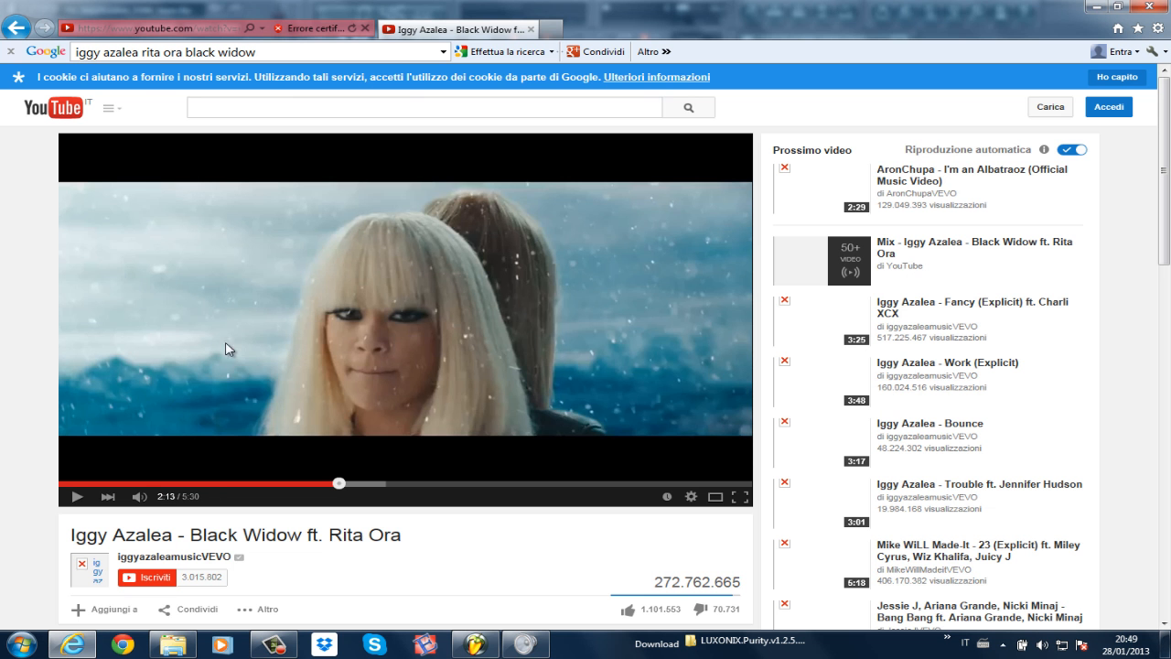
pyautogui.click(78, 498)
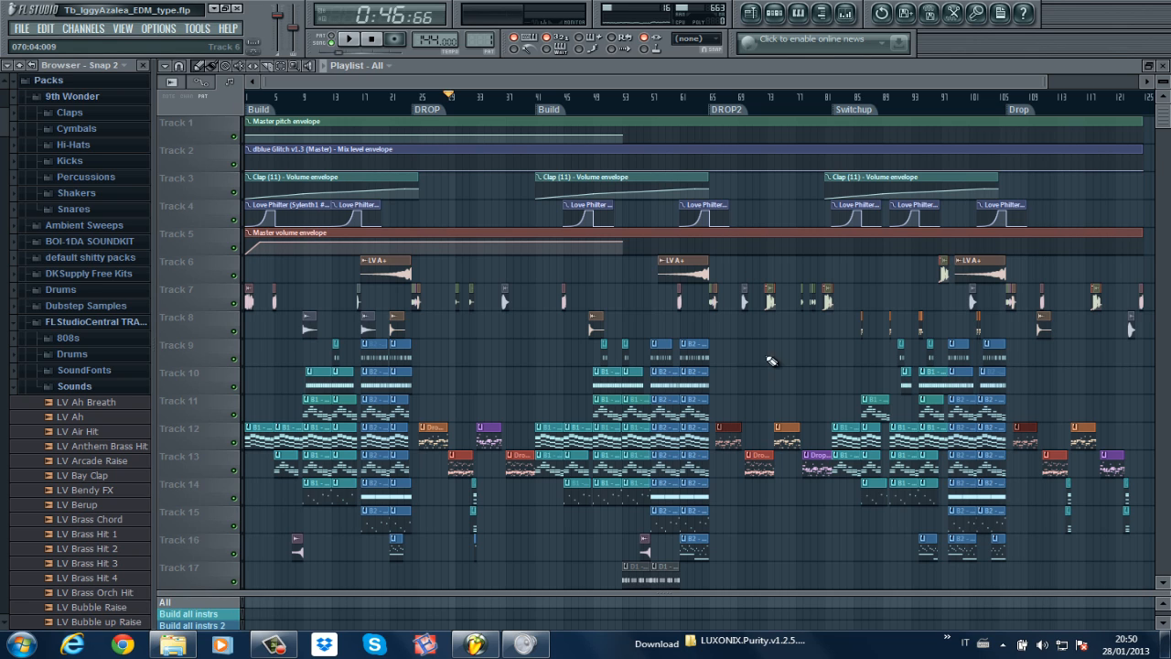
# Step: Examine the build and drop patterns in the playlist's pattern list, then review the song arrangement across the tracks
pyautogui.moveTo(723, 591); pyautogui.dragTo(678, 405)
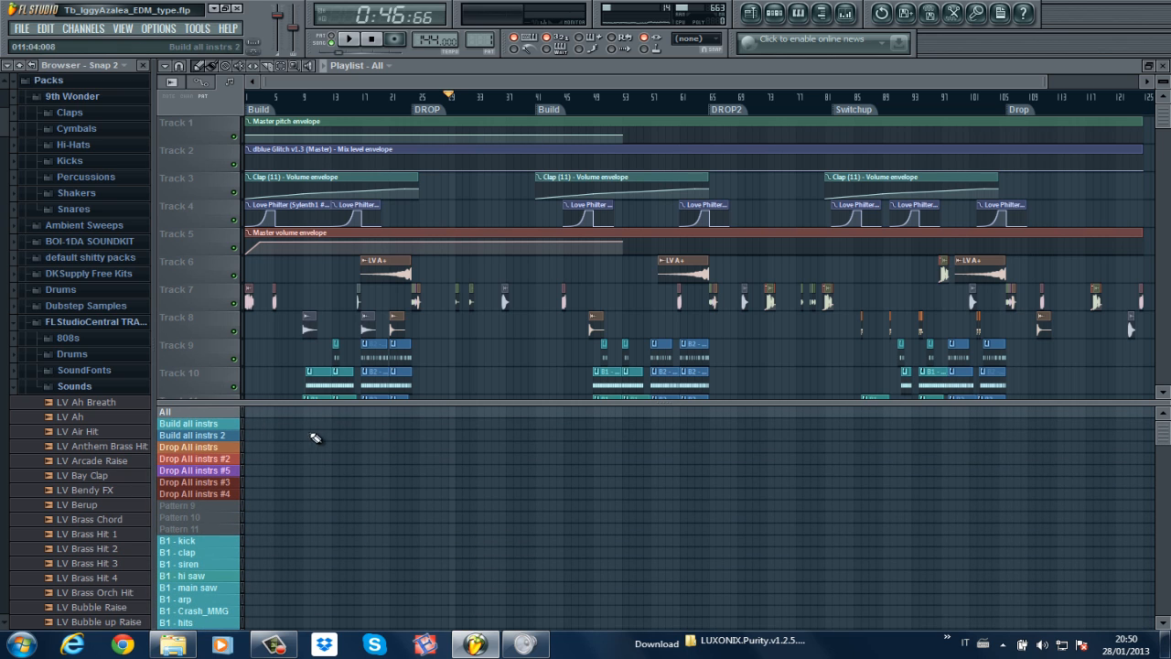
pyautogui.scroll(-3, 342, 458)
pyautogui.scroll(-5, 220, 462)
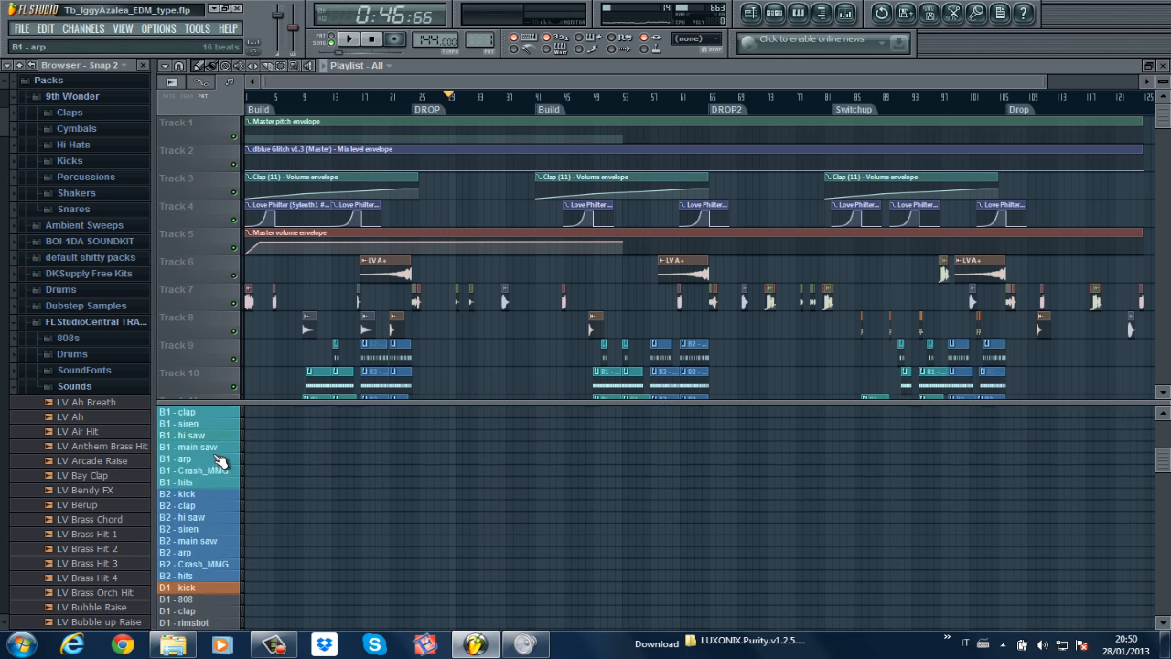
pyautogui.scroll(-5, 208, 458)
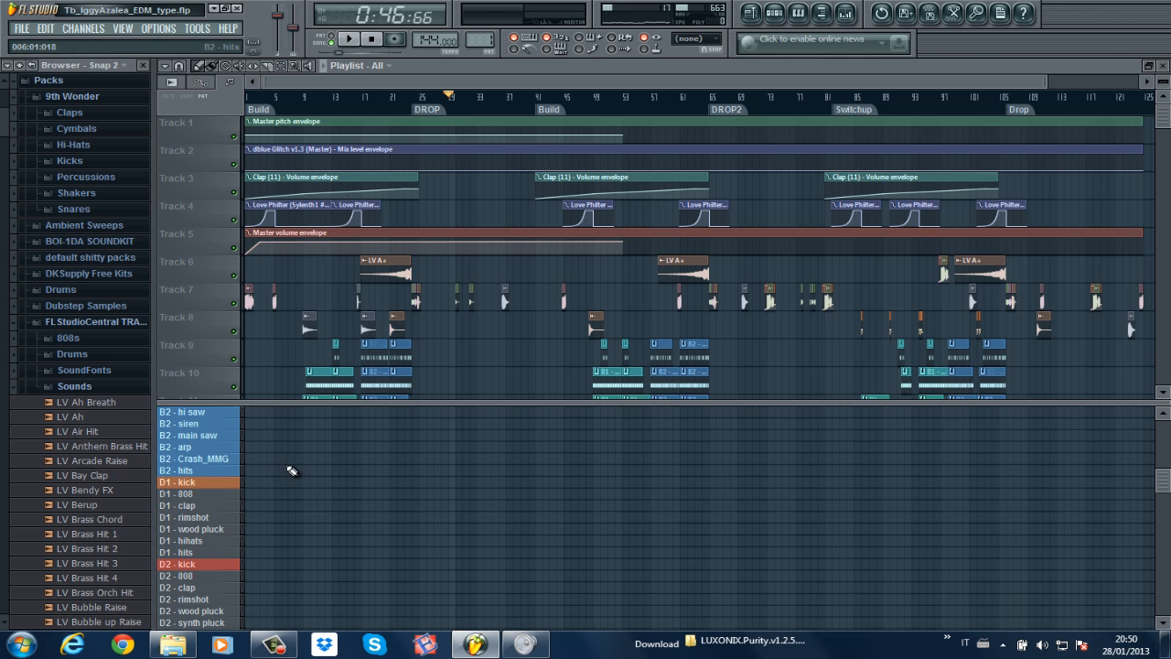
pyautogui.scroll(8, 306, 471)
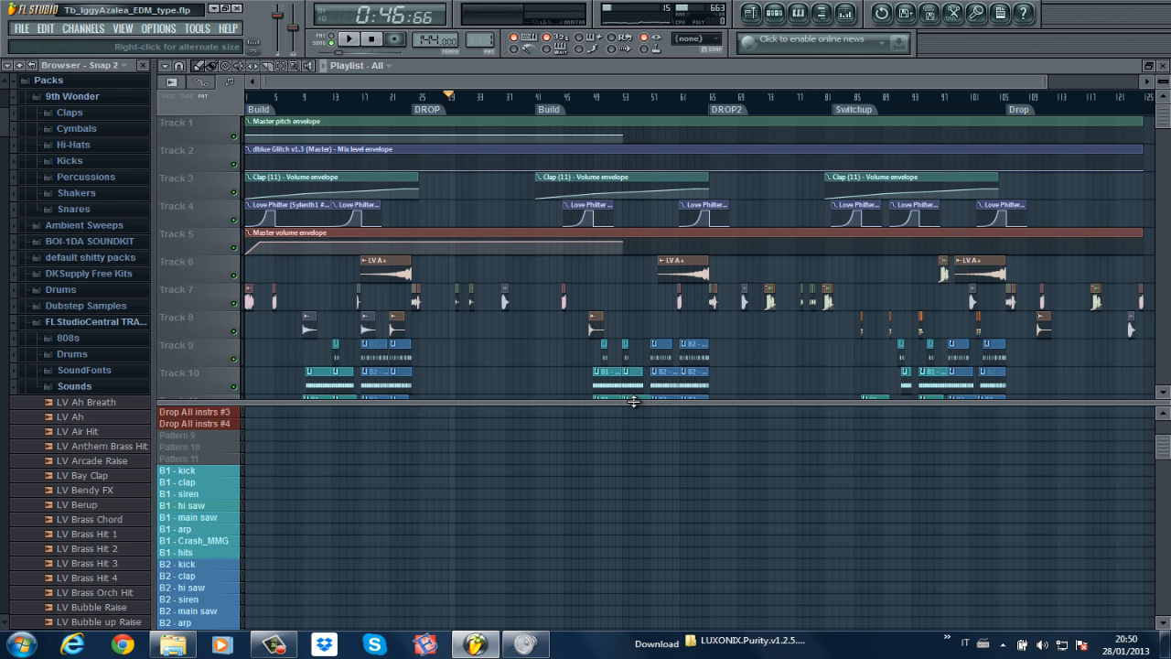
pyautogui.moveTo(633, 402); pyautogui.dragTo(540, 555)
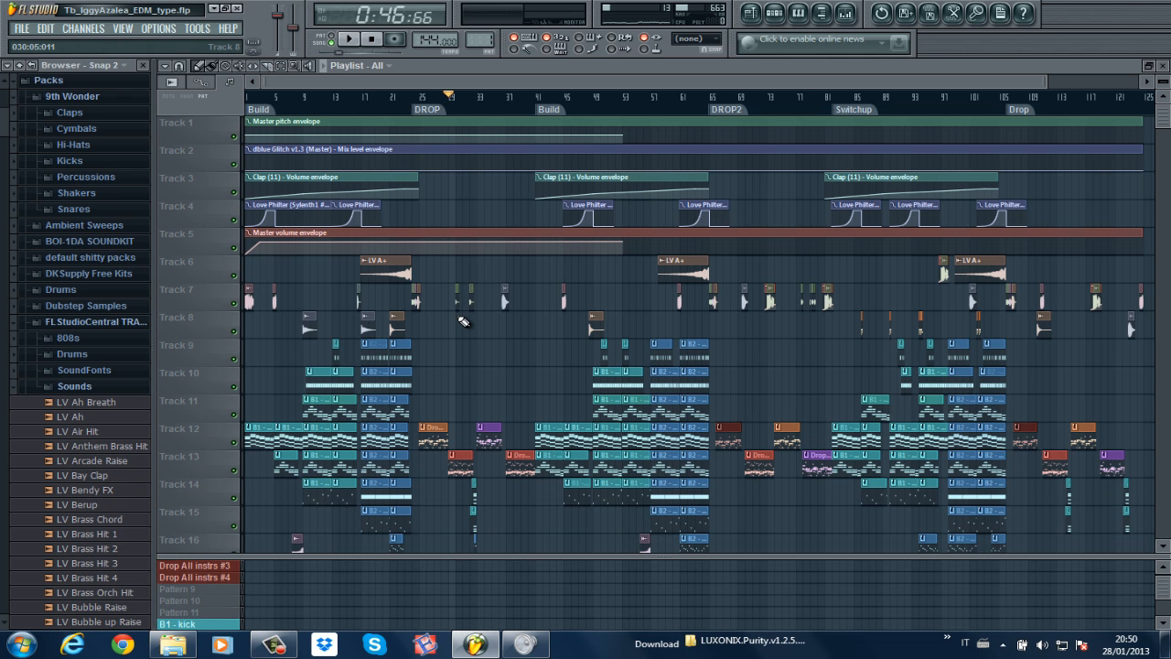
pyautogui.scroll(-1, 467, 315)
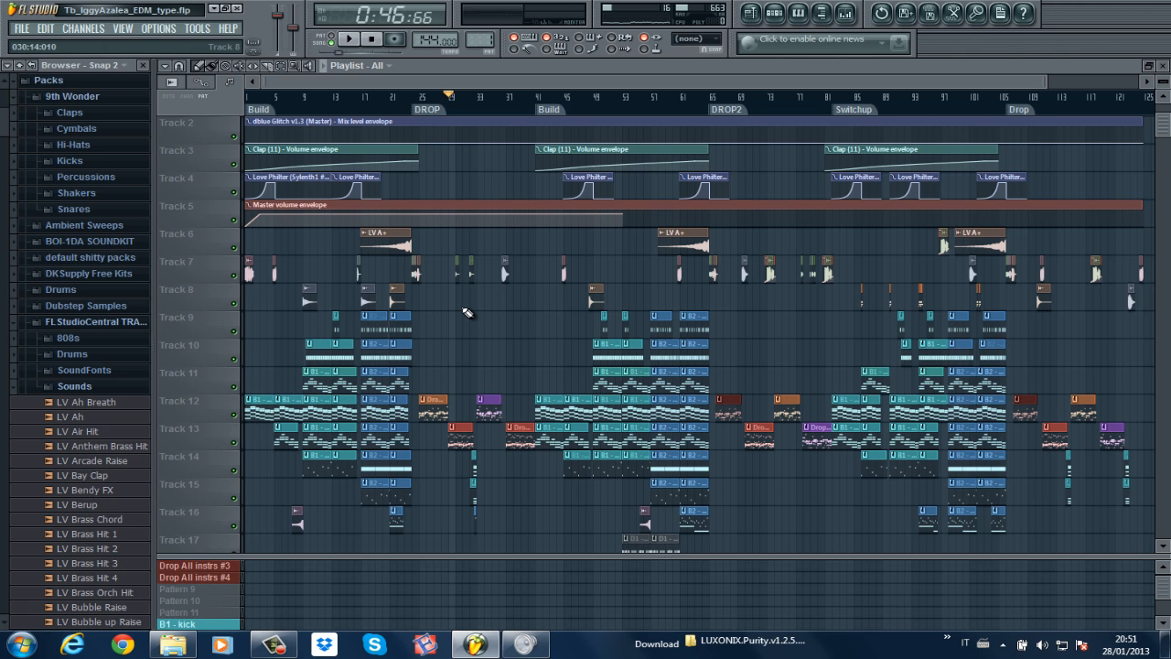
pyautogui.scroll(1, 466, 314)
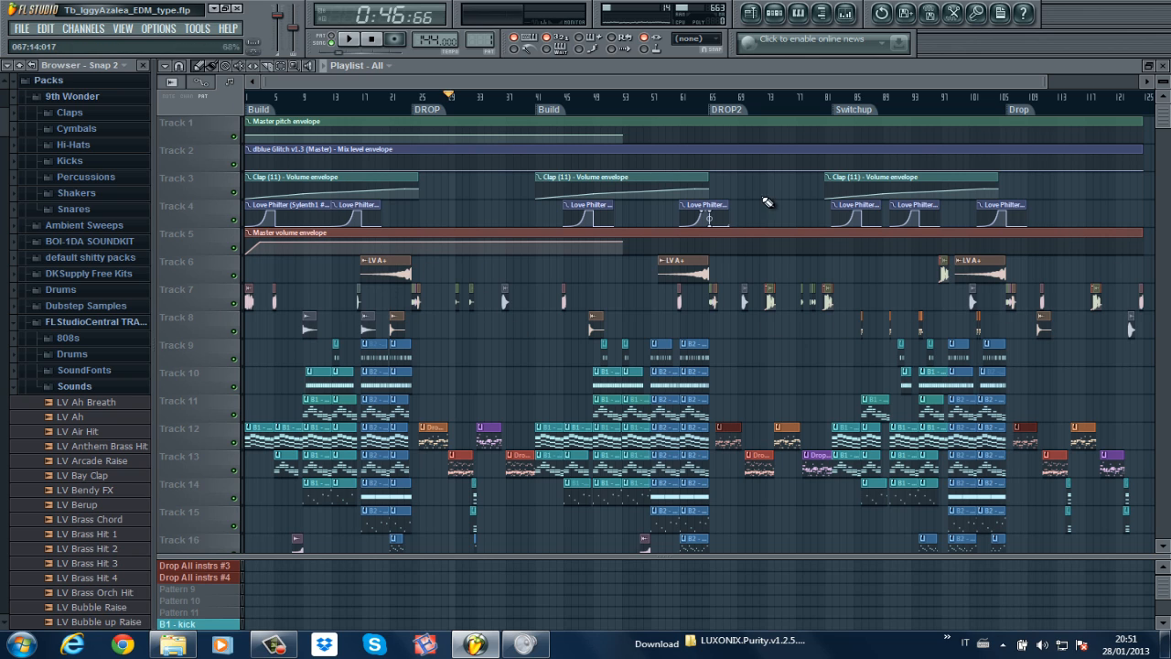
# Step: Close the playlist and play back the kick's notes in the piano roll for the Build all instrs pattern
pyautogui.click(1164, 68)
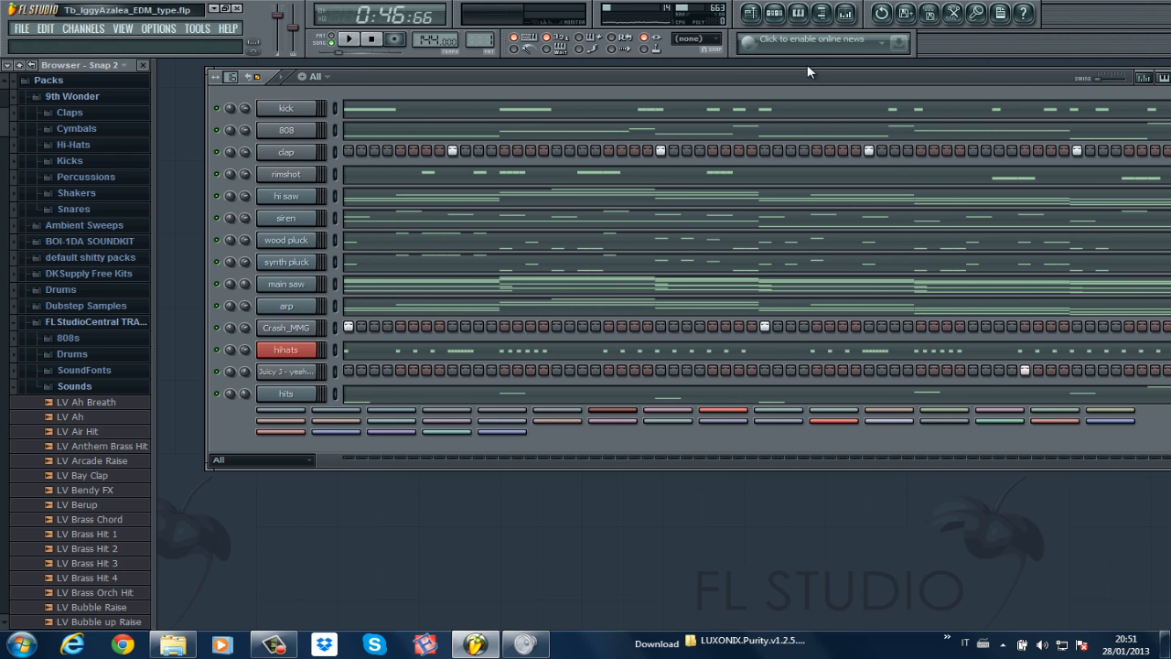
pyautogui.moveTo(473, 73); pyautogui.dragTo(436, 78)
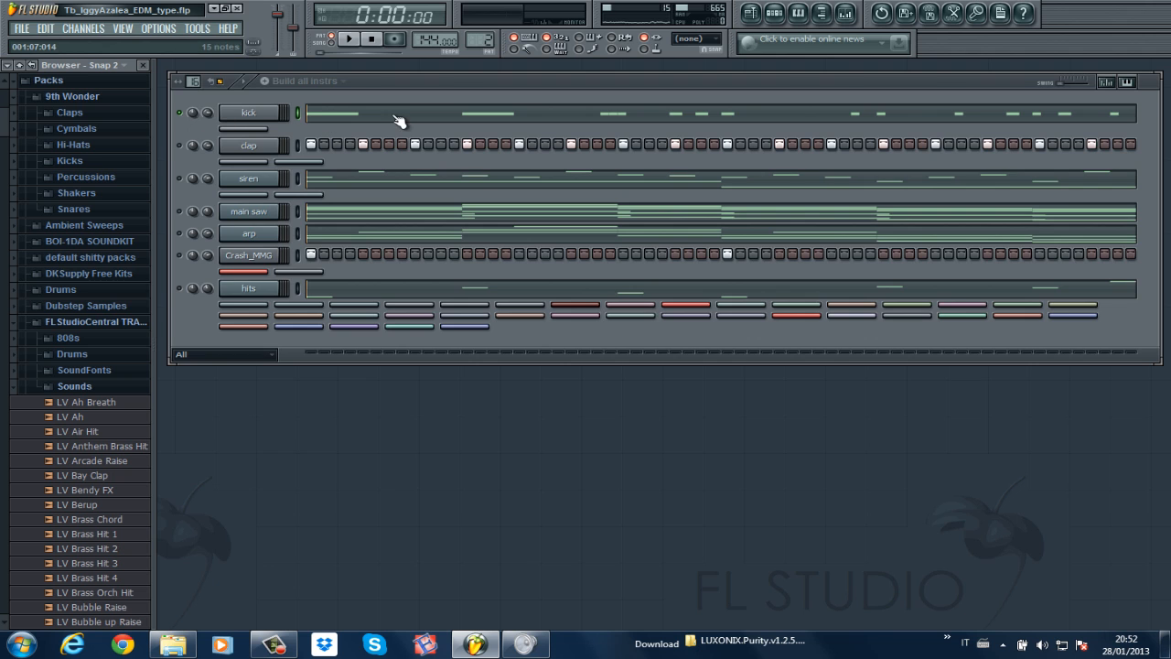
pyautogui.click(403, 115)
pyautogui.press('space')
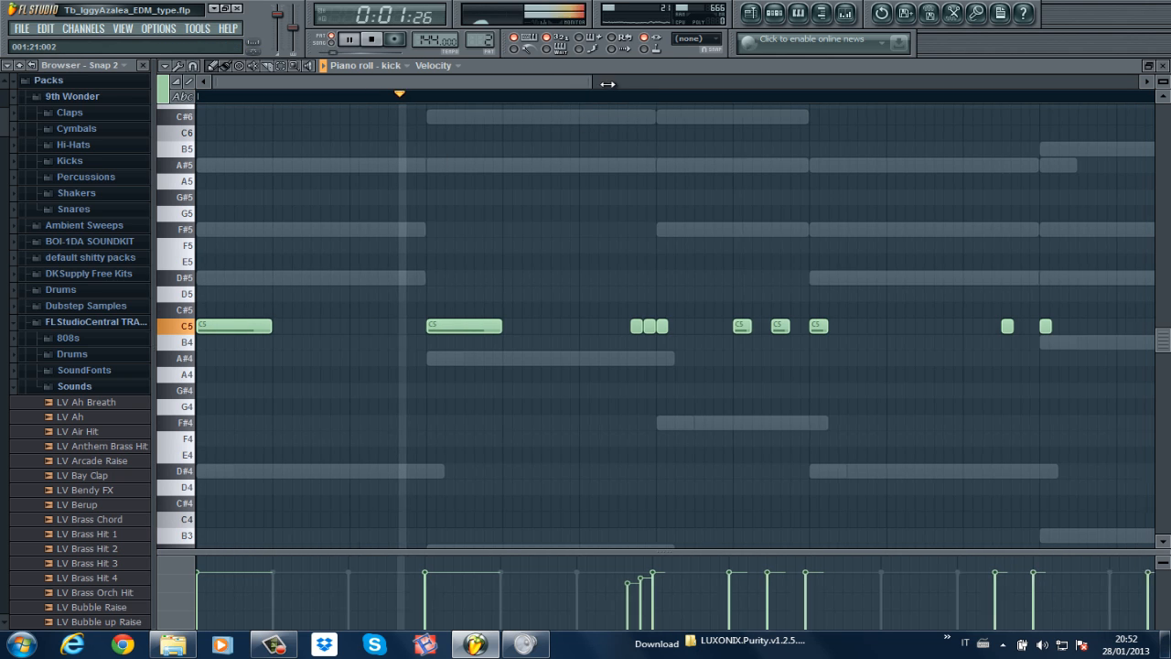
pyautogui.moveTo(565, 81); pyautogui.dragTo(310, 78)
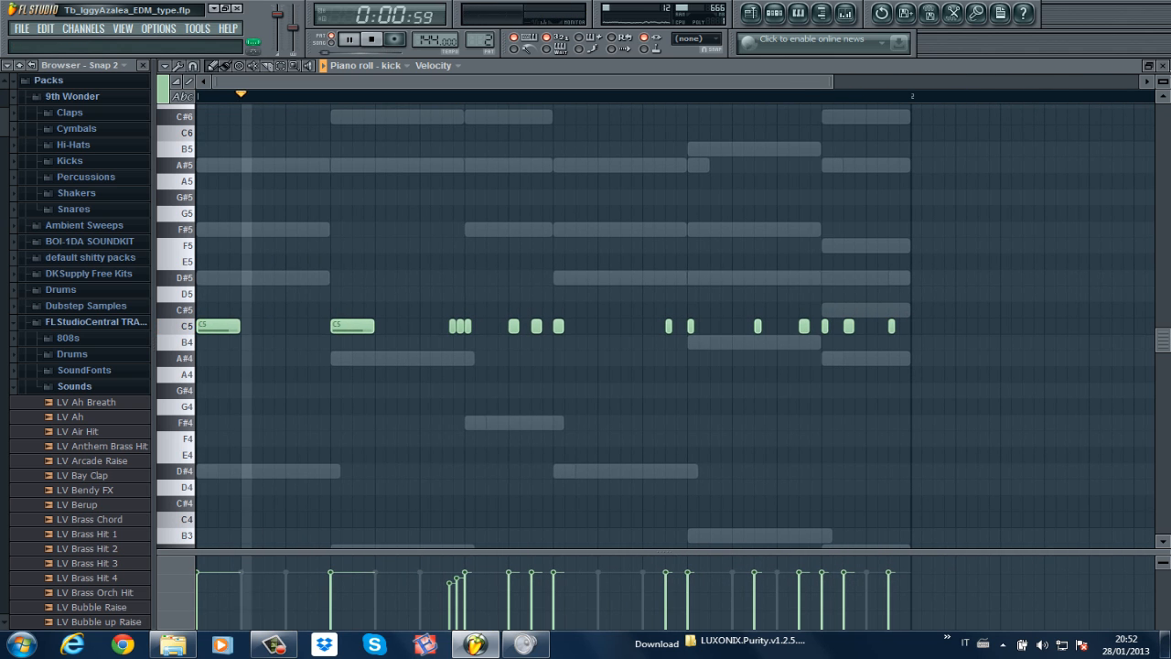
pyautogui.click(1162, 66)
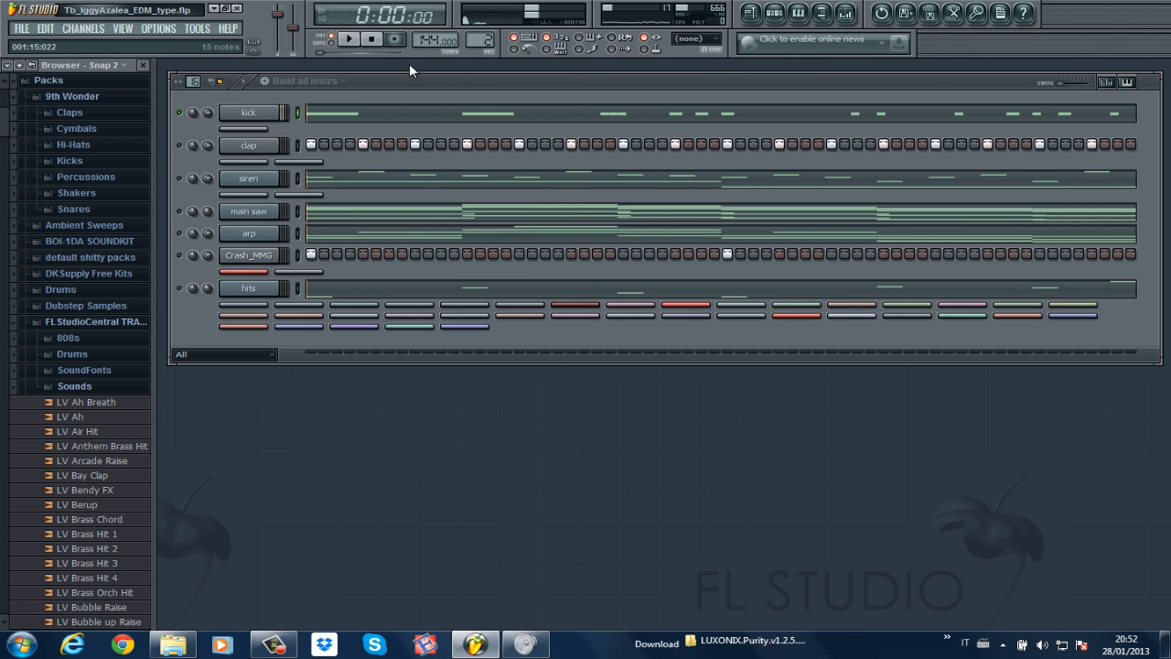
pyautogui.click(370, 39)
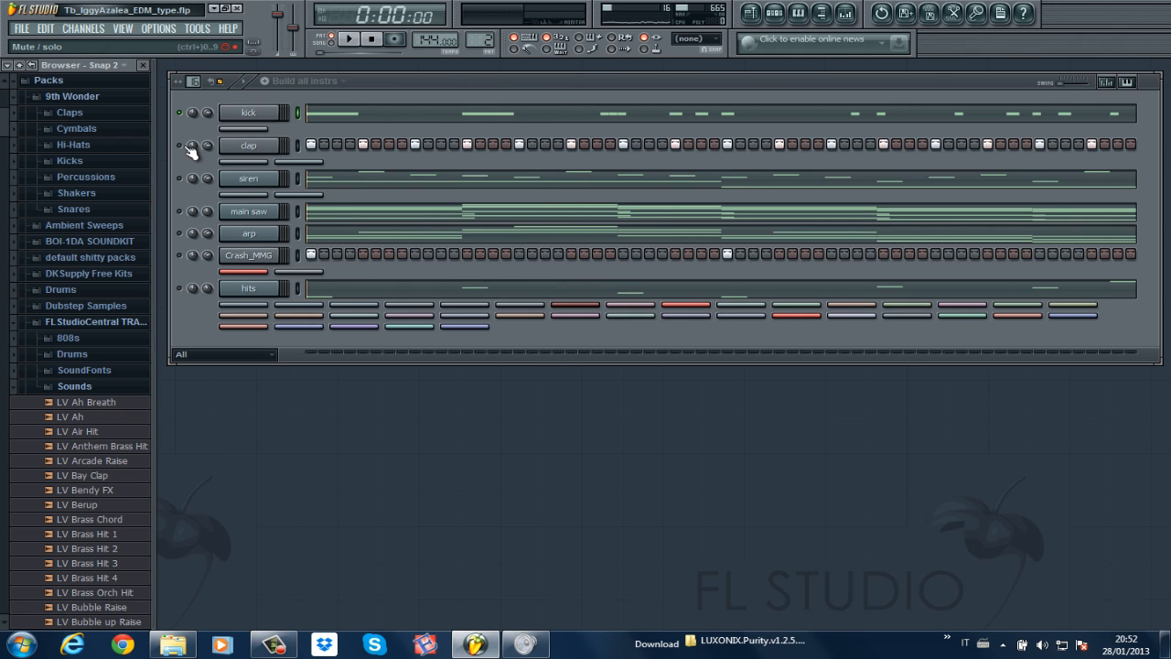
# Step: Solo the clap channel and play back its part in the Build all instrs pattern
pyautogui.rightClick(192, 147)
pyautogui.press('Escape')
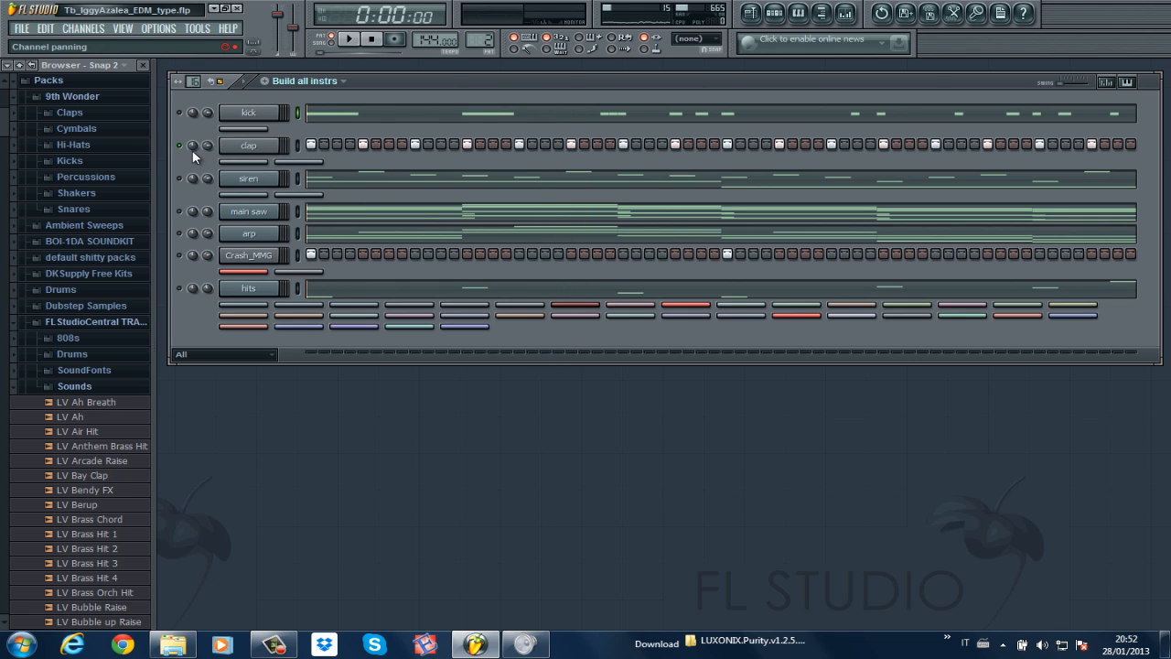
pyautogui.press('space')
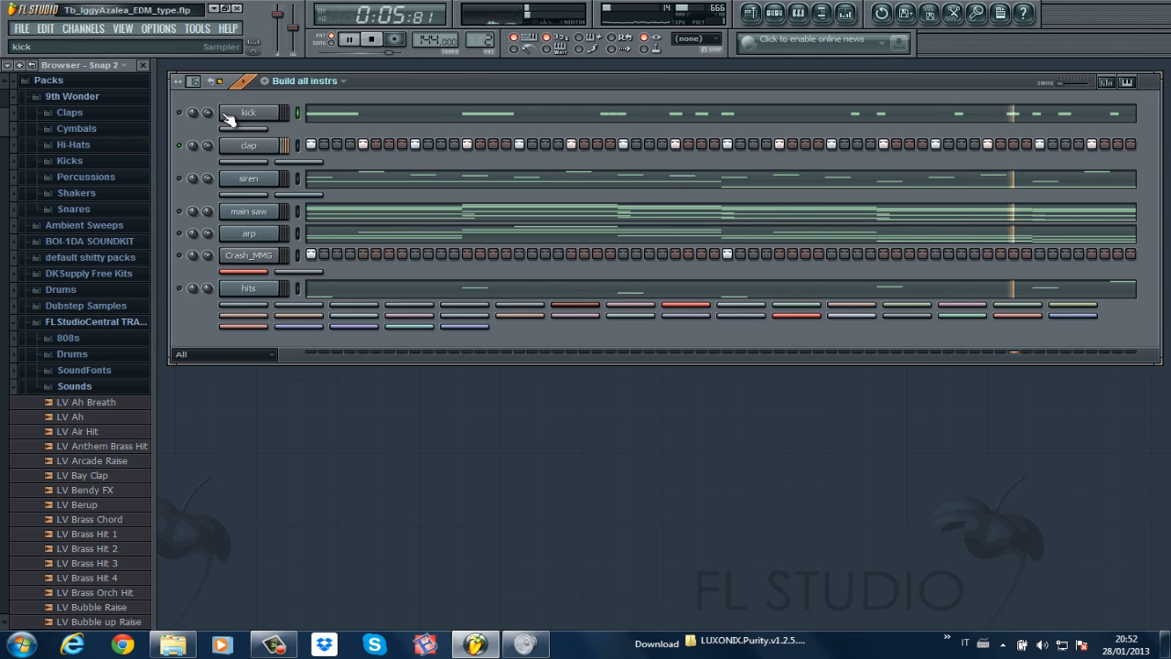
pyautogui.press('space')
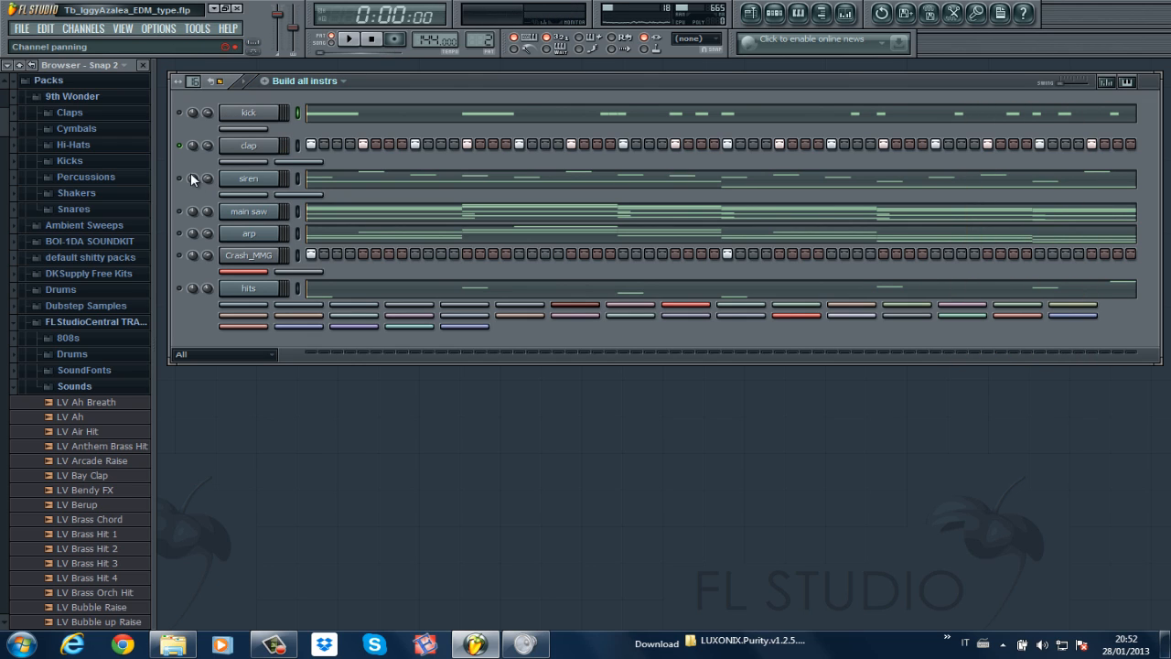
# Step: Solo the main saw channel and play back its chords in the piano roll
pyautogui.rightClick(181, 115)
pyautogui.click(195, 125)
pyautogui.click(179, 113)
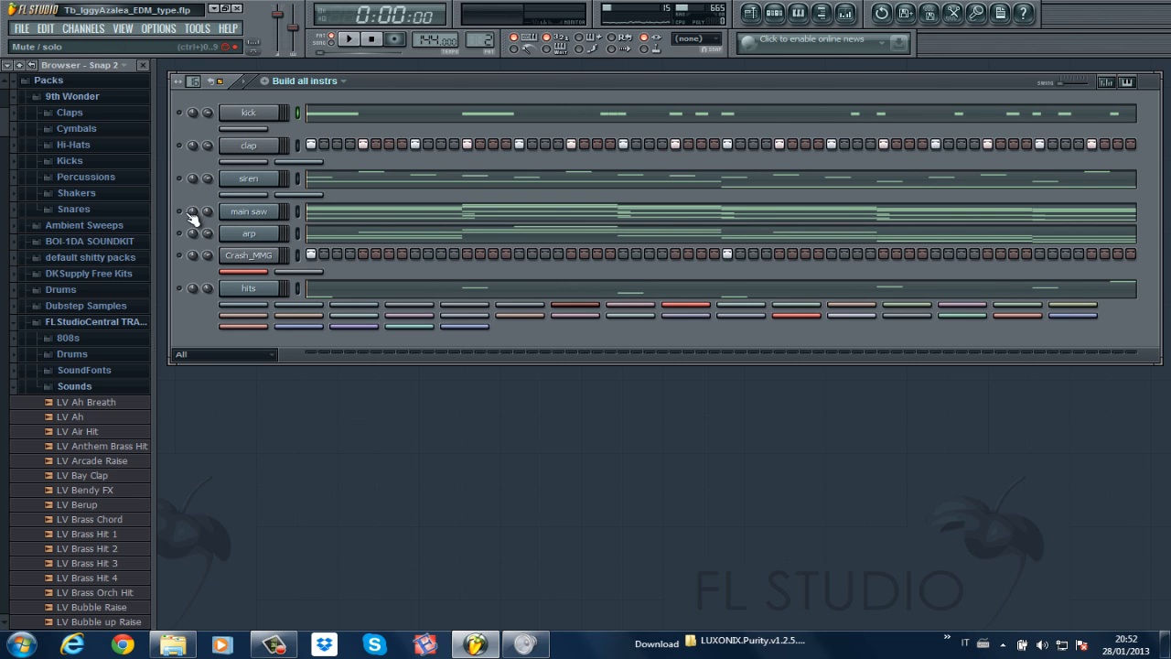
pyautogui.click(355, 220)
pyautogui.moveTo(565, 81); pyautogui.dragTo(683, 73)
pyautogui.moveTo(1163, 82); pyautogui.dragTo(1162, 84)
pyautogui.press('space')
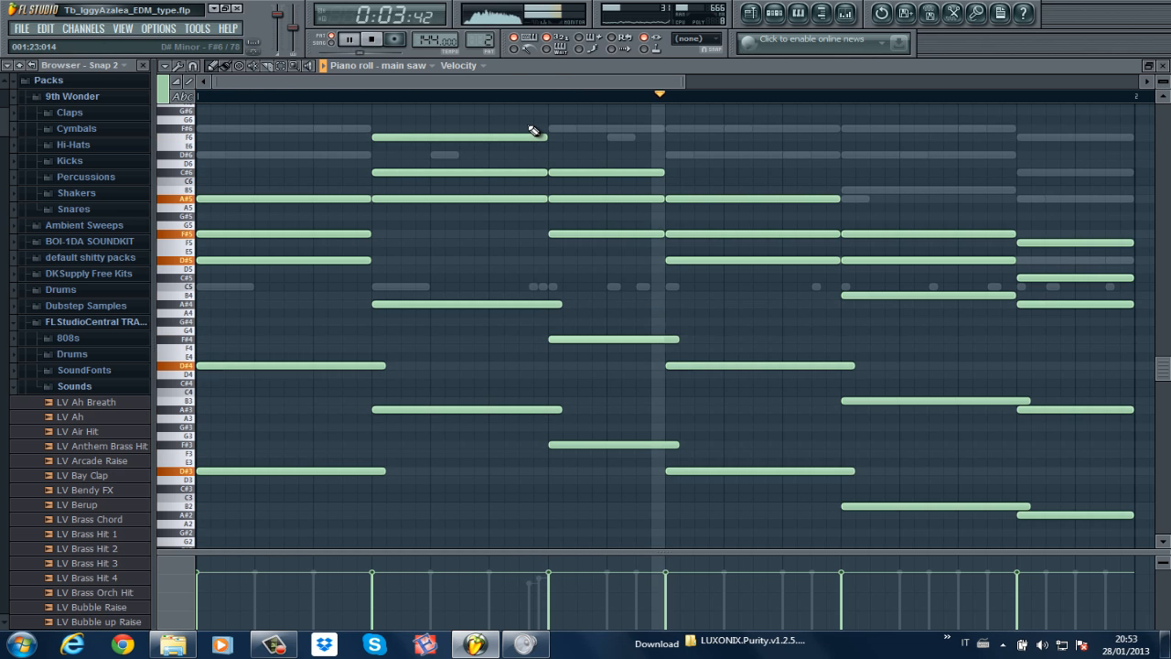
pyautogui.press('space')
pyautogui.click(1166, 65)
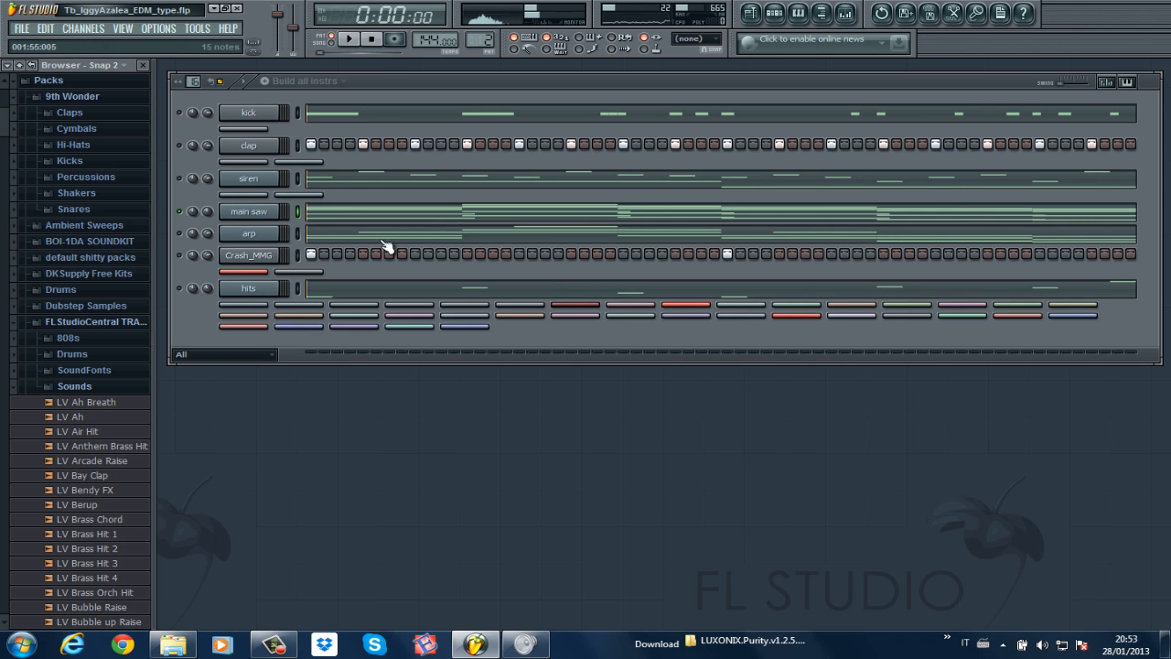
# Step: Inspect the Sylenth1 presets and settings used by the main saw and arp channels
pyautogui.click(256, 216)
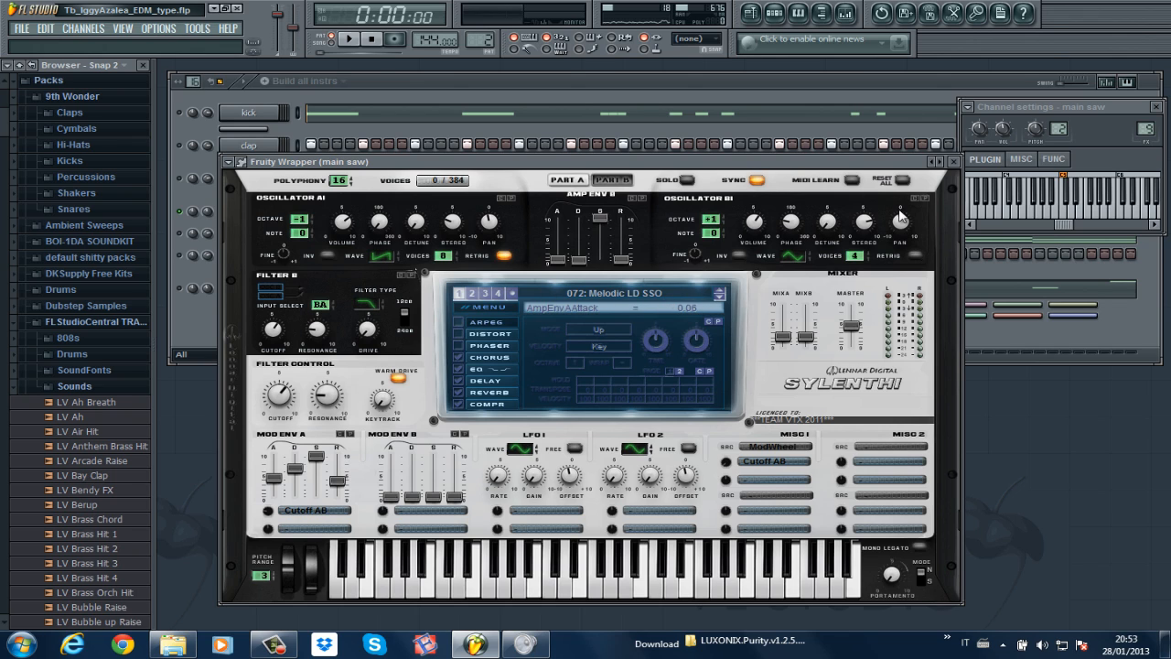
pyautogui.click(953, 161)
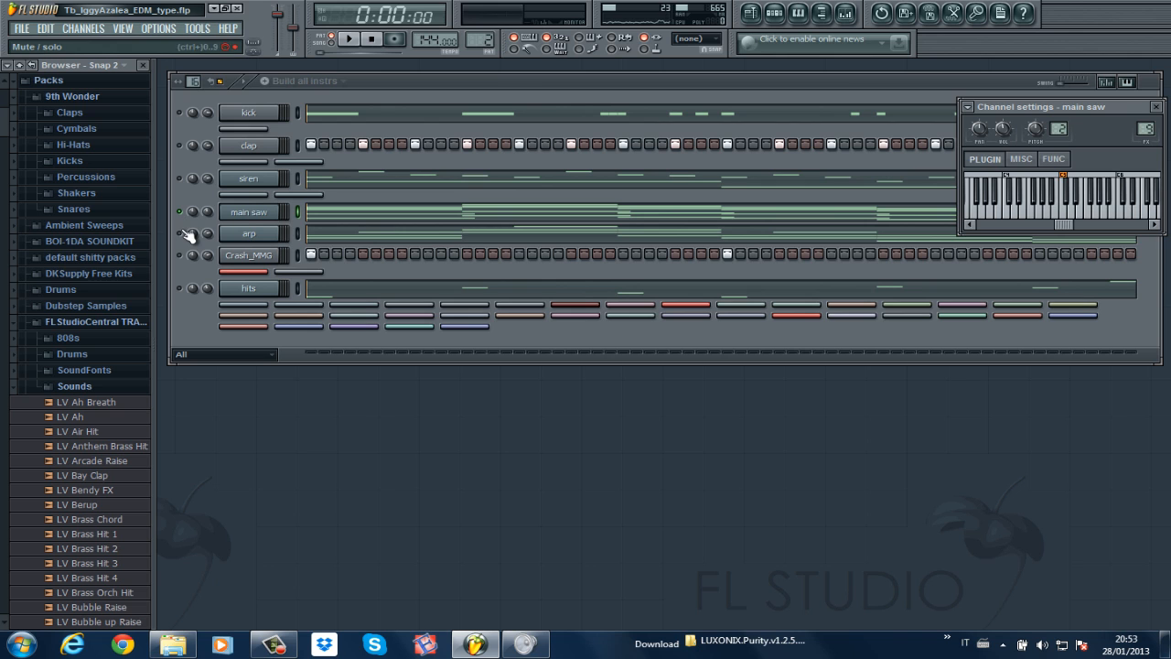
pyautogui.click(261, 236)
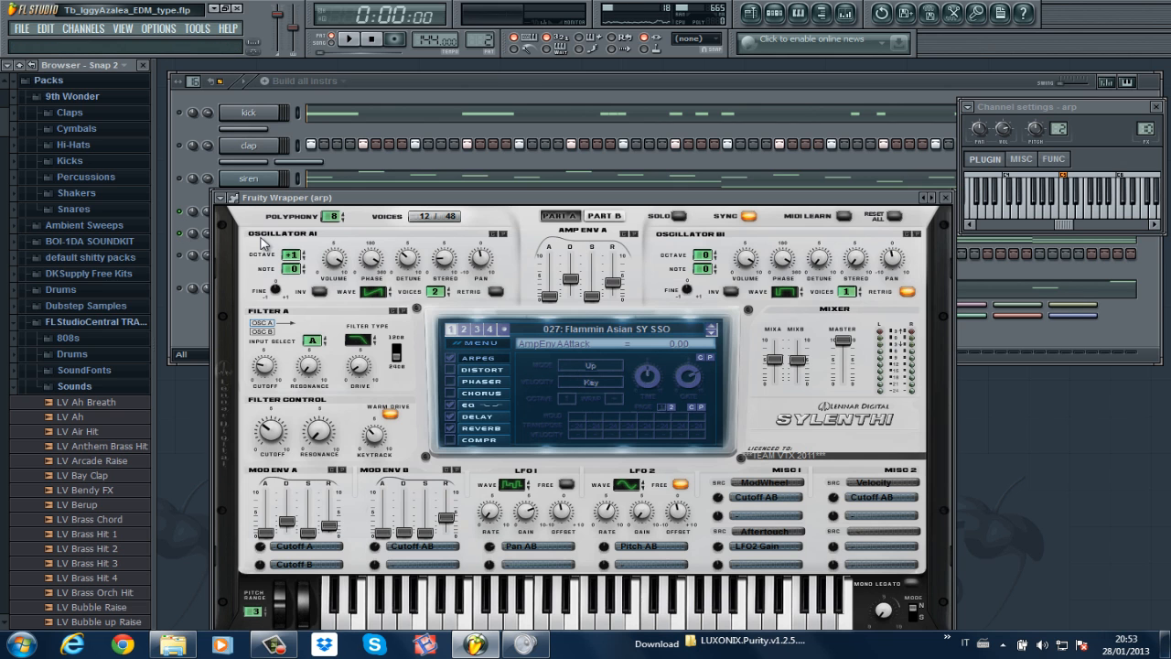
pyautogui.moveTo(524, 187); pyautogui.dragTo(525, 172)
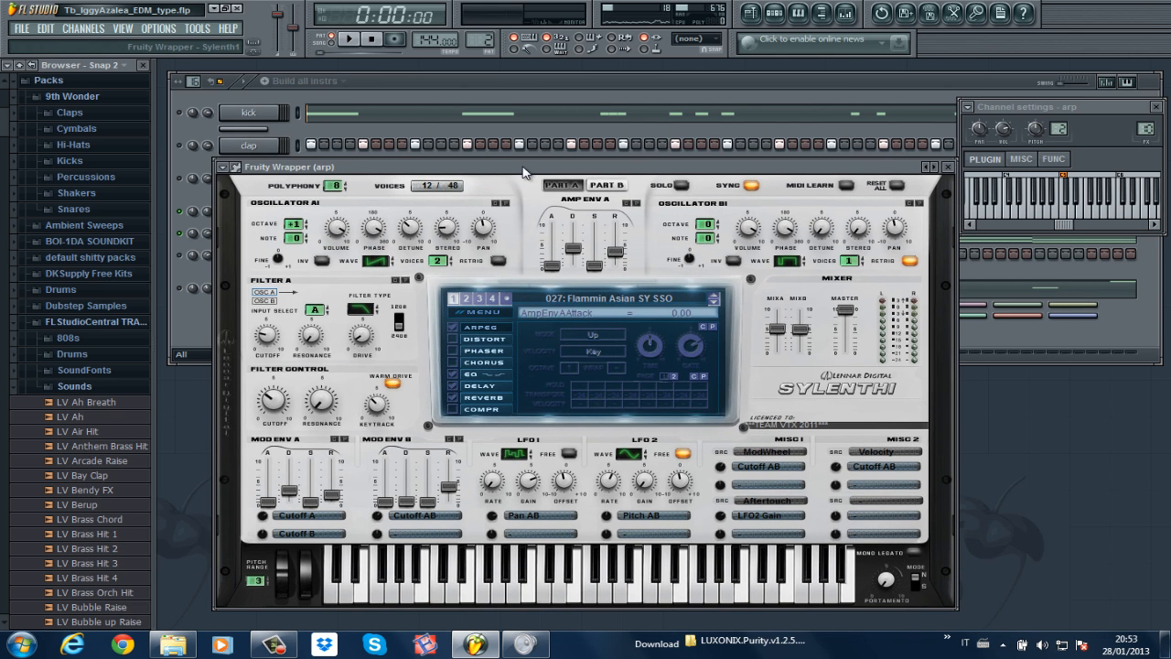
# Step: Mute the main saw and play back the arp on its own while reviewing its notes in the piano roll
pyautogui.click(183, 216)
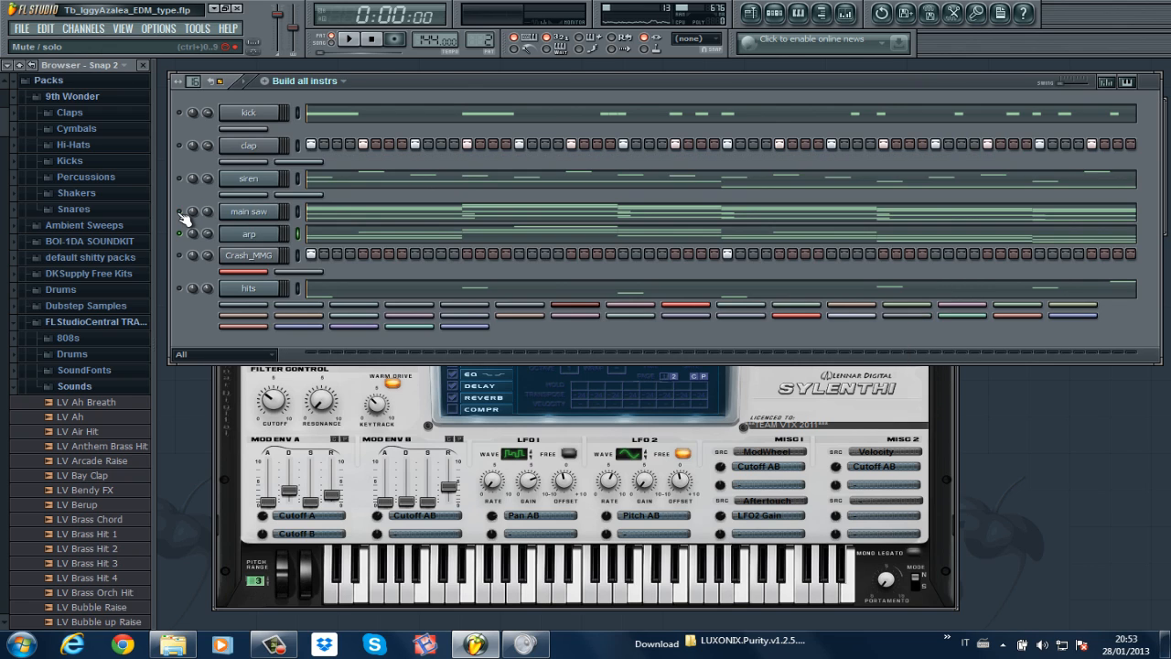
pyautogui.click(225, 420)
pyautogui.press('space')
pyautogui.click(399, 90)
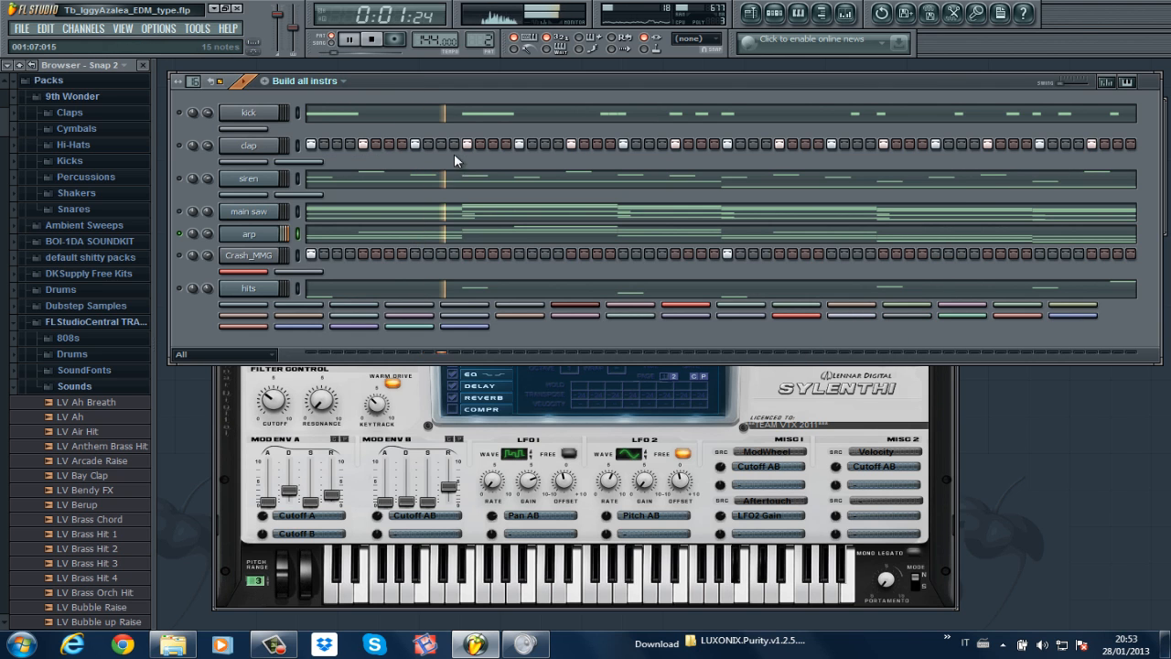
pyautogui.click(427, 240)
pyautogui.moveTo(569, 79); pyautogui.dragTo(849, 66)
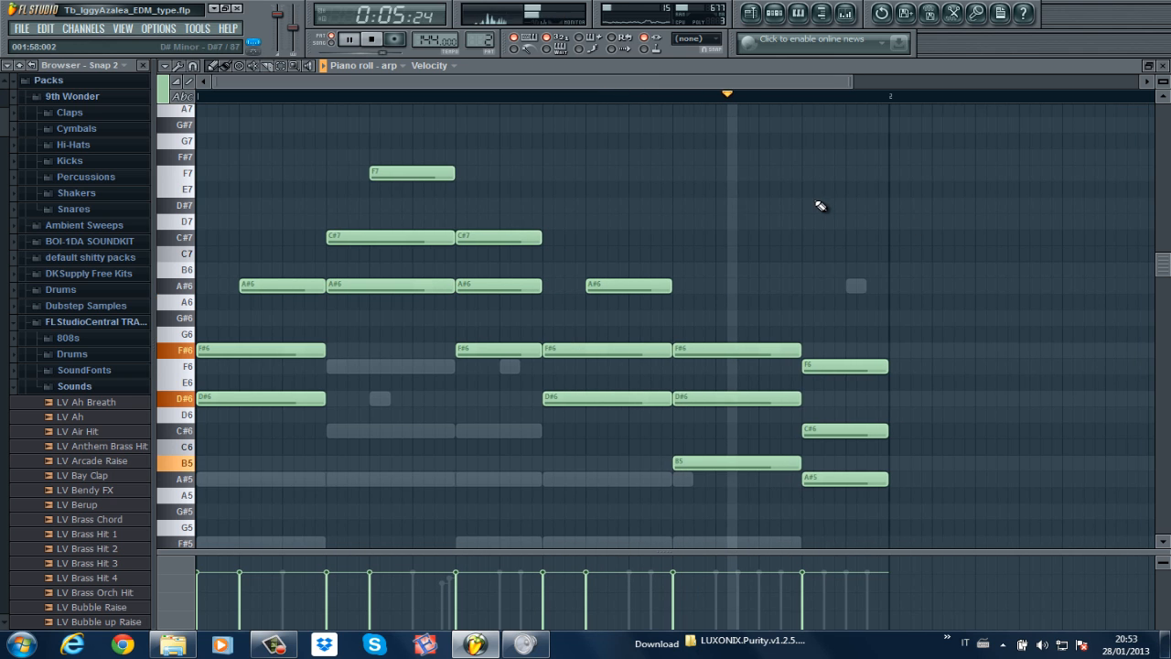
pyautogui.scroll(-3, 818, 204)
pyautogui.scroll(3, 818, 202)
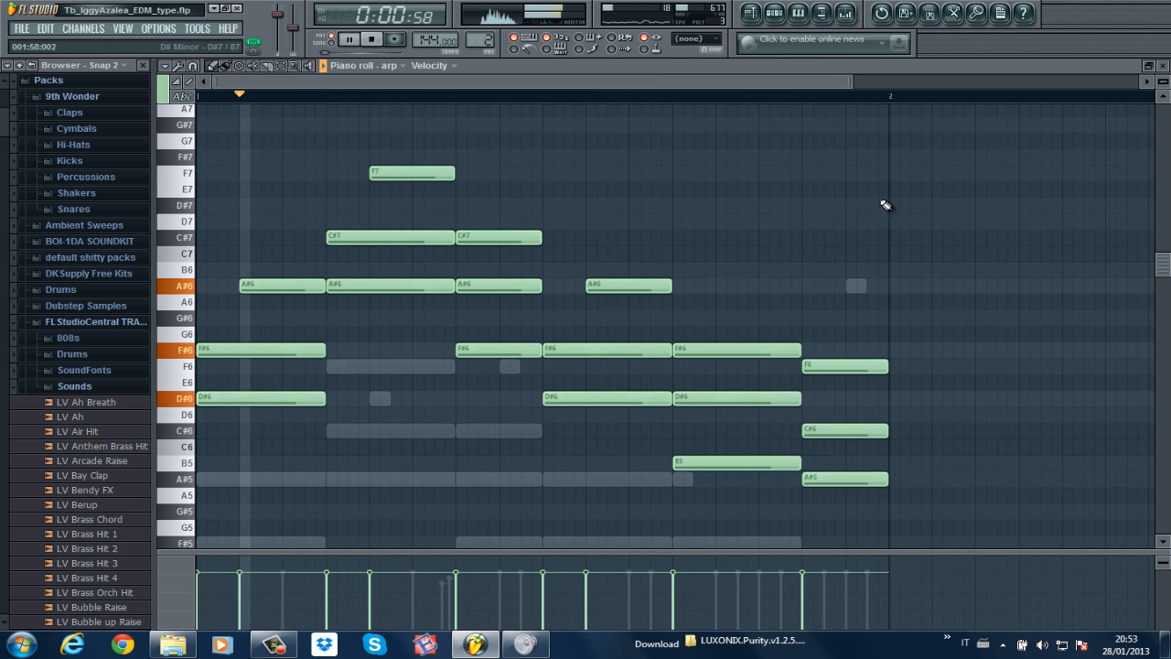
pyautogui.click(1164, 71)
pyautogui.press('space')
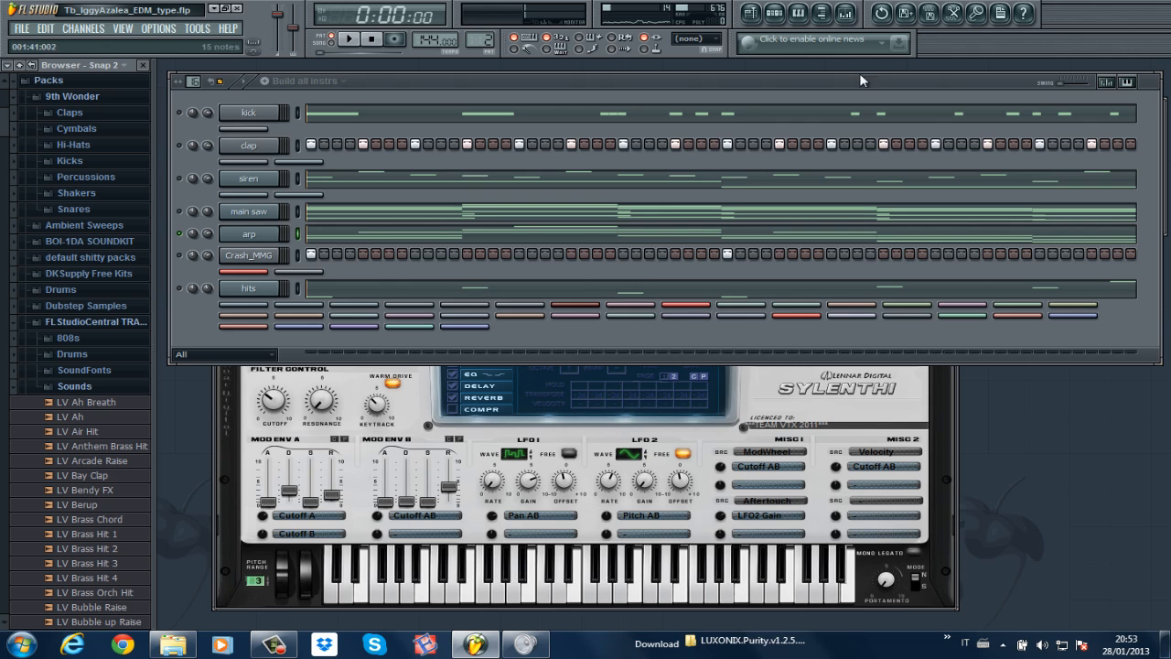
# Step: Open the mixer on the Sylenth1 #3 track and play back the arp through its effect chain
pyautogui.click(845, 13)
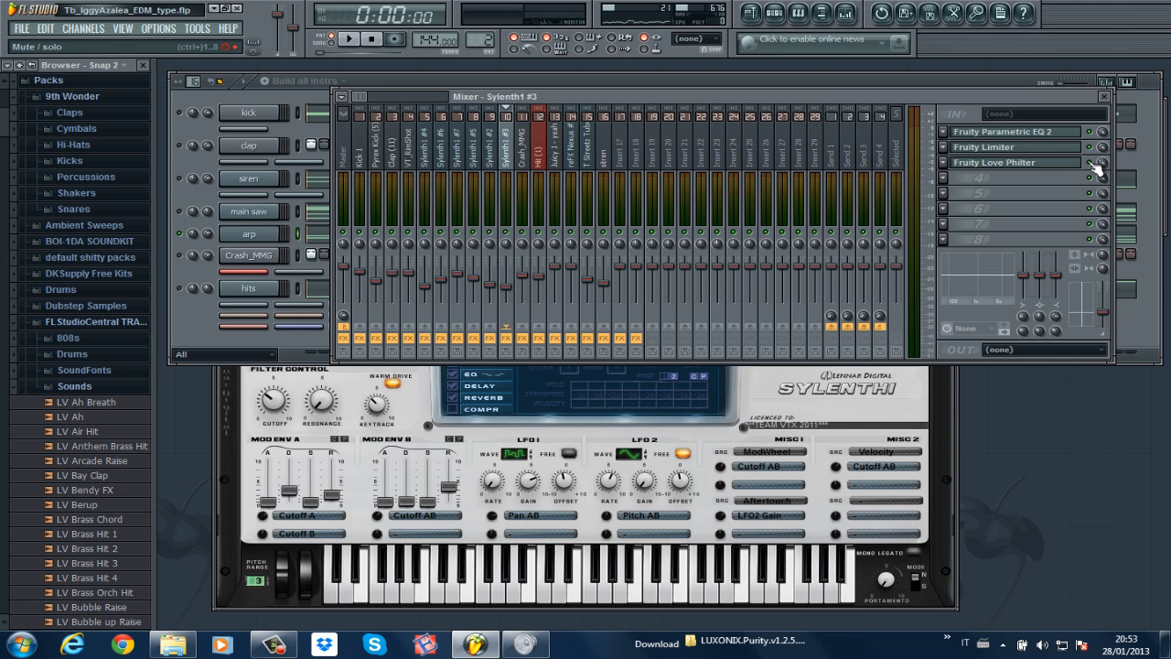
pyautogui.press('space')
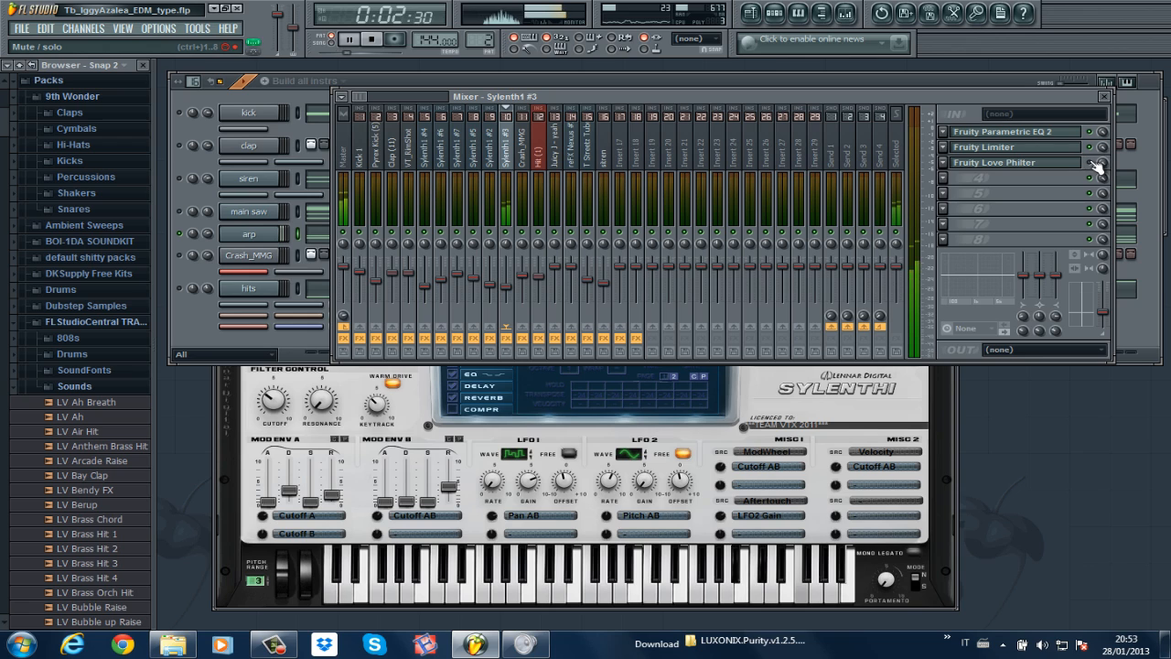
pyautogui.click(894, 76)
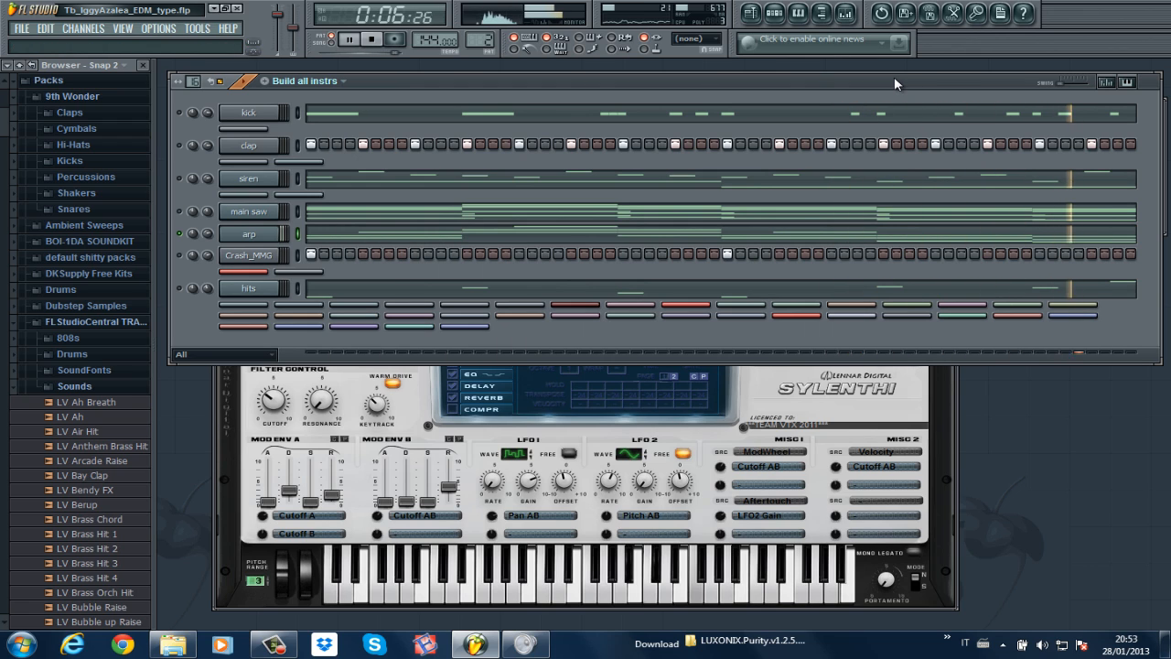
pyautogui.press('space')
pyautogui.moveTo(894, 76); pyautogui.dragTo(825, 127)
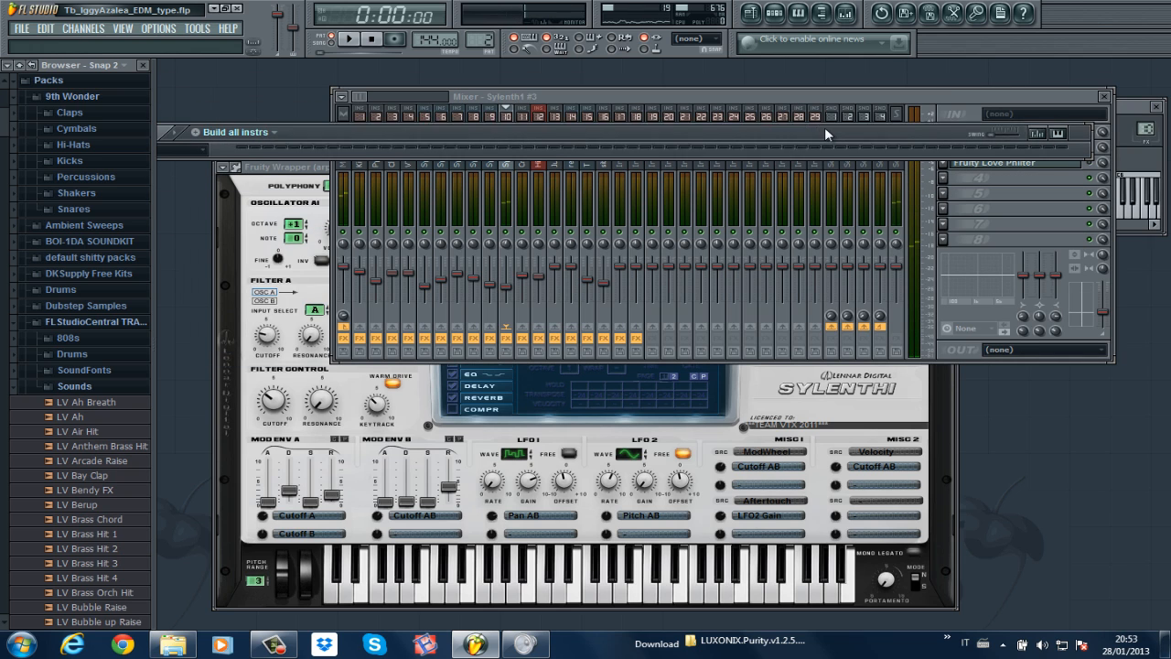
# Step: Replay the arp with the mixer in view, then bring the Build all instrs channel list back to the front
pyautogui.click(915, 92)
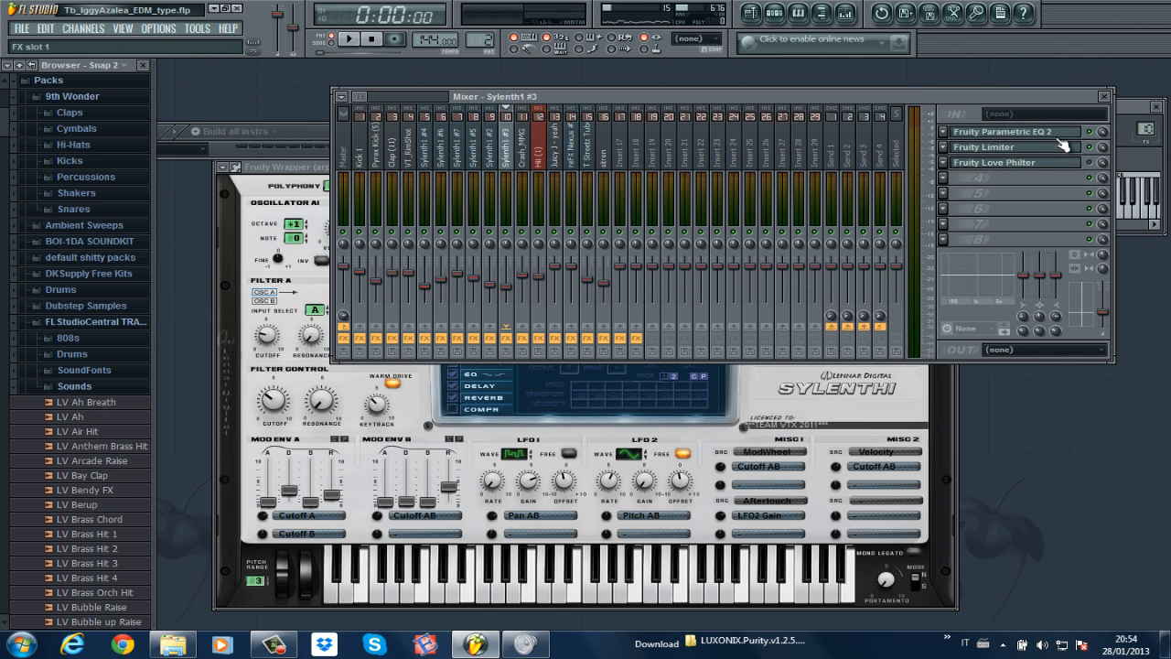
pyautogui.press('space')
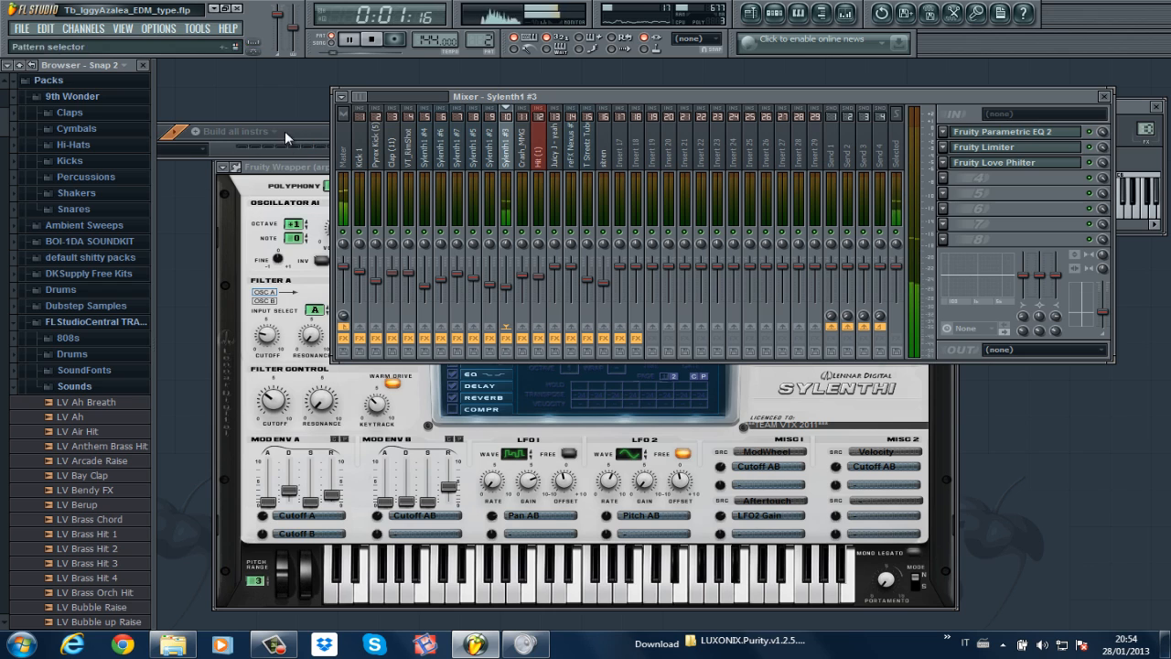
pyautogui.press('space')
pyautogui.click(312, 129)
pyautogui.moveTo(458, 130); pyautogui.dragTo(566, 458)
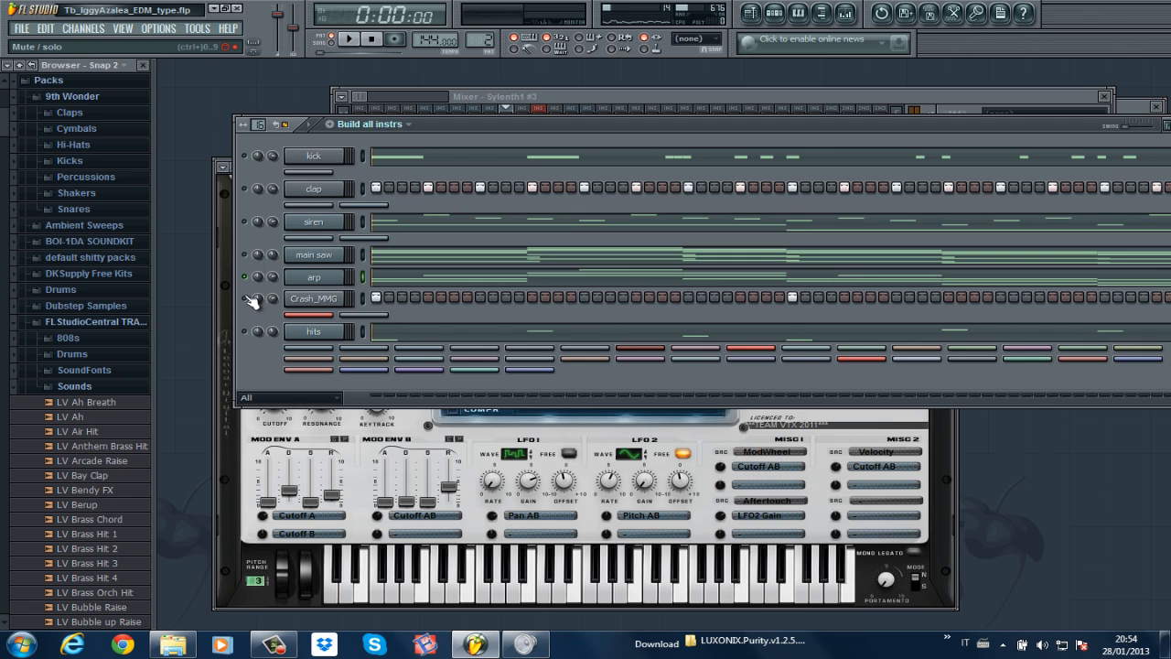
# Step: Play back the Crash_MMG channel on its own, then together with the hits channel
pyautogui.press('space')
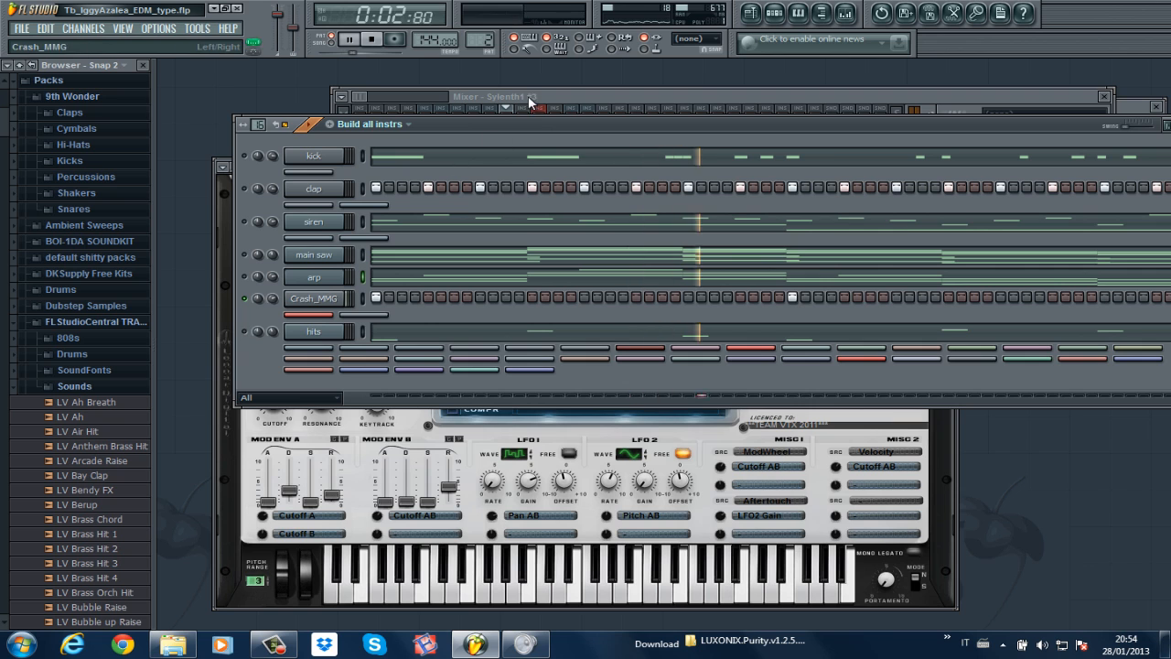
pyautogui.moveTo(538, 119); pyautogui.dragTo(456, 118)
pyautogui.press('space')
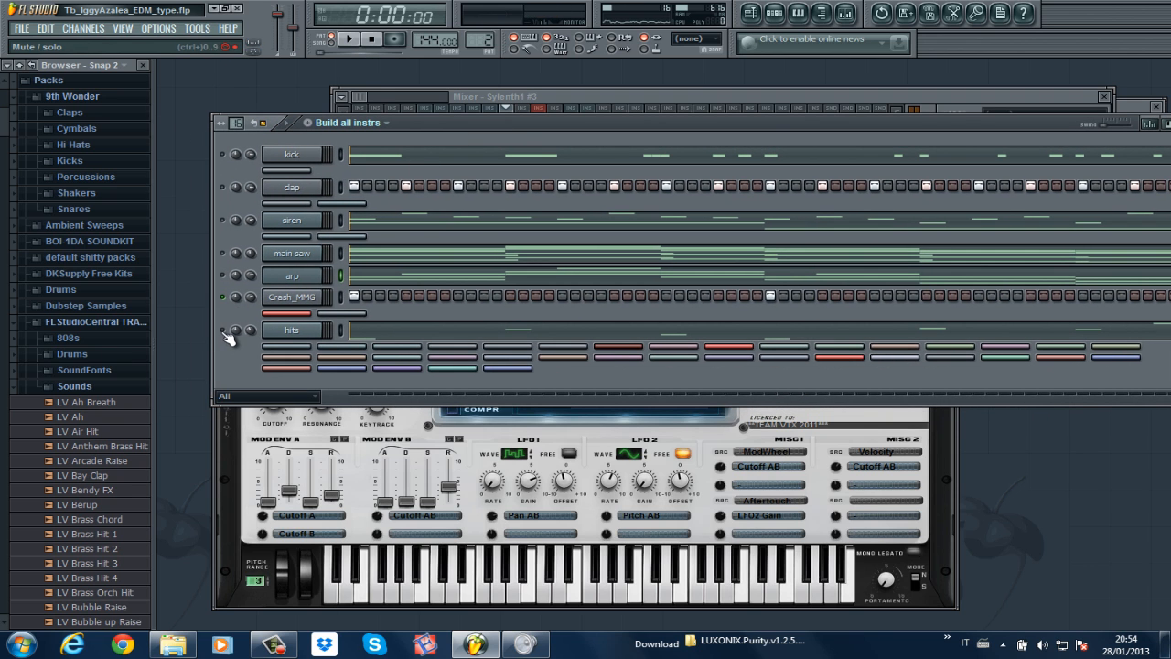
pyautogui.press('space')
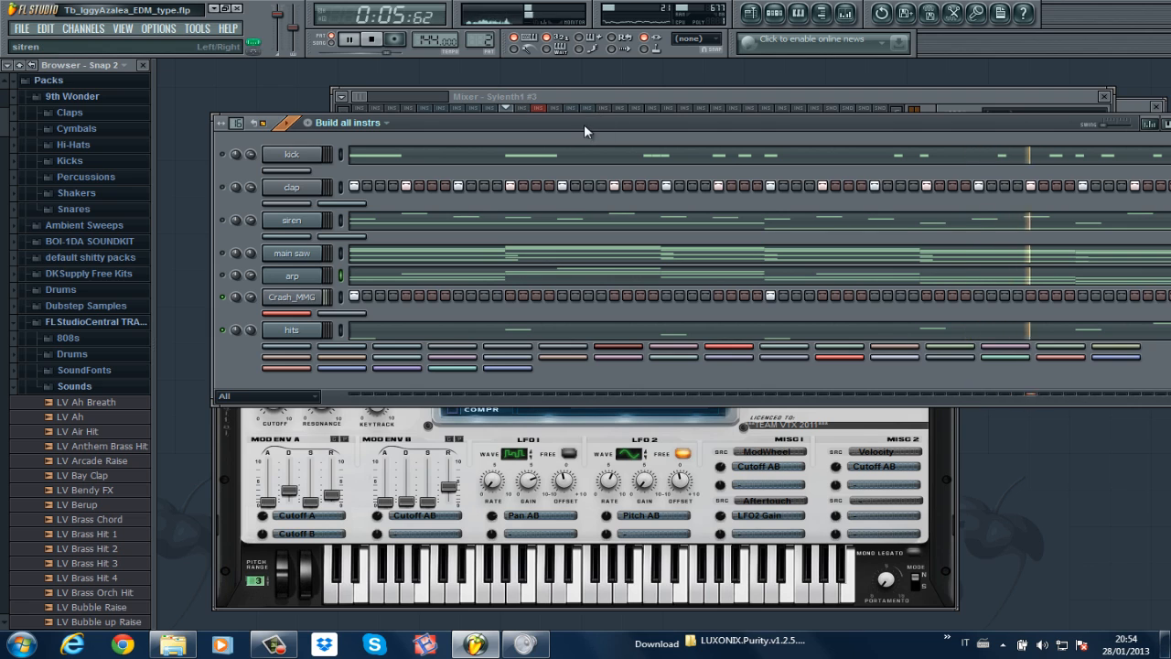
pyautogui.moveTo(584, 123); pyautogui.dragTo(549, 123)
pyautogui.press('space')
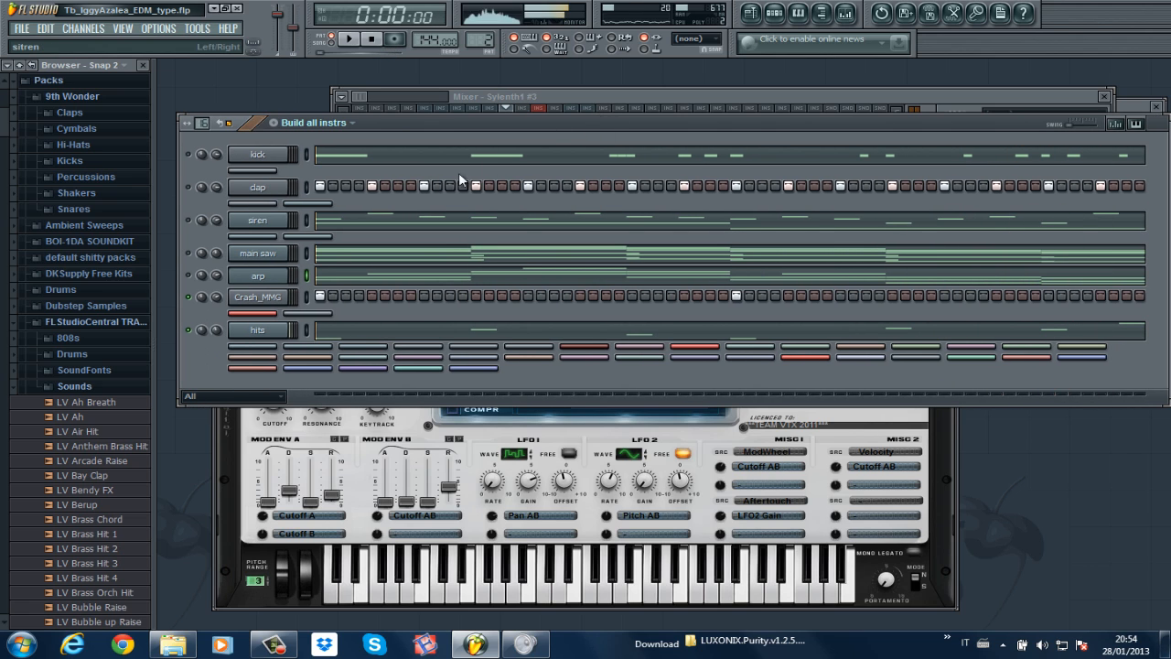
# Step: Unmute all the channels of the Build all instrs pattern
pyautogui.rightClick(193, 155)
pyautogui.press('Escape')
pyautogui.rightClick(193, 155)
pyautogui.click(211, 180)
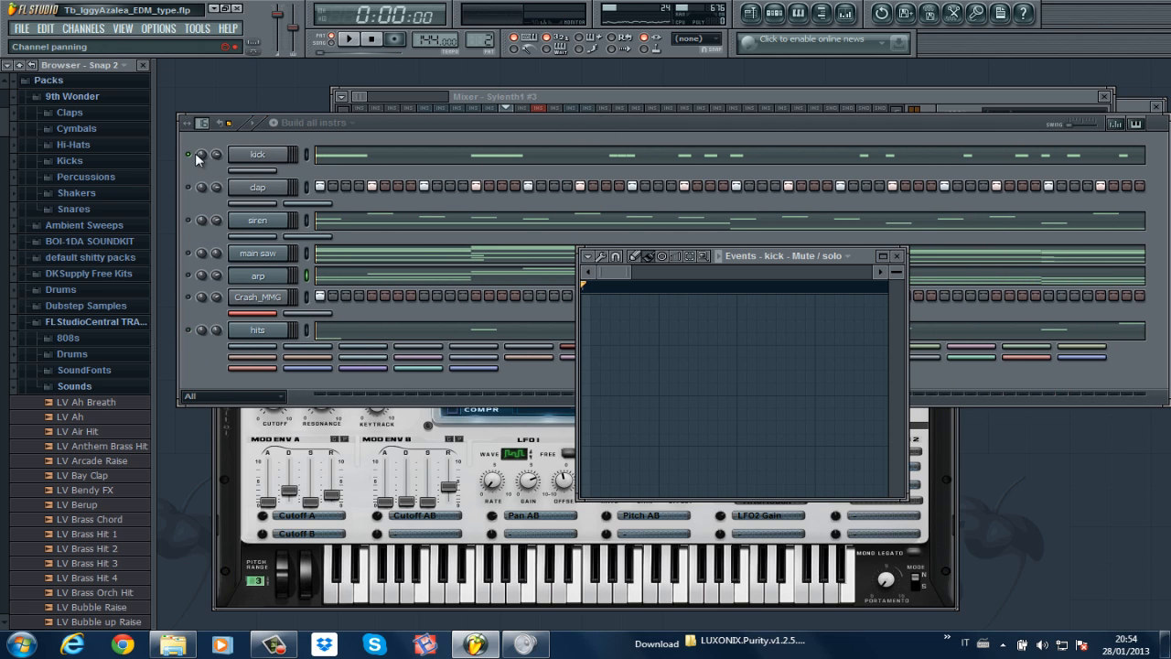
pyautogui.press('Escape')
pyautogui.rightClick(192, 152)
pyautogui.click(200, 159)
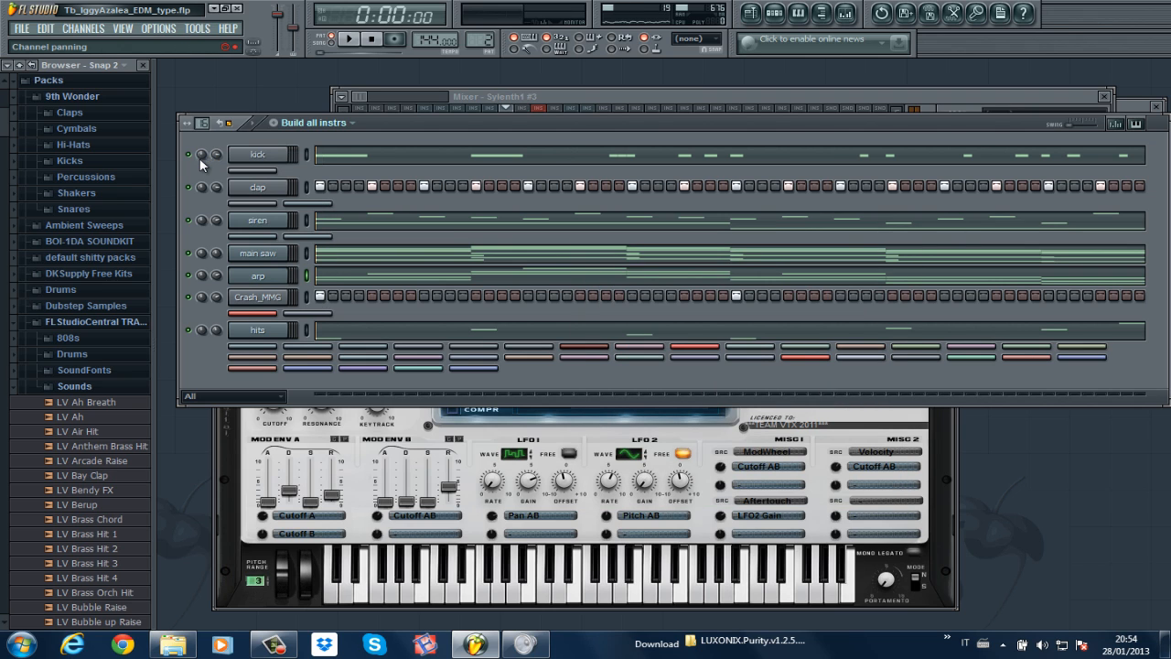
# Step: Play back the full Build all instrs pattern with every channel sounding
pyautogui.press('space')
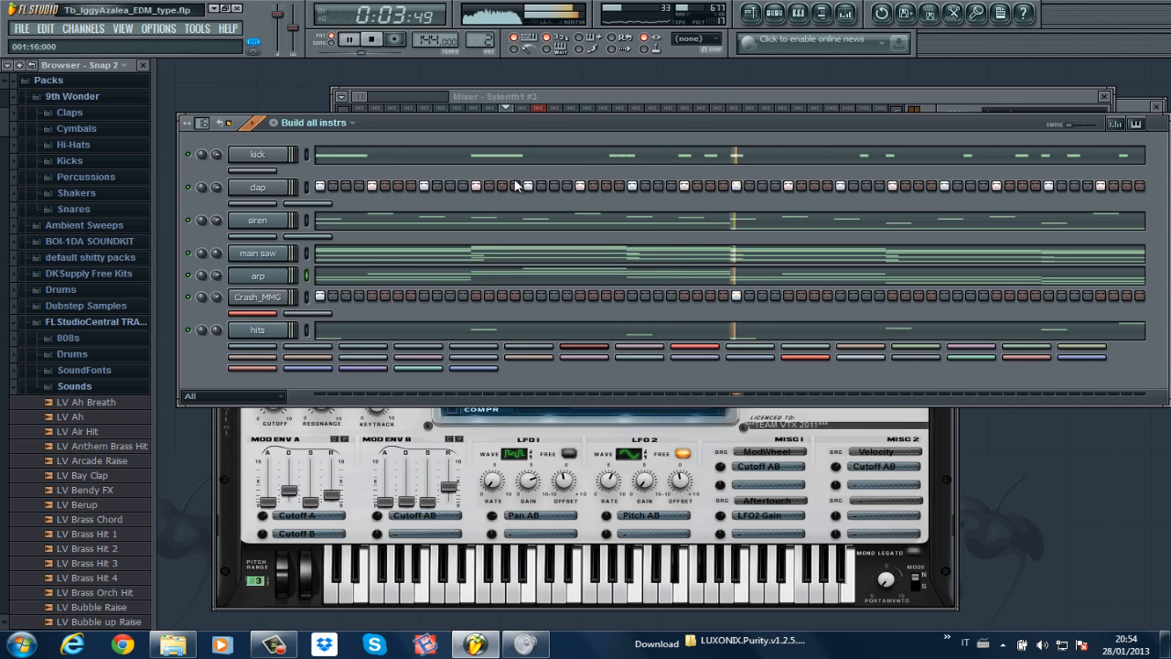
pyautogui.moveTo(719, 123); pyautogui.dragTo(708, 134)
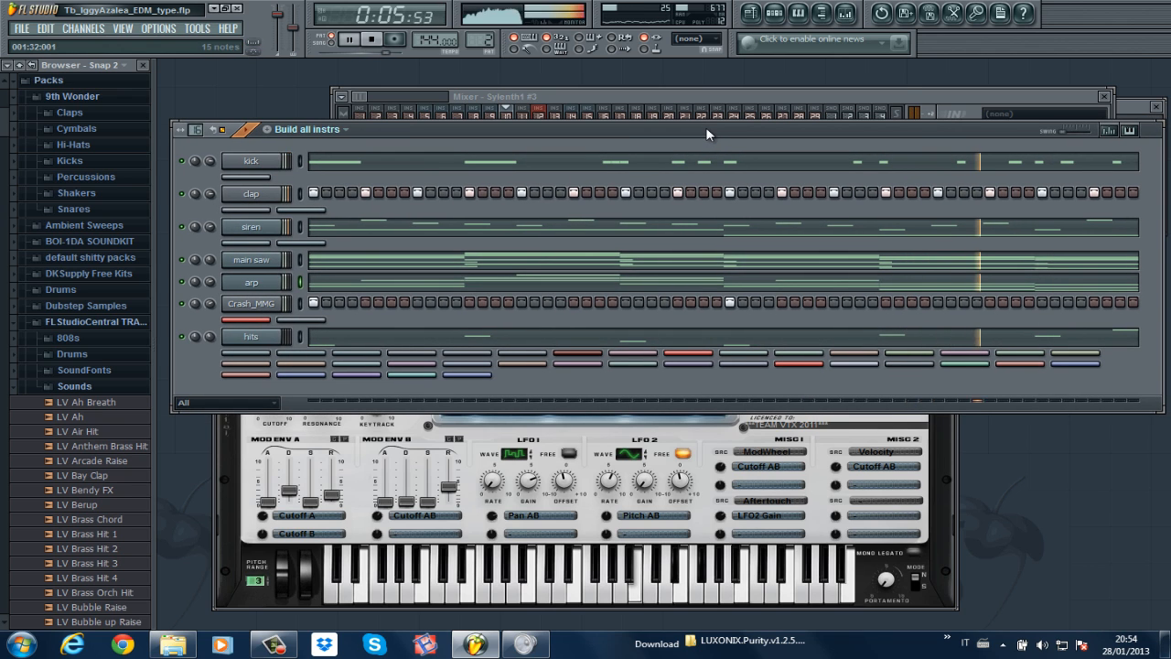
pyautogui.press('space')
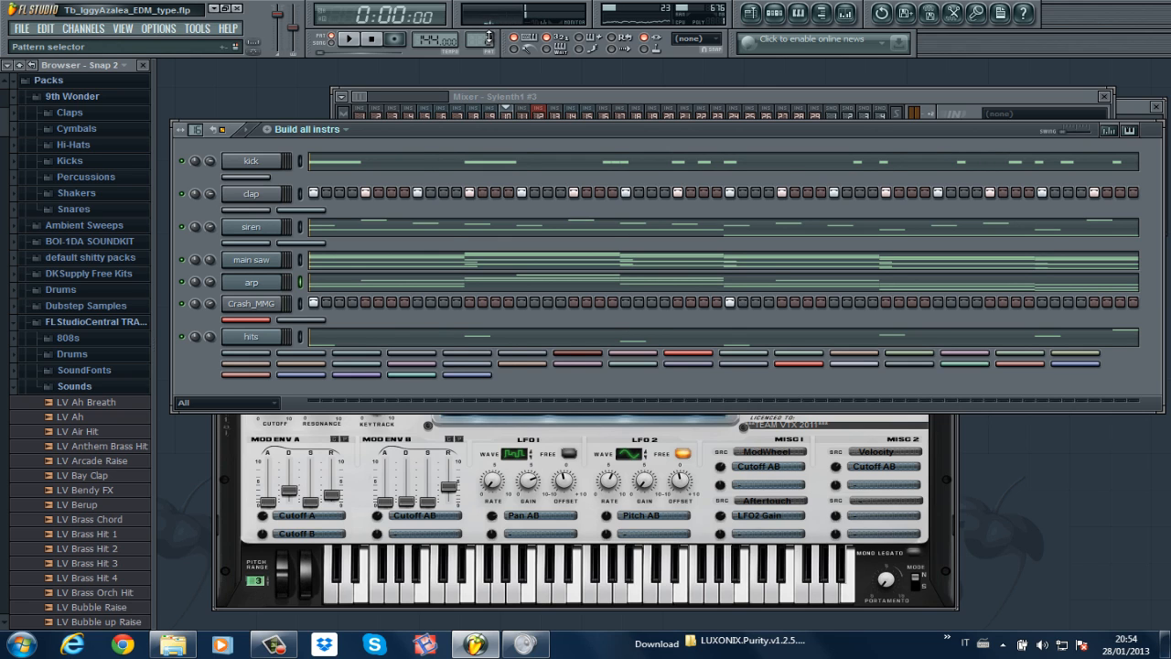
# Step: Review the kick notes of the Build all instrs 2 pattern in the piano roll and play the pattern back
pyautogui.scroll(1, 489, 37)
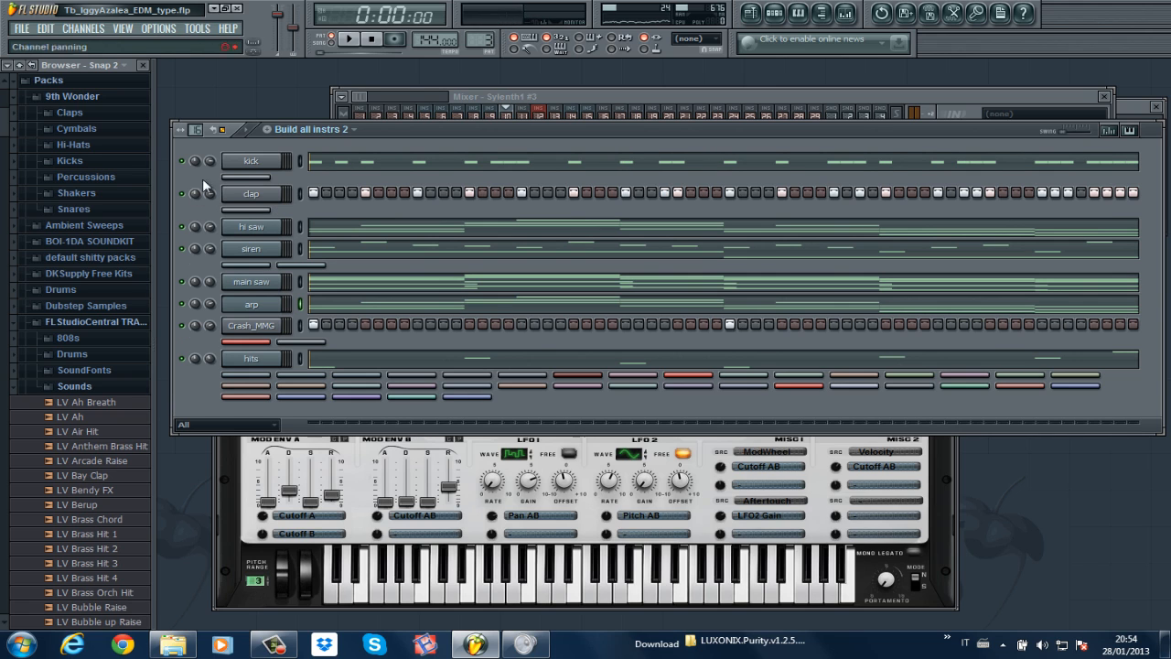
pyautogui.click(361, 162)
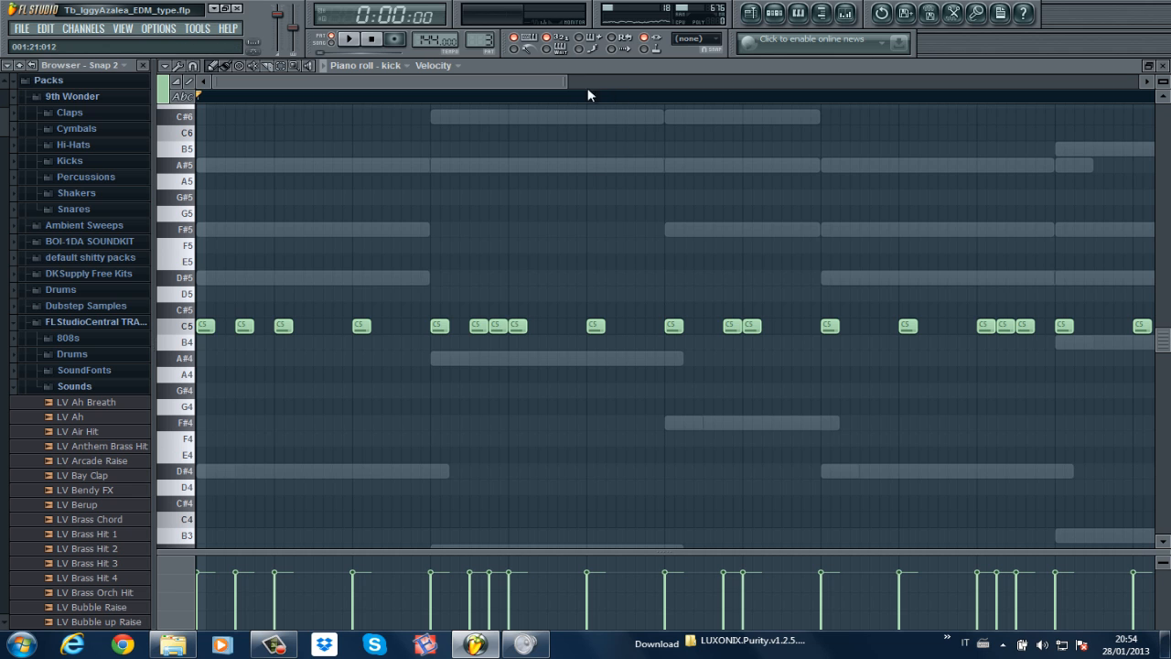
pyautogui.moveTo(567, 83); pyautogui.dragTo(880, 83)
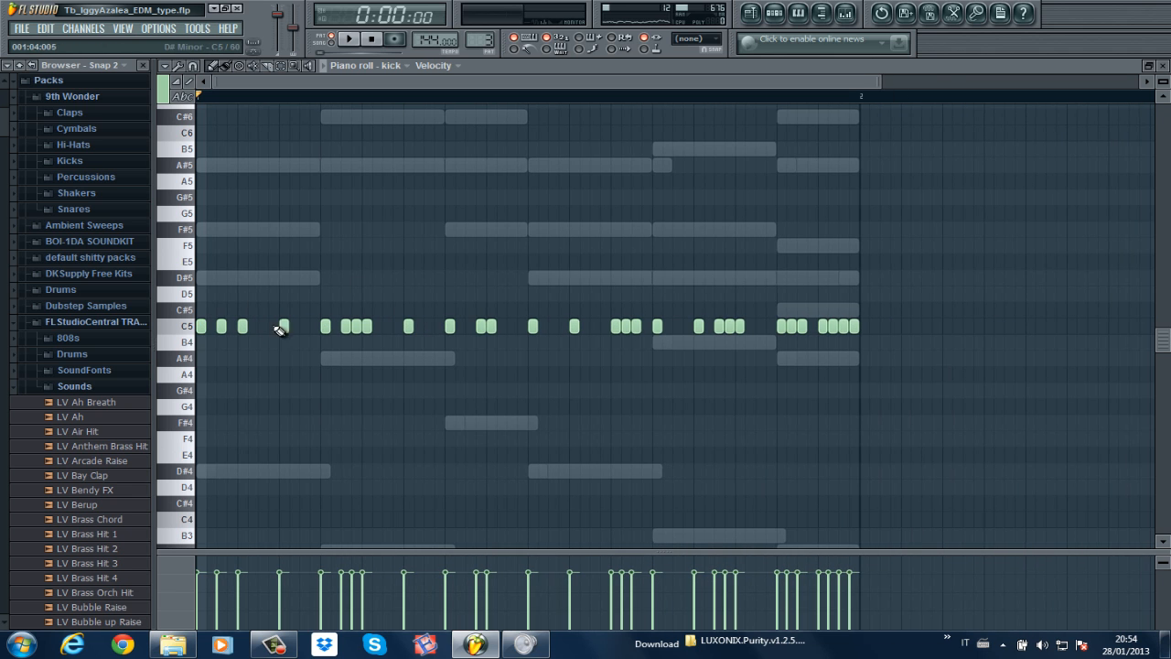
pyautogui.click(1162, 65)
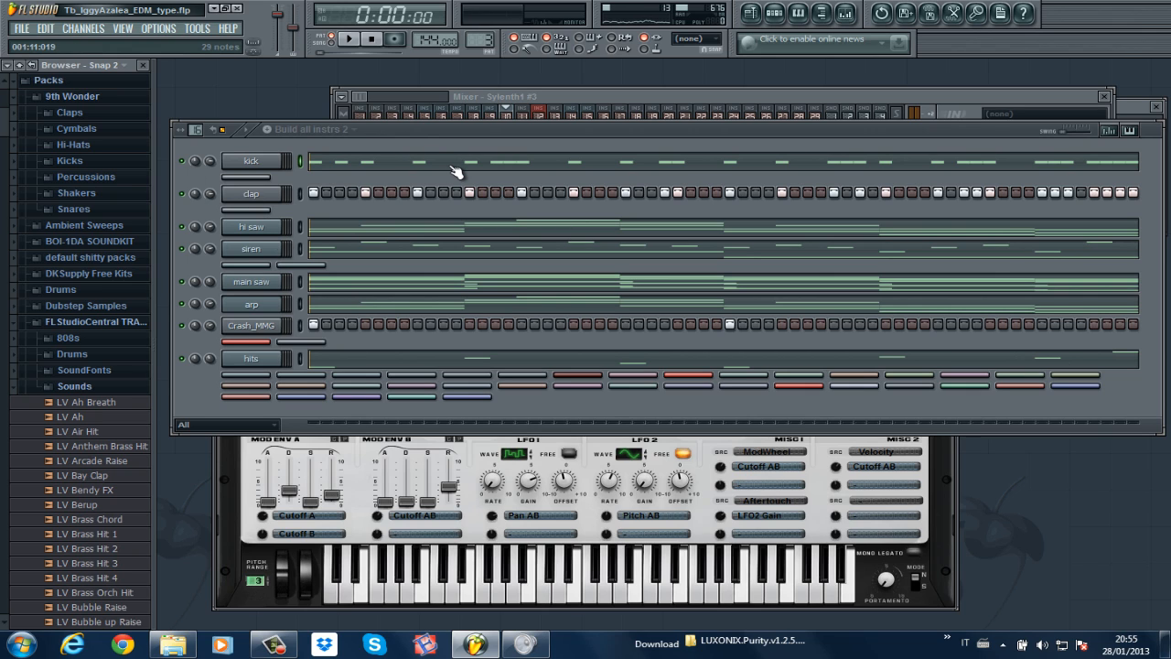
pyautogui.press('space')
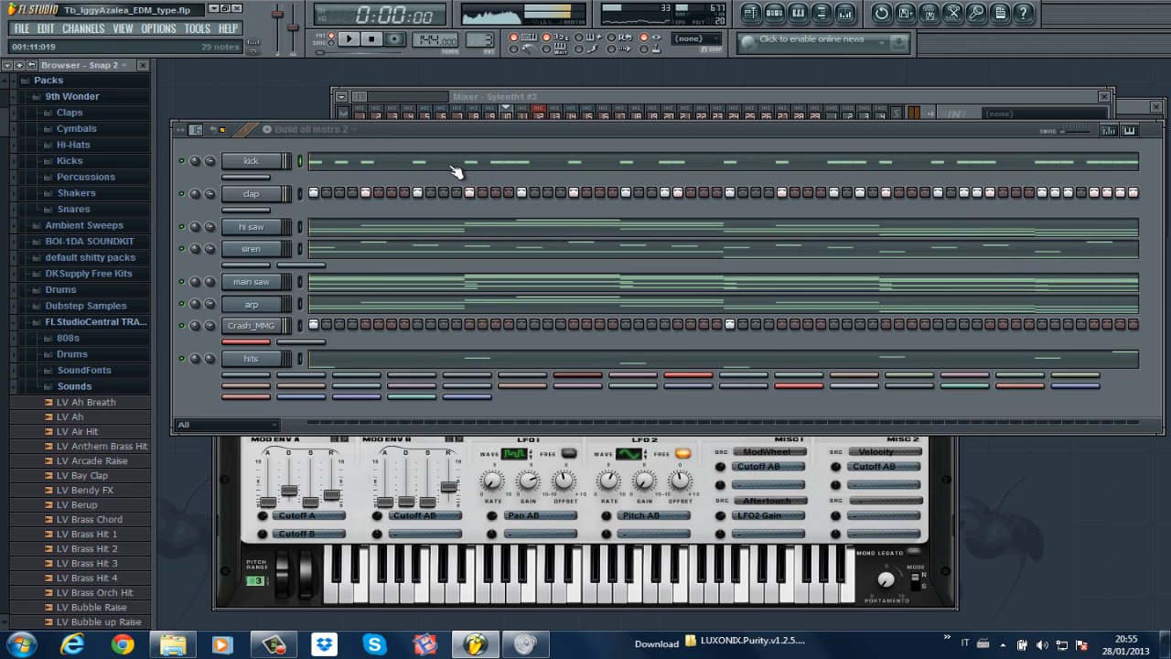
pyautogui.press('space')
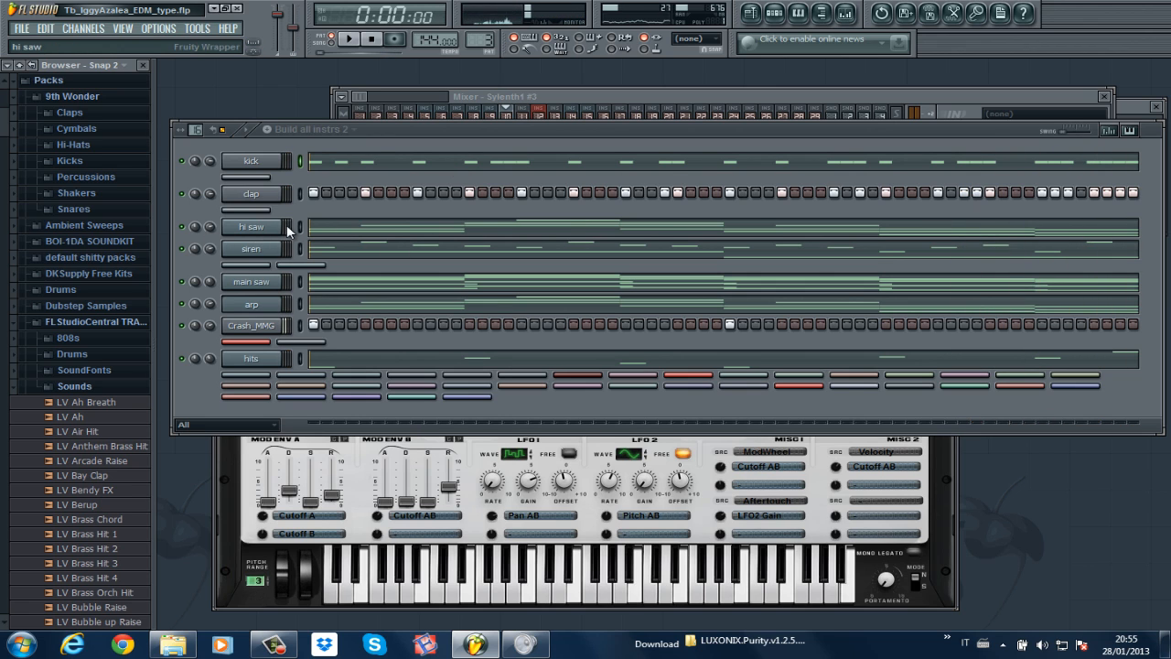
# Step: Review the hi saw's notes in the piano roll and inspect its Sylenth1 preset
pyautogui.click(392, 235)
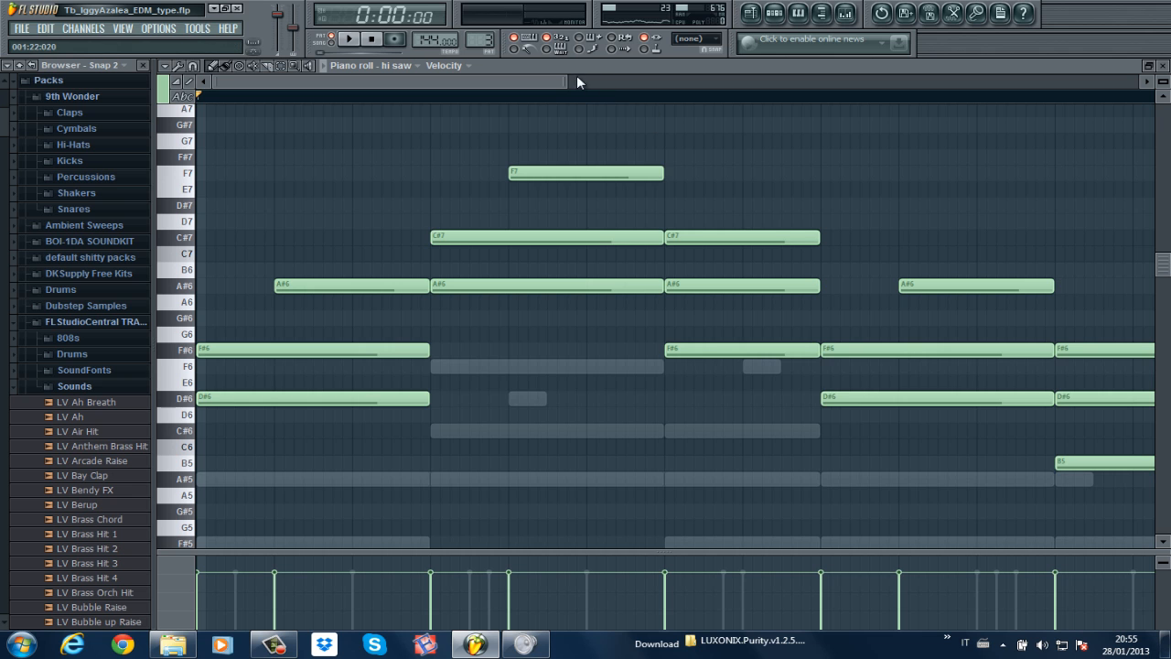
pyautogui.moveTo(1084, 159); pyautogui.dragTo(850, 170)
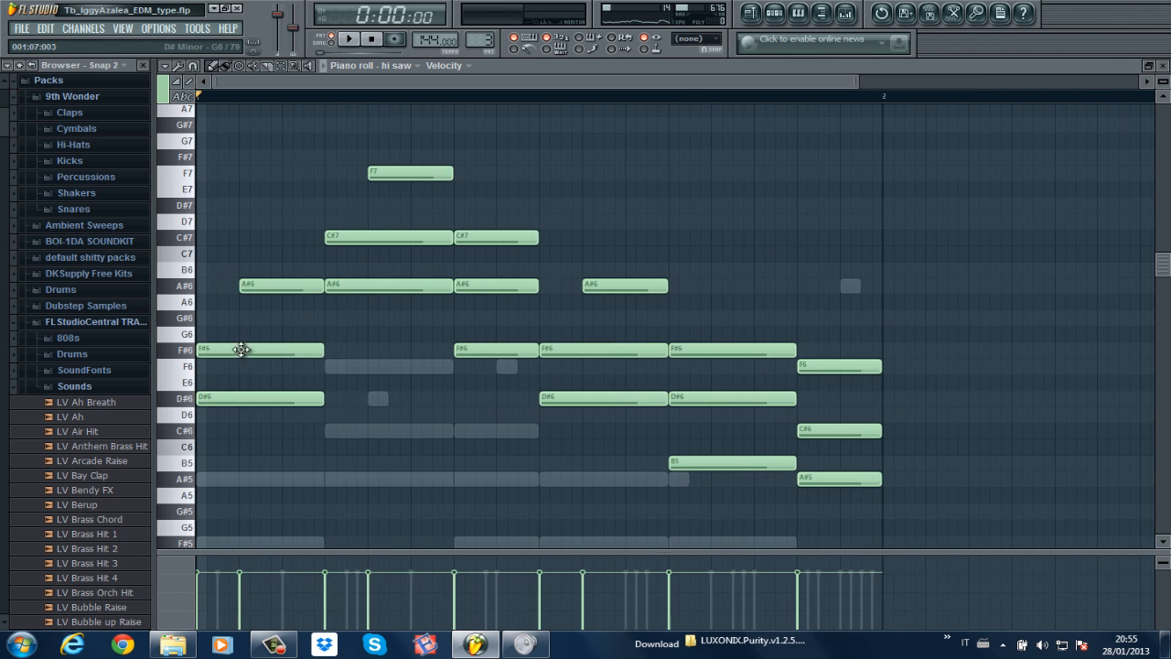
pyautogui.click(1162, 66)
pyautogui.click(271, 230)
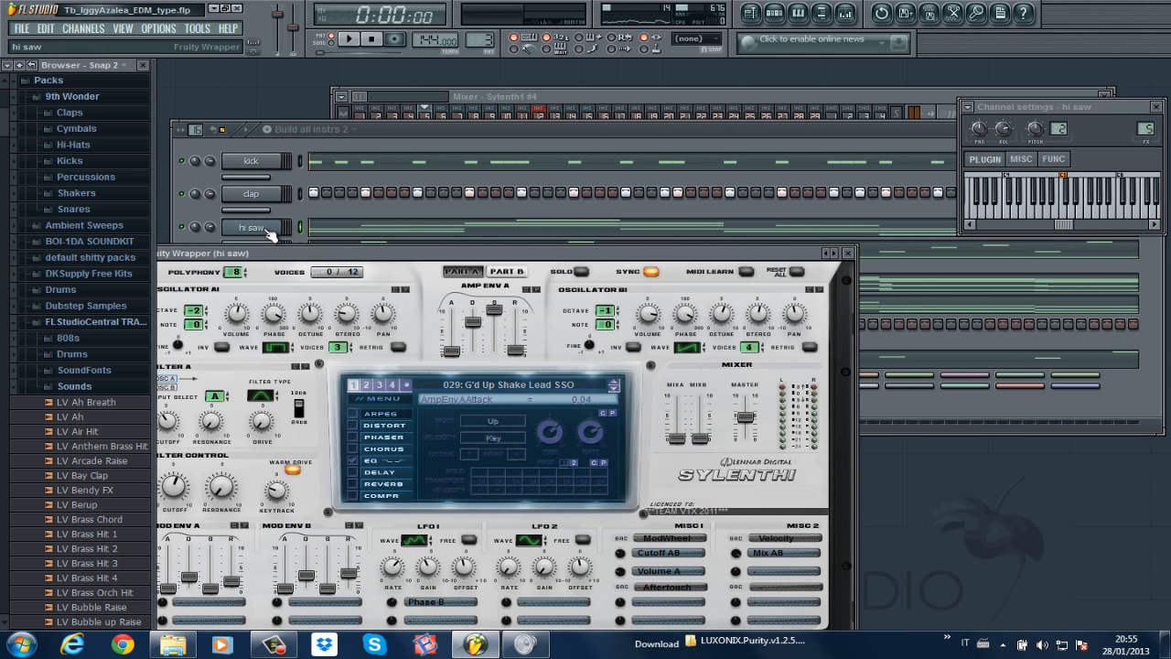
pyautogui.moveTo(318, 255); pyautogui.dragTo(430, 171)
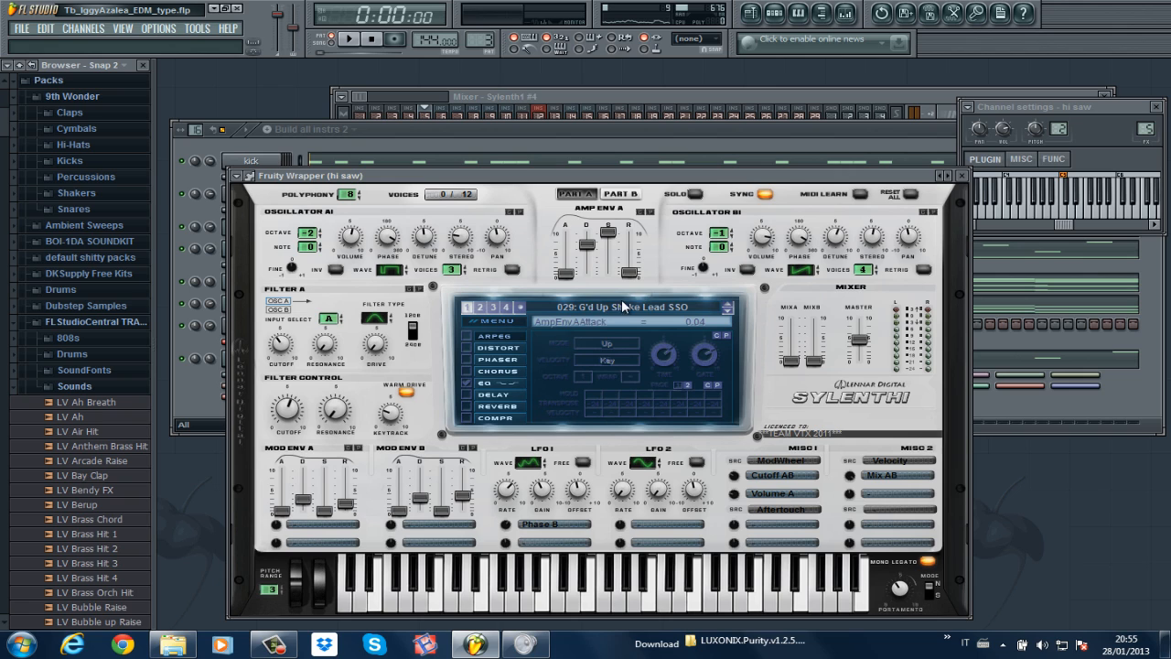
pyautogui.click(659, 128)
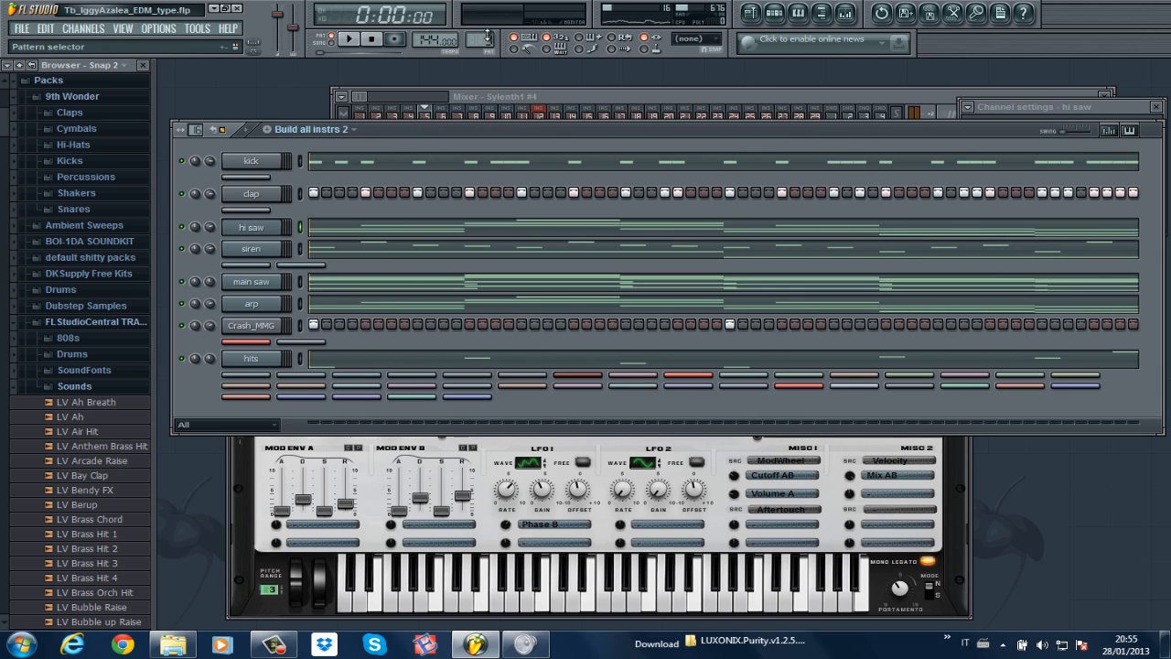
# Step: Switch to the Drop All instrs pattern and play back the hihats on their own
pyautogui.scroll(1, 487, 36)
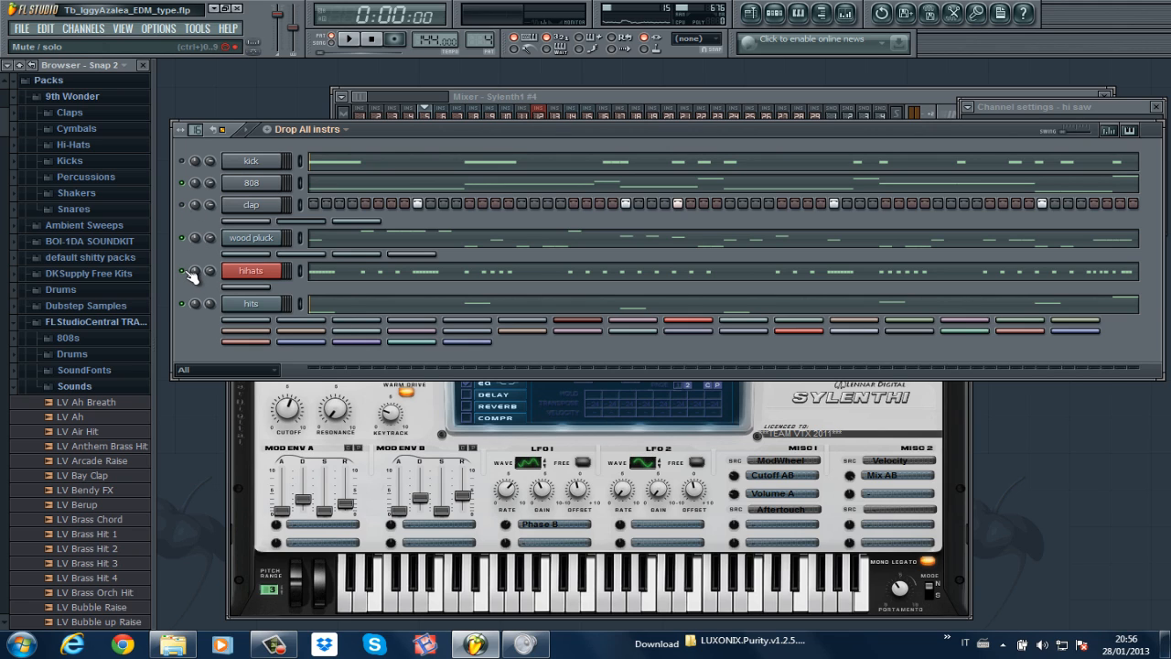
pyautogui.rightClick(183, 271)
pyautogui.click(199, 280)
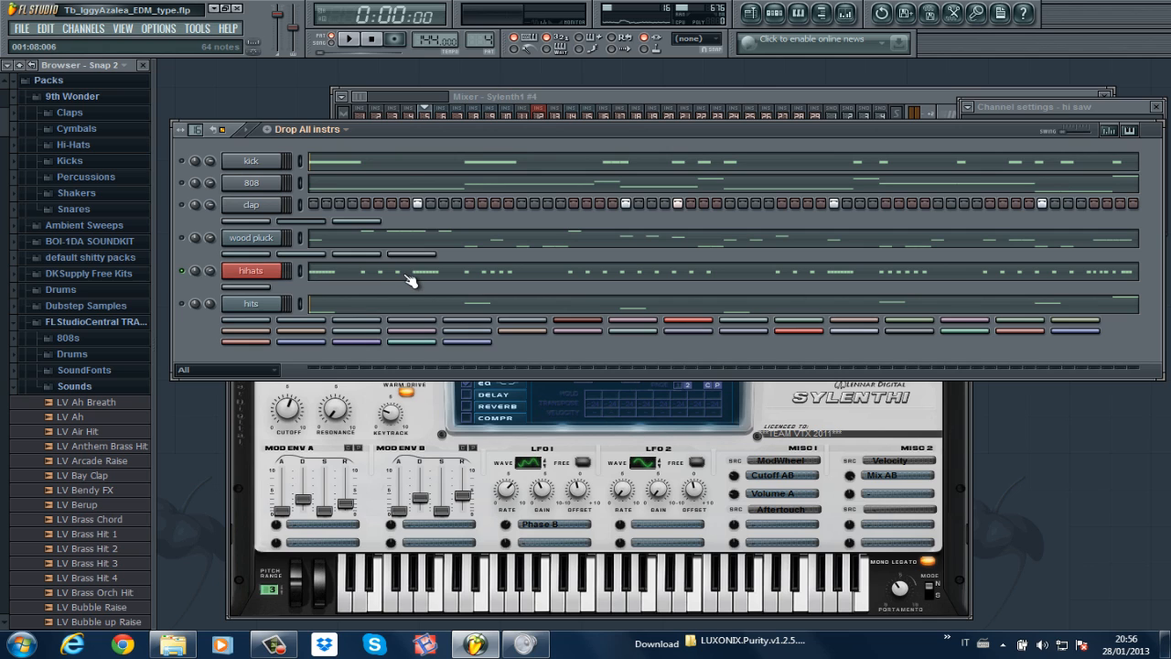
pyautogui.press('space')
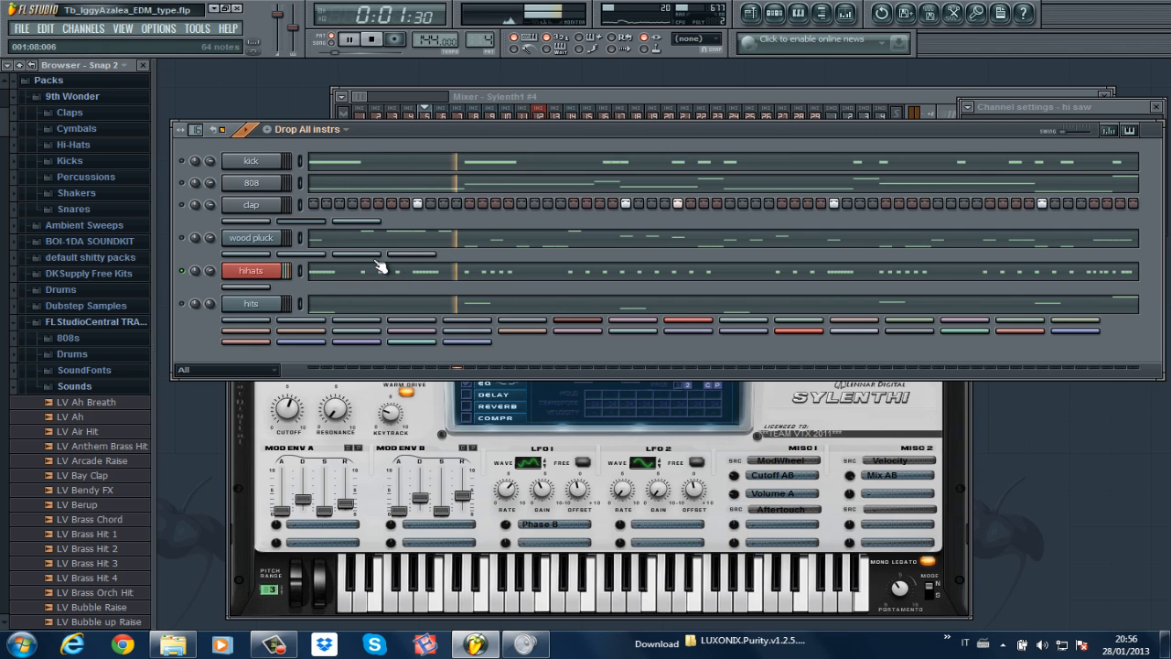
# Step: Unmute the clap and hits channels and play them back with the hihats
pyautogui.click(182, 205)
pyautogui.press('space')
pyautogui.press('space')
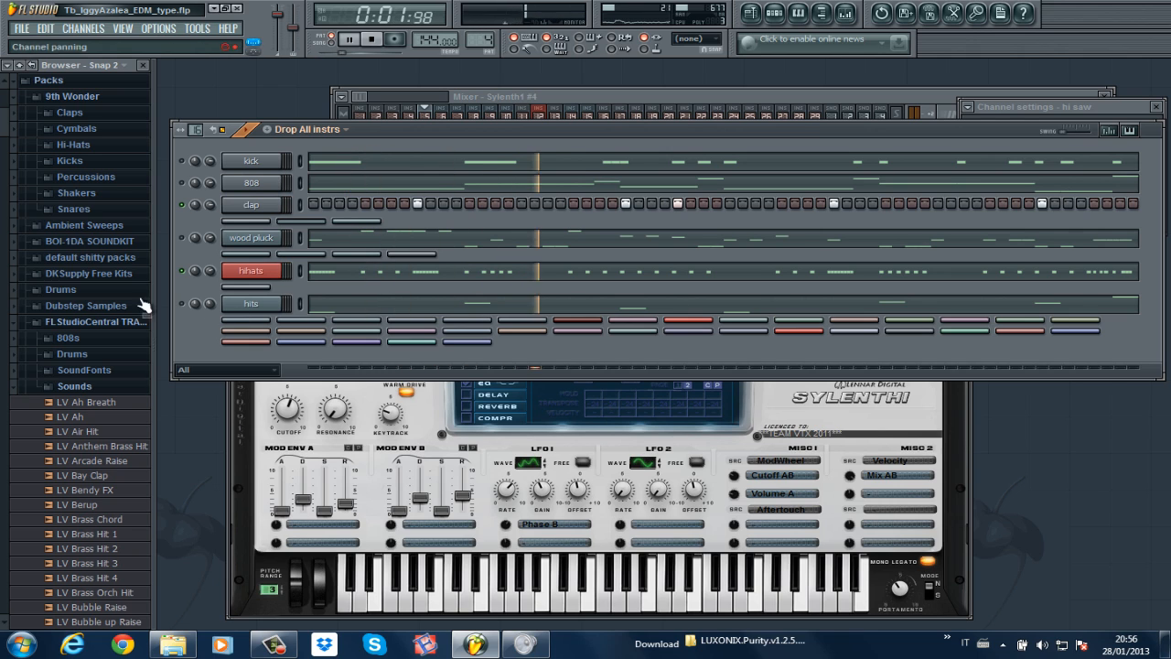
pyautogui.click(186, 303)
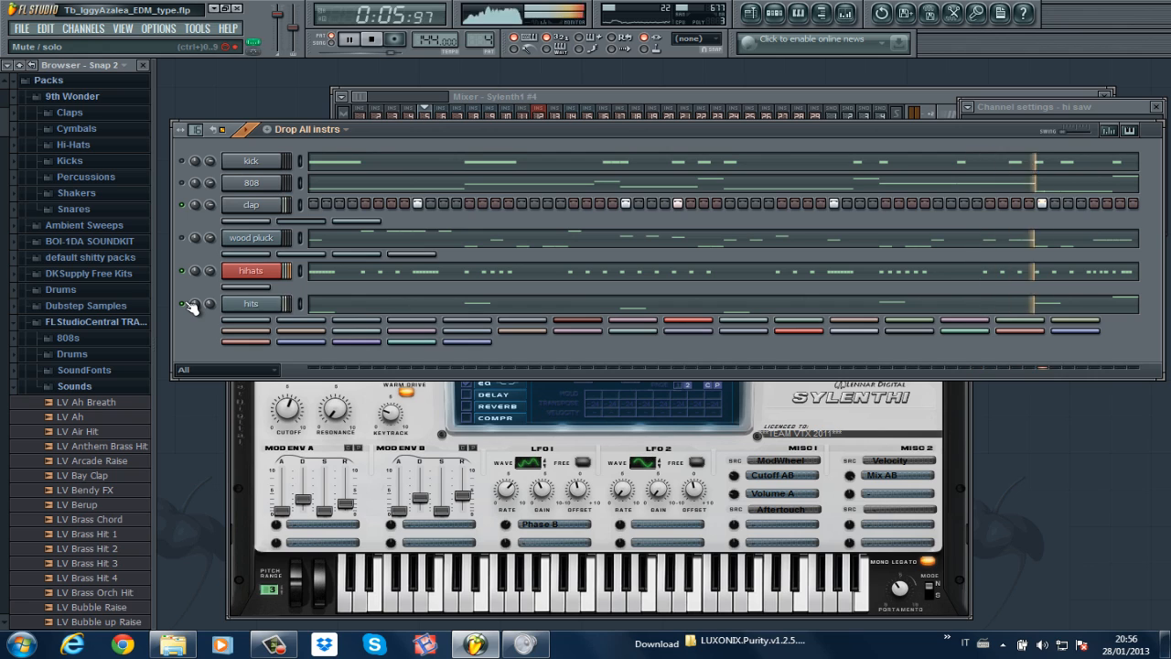
pyautogui.press('space')
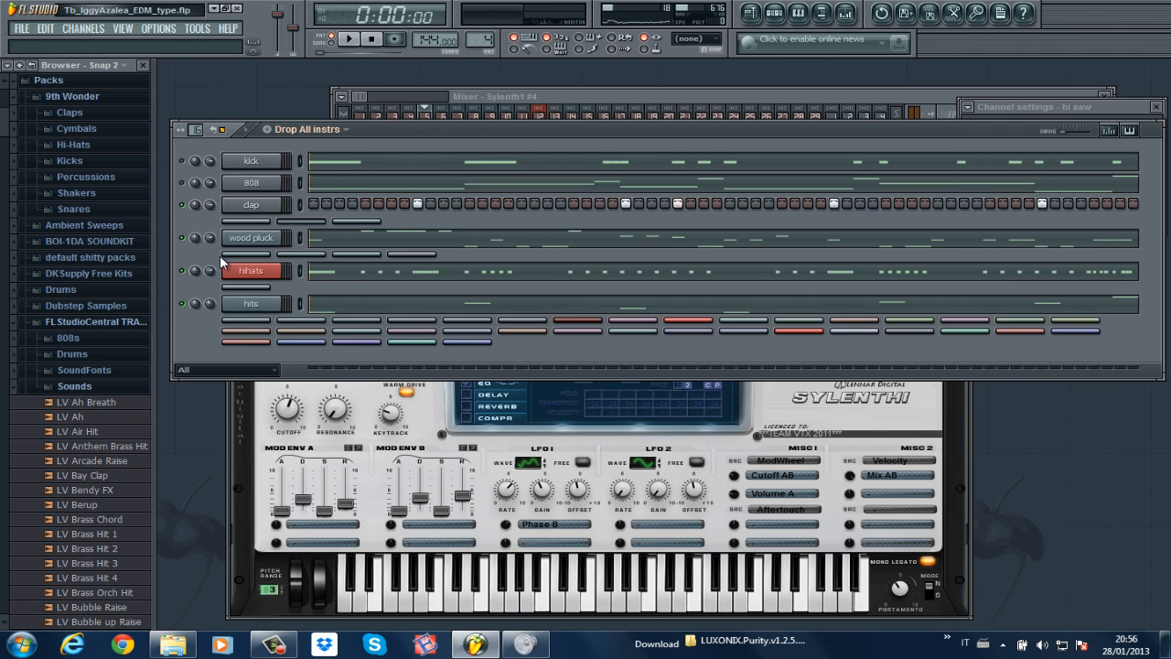
# Step: Play back the drop while reviewing the wood pluck's notes across the whole pattern in the piano roll
pyautogui.press('space')
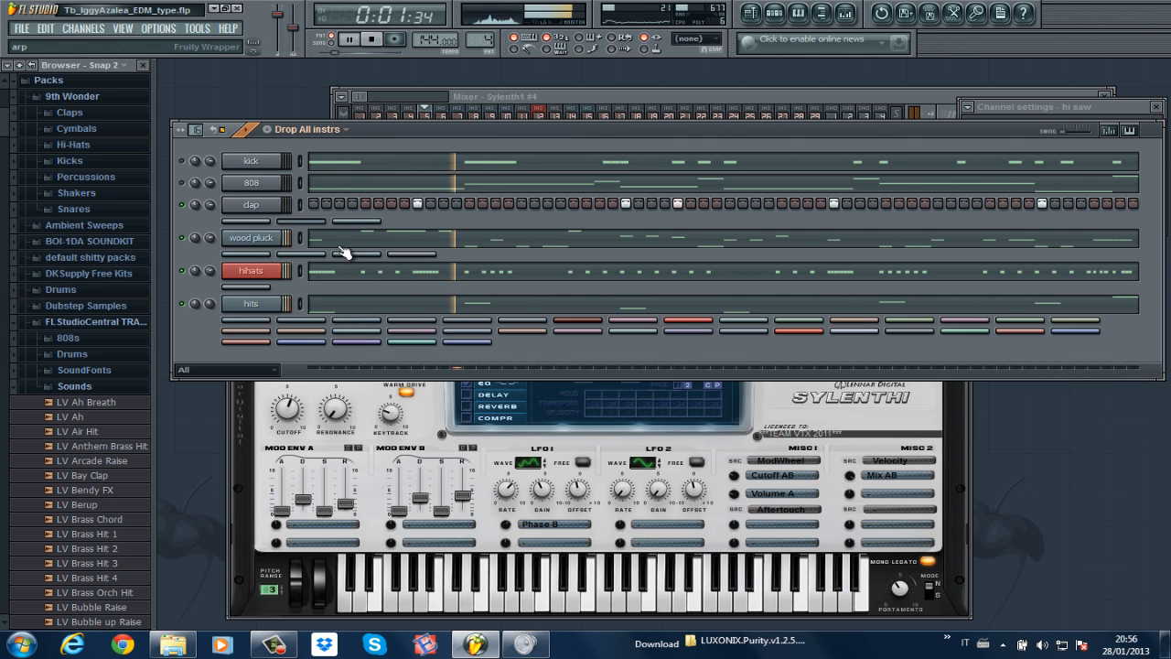
pyautogui.click(355, 238)
pyautogui.moveTo(565, 82); pyautogui.dragTo(801, 66)
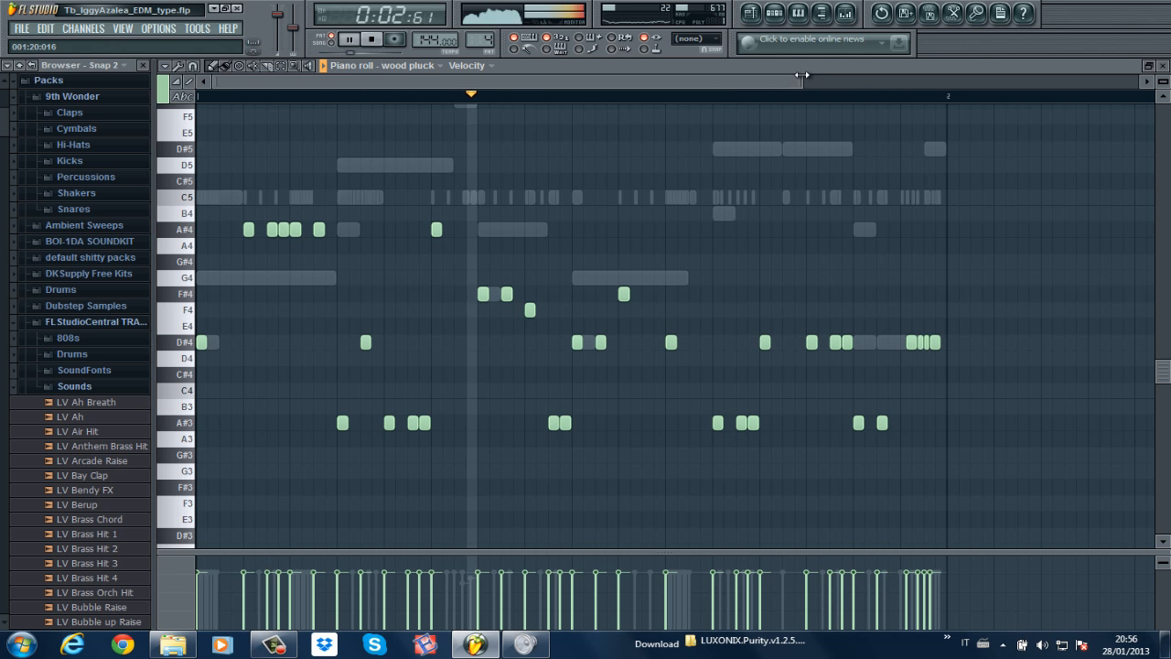
pyautogui.press('space')
pyautogui.click(1164, 70)
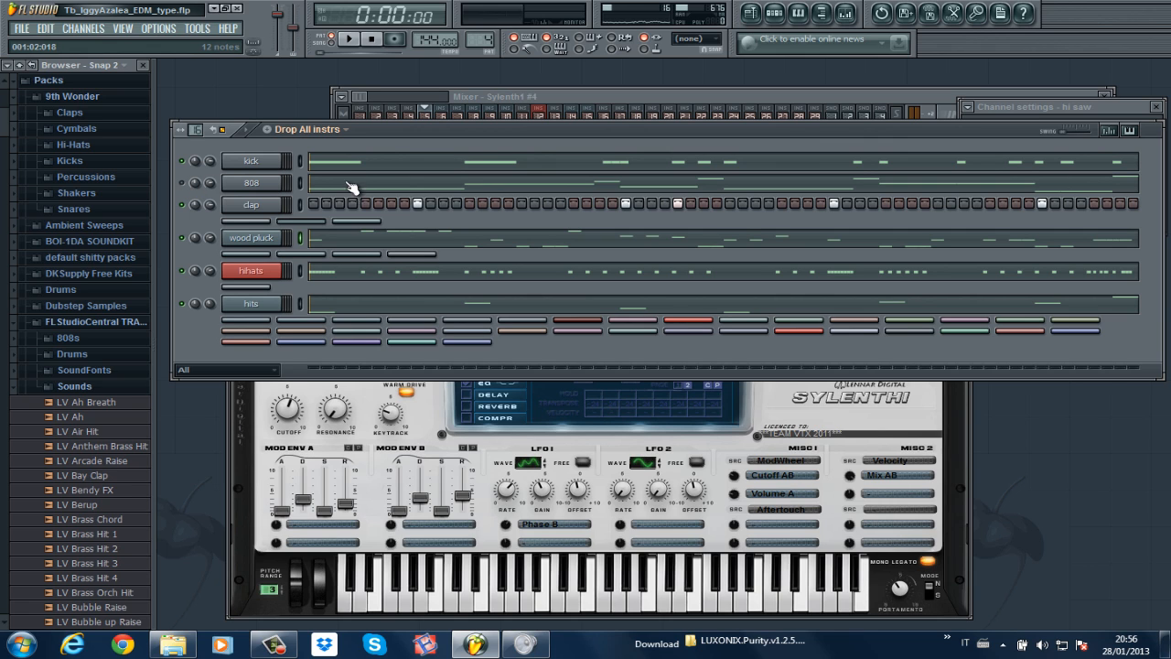
# Step: Examine the 808's notes across the whole drop pattern in the piano roll
pyautogui.click(363, 186)
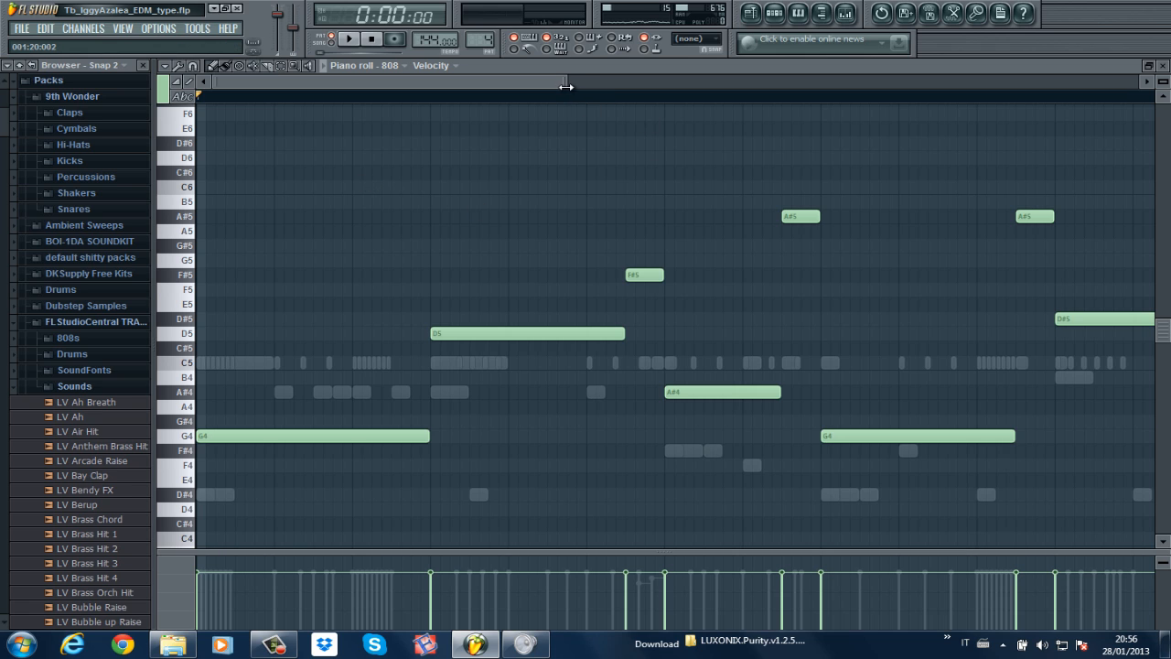
pyautogui.moveTo(567, 86); pyautogui.dragTo(739, 53)
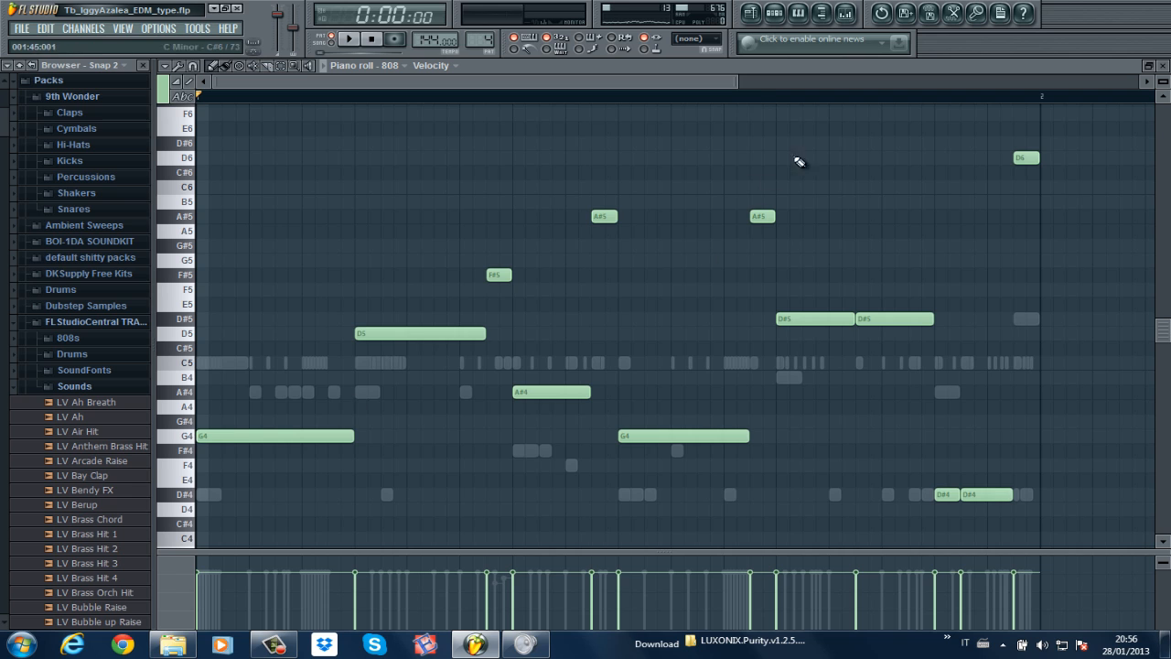
pyautogui.moveTo(738, 81); pyautogui.dragTo(704, 82)
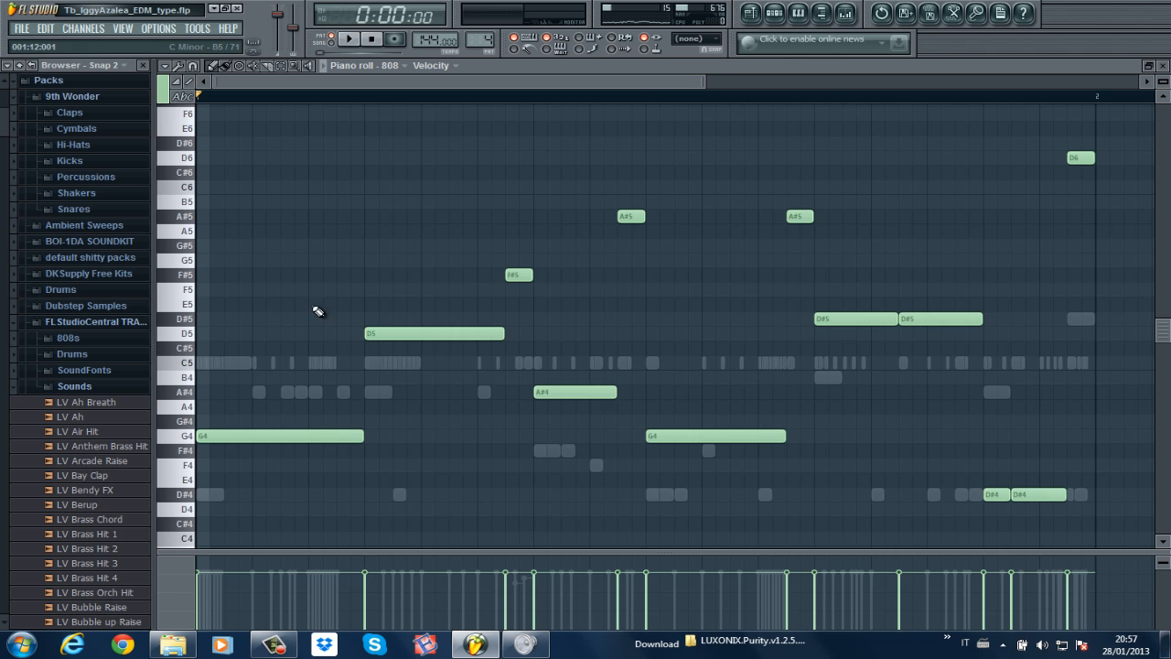
# Step: Close the 808's piano roll and play back the full Drop All instrs pattern
pyautogui.click(1165, 65)
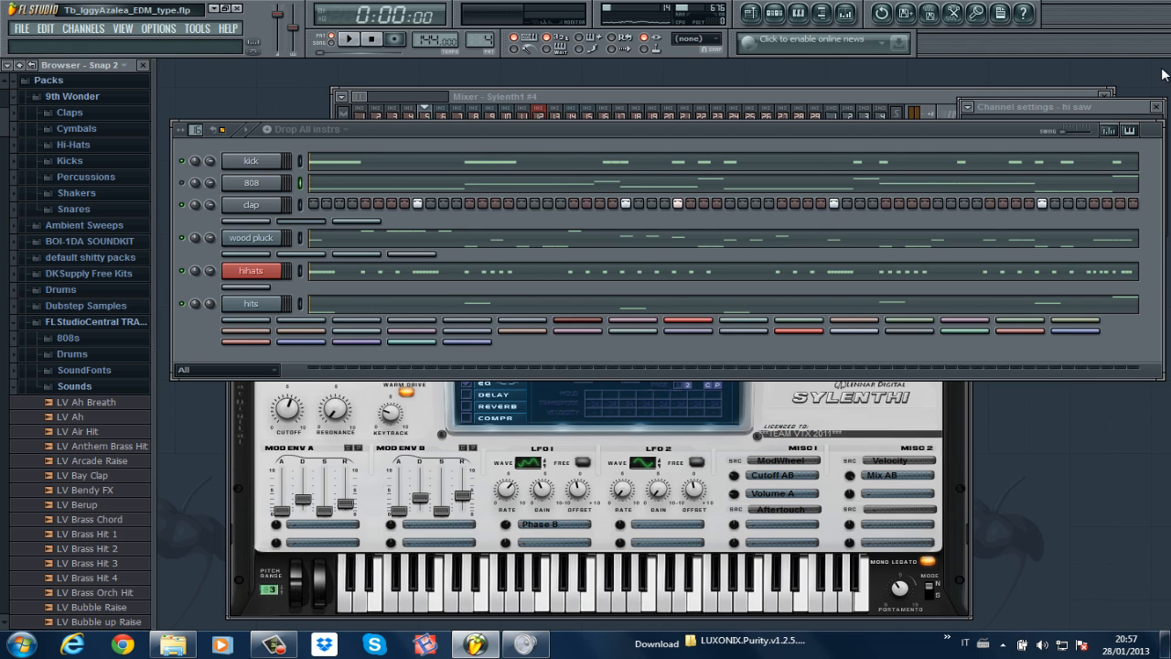
pyautogui.moveTo(699, 132)
pyautogui.mouseDown()
pyautogui.moveTo(671, 134)
pyautogui.moveTo(697, 133)
pyautogui.mouseUp()
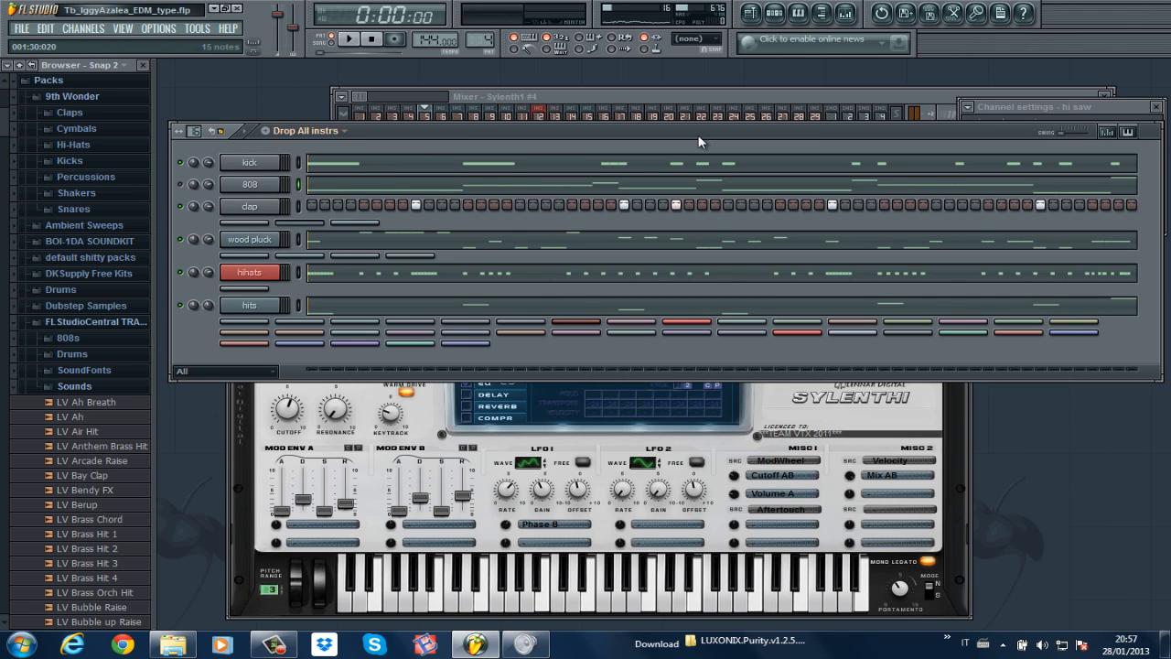
pyautogui.press('space')
pyautogui.press('space')
pyautogui.press('space')
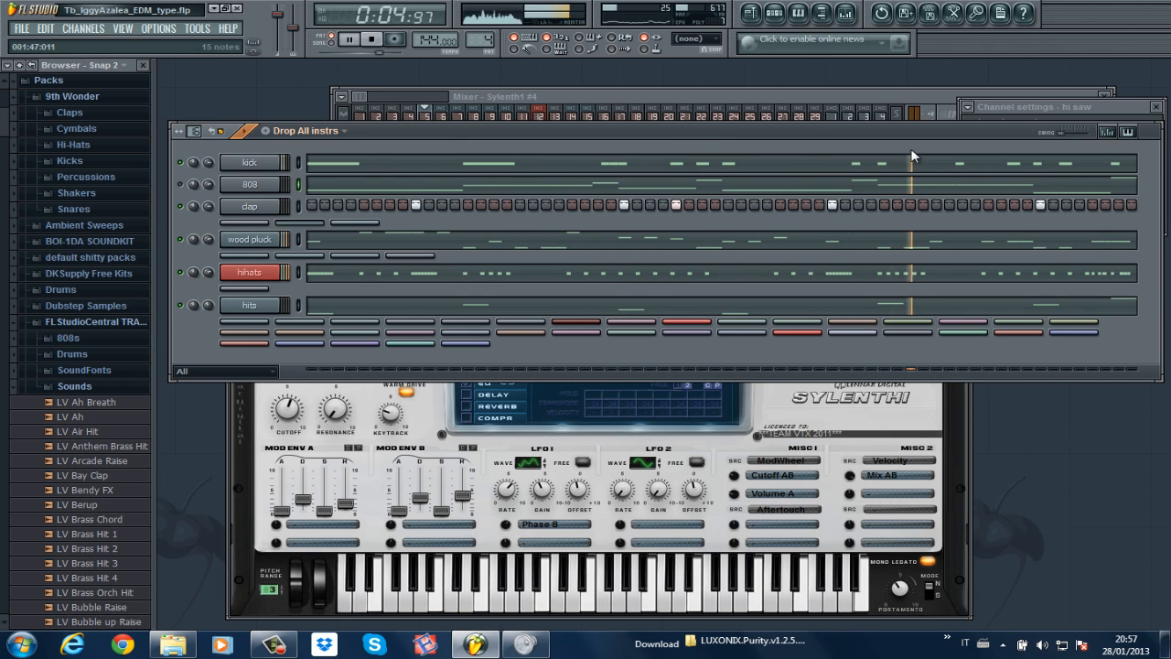
pyautogui.press('space')
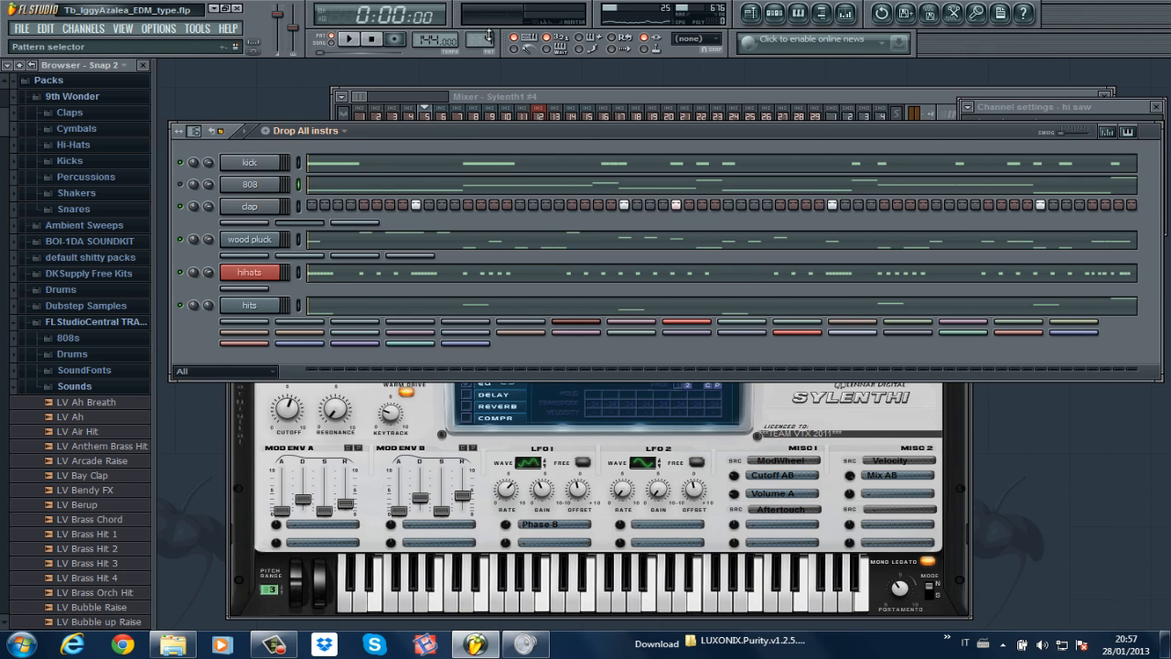
# Step: Switch to the Drop All instrs #2 pattern and play it back while reviewing the synth pluck's notes in the piano roll
pyautogui.moveTo(489, 37); pyautogui.dragTo(489, 29)
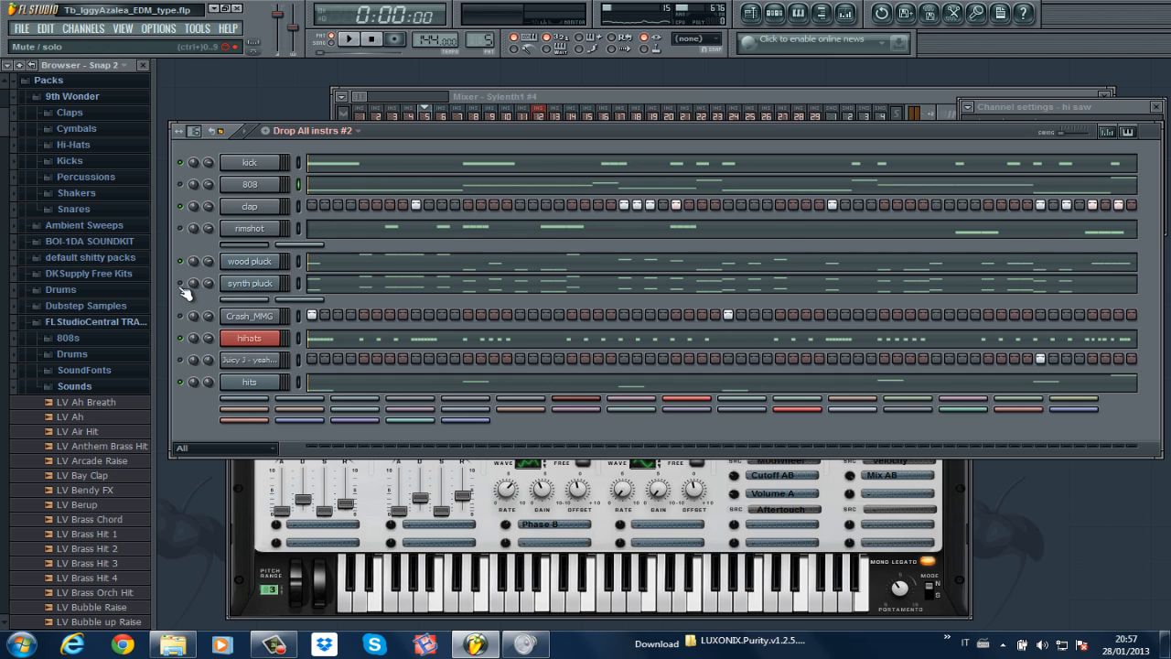
pyautogui.click(335, 288)
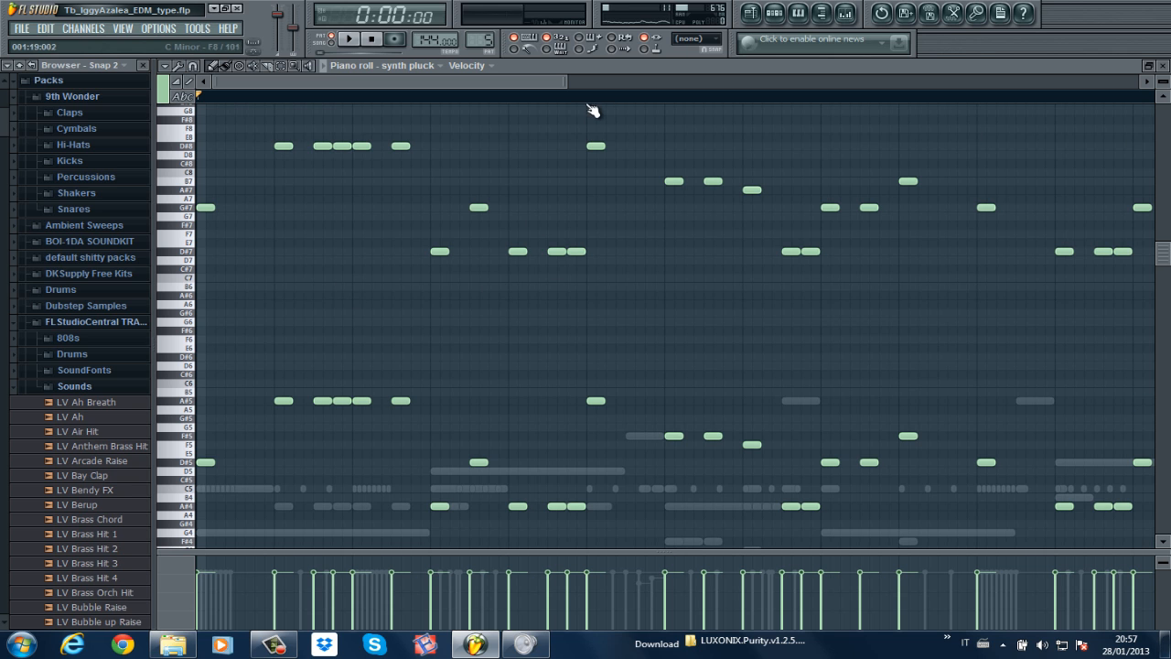
pyautogui.moveTo(564, 86); pyautogui.dragTo(719, 86)
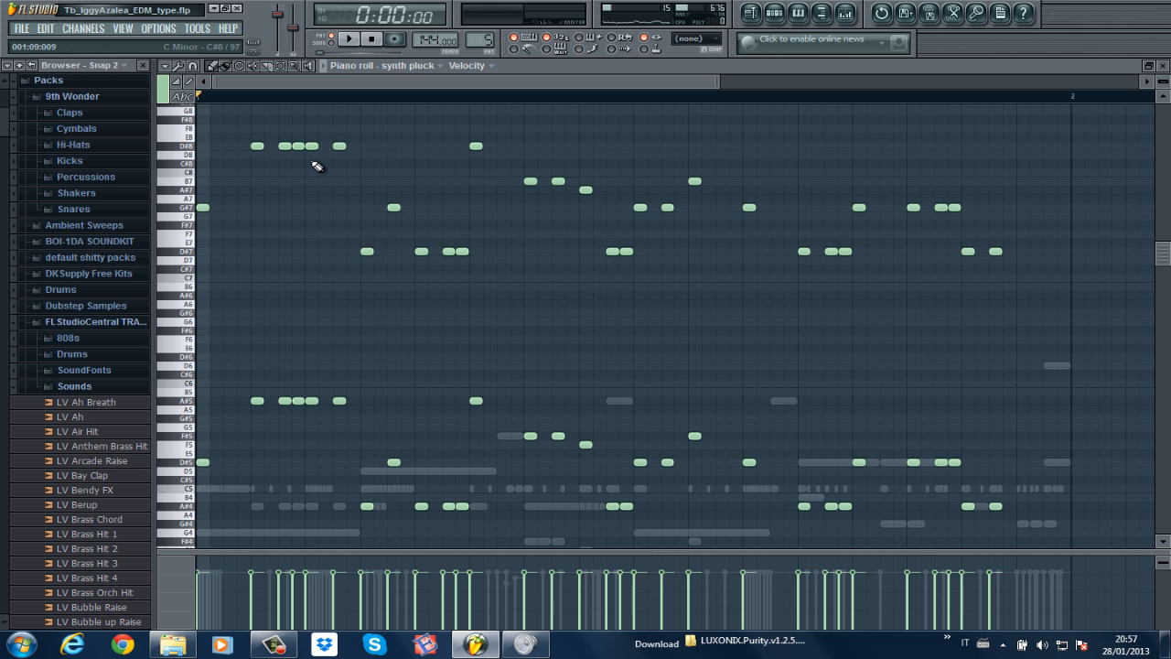
pyautogui.press('space')
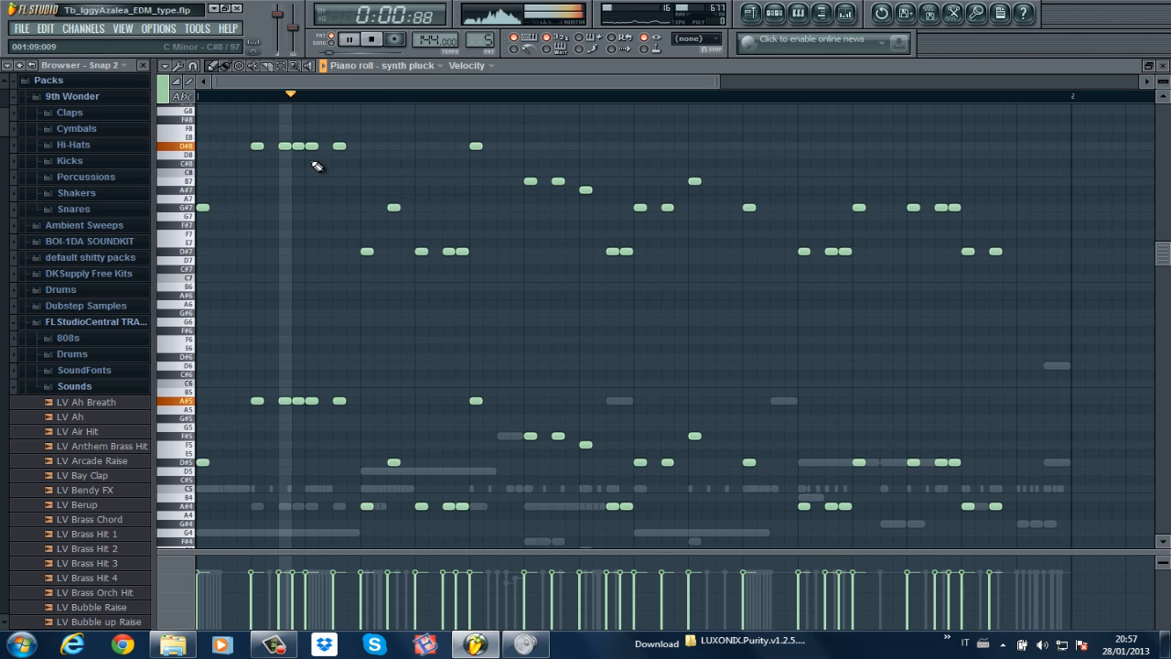
pyautogui.click(1164, 68)
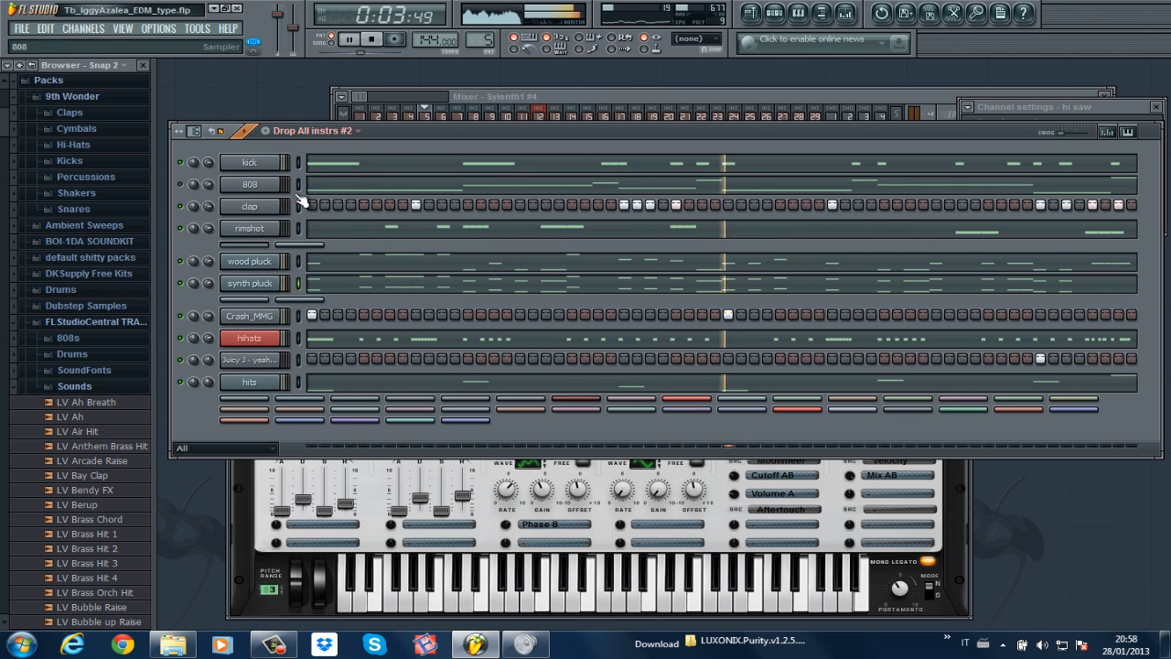
pyautogui.press('space')
# Step: Examine the 808's notes across the whole Drop All instrs #2 pattern in the piano roll
pyautogui.click(368, 187)
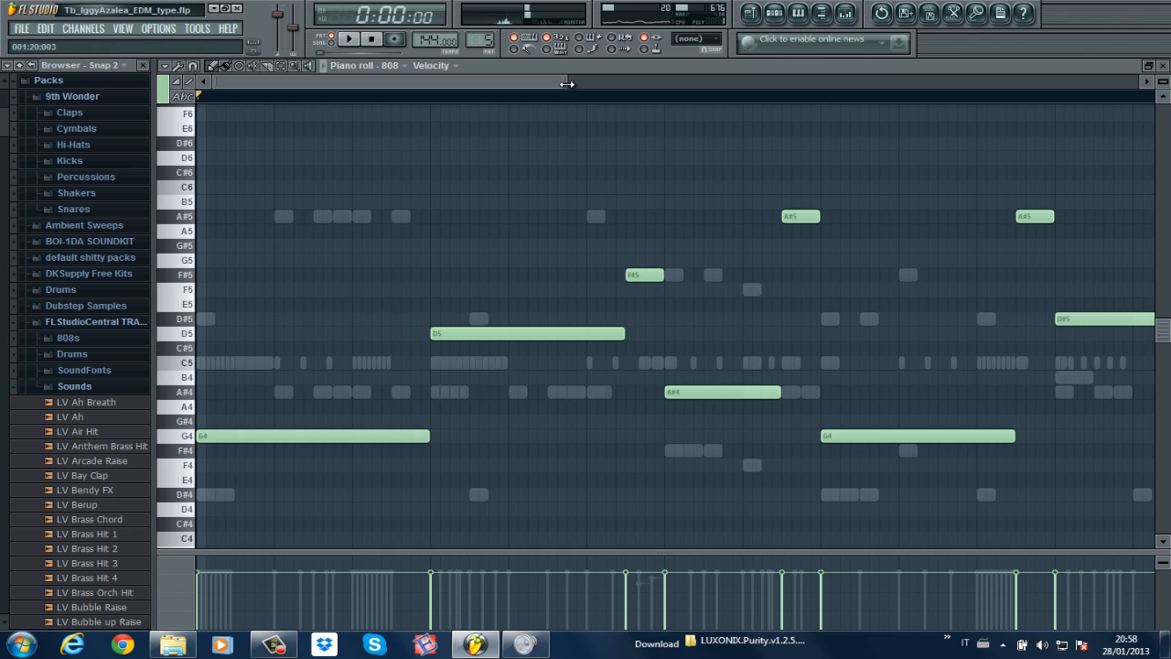
pyautogui.moveTo(568, 84); pyautogui.dragTo(737, 82)
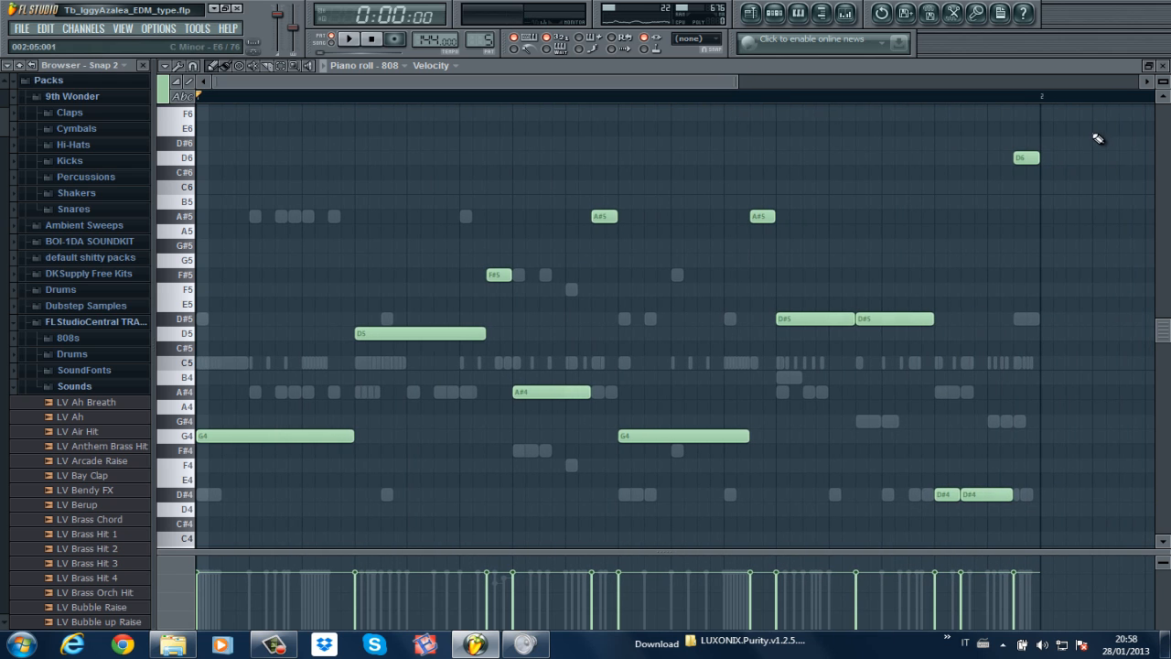
pyautogui.click(1164, 67)
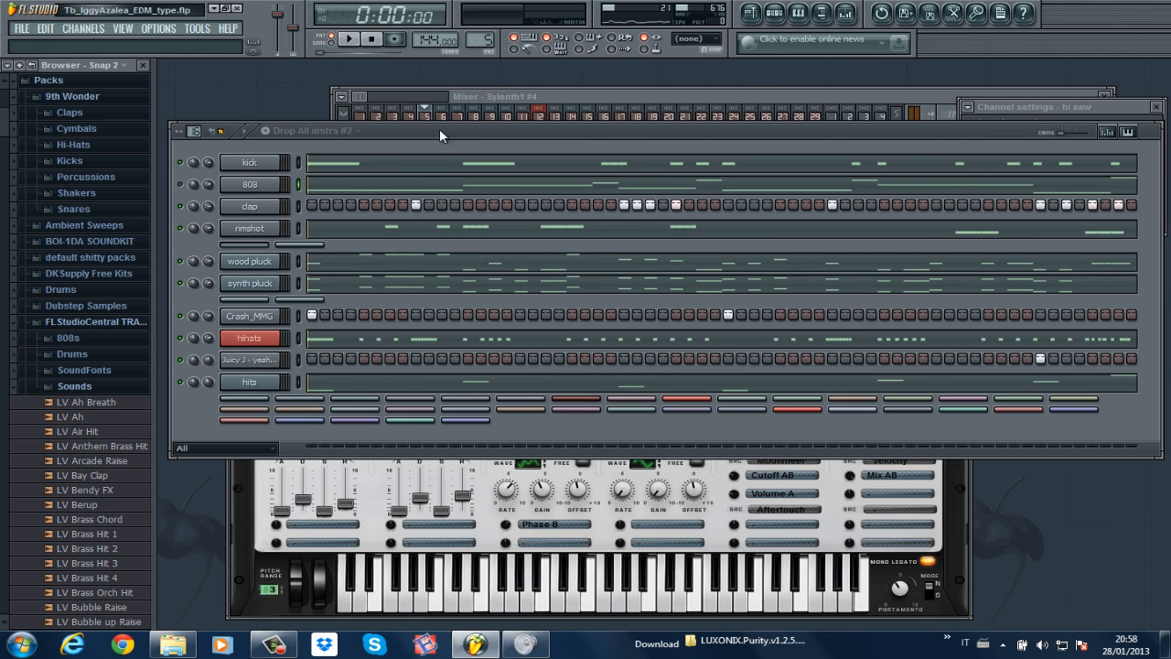
# Step: Solo the synth pluck channel and play it back while viewing its notes in the piano roll
pyautogui.rightClick(182, 283)
pyautogui.click(215, 291)
pyautogui.press('space')
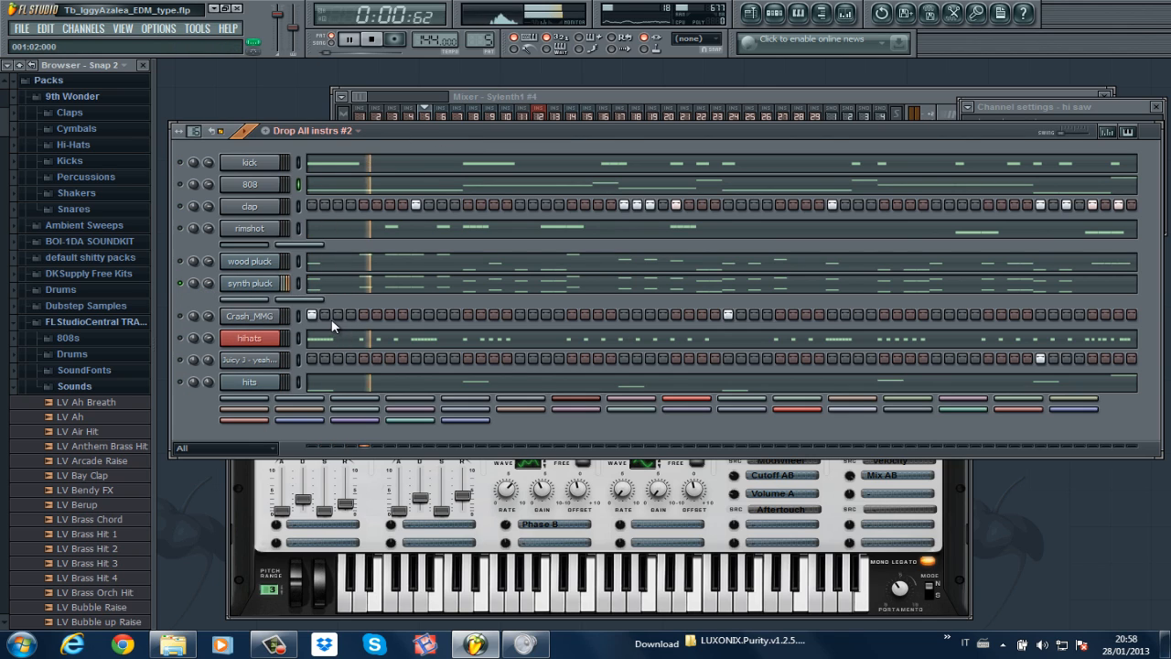
pyautogui.click(544, 279)
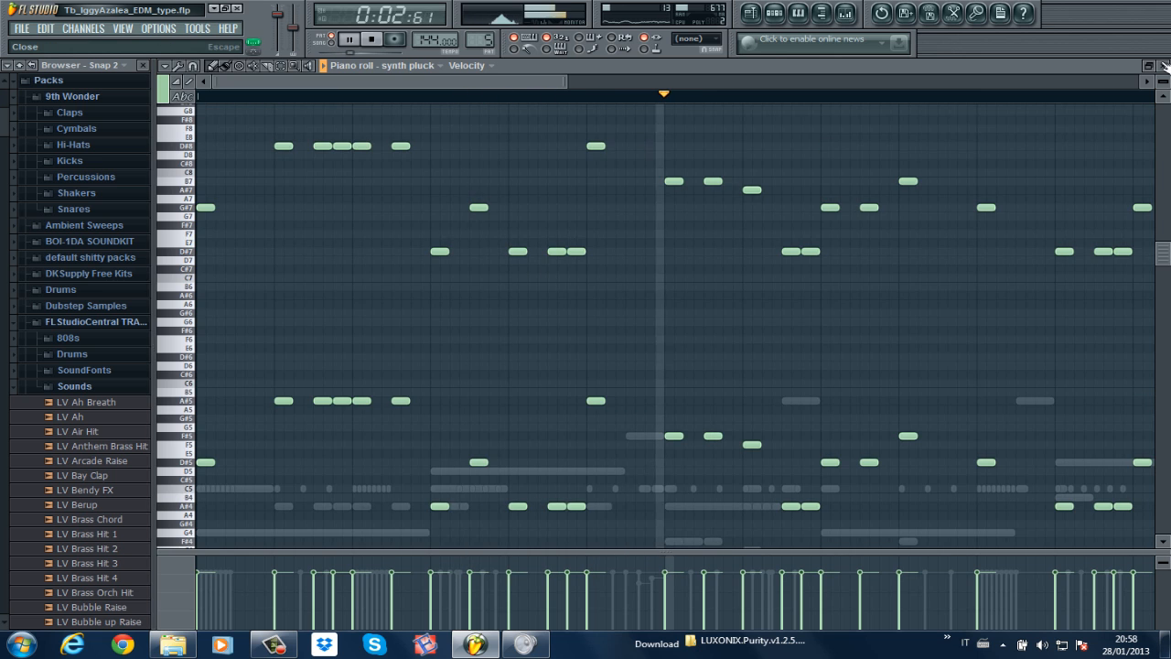
pyautogui.press('Escape')
# Step: Open the synth pluck's Sylenth1 instrument to view its preset, and stop the playback
pyautogui.click(266, 287)
pyautogui.click(265, 287)
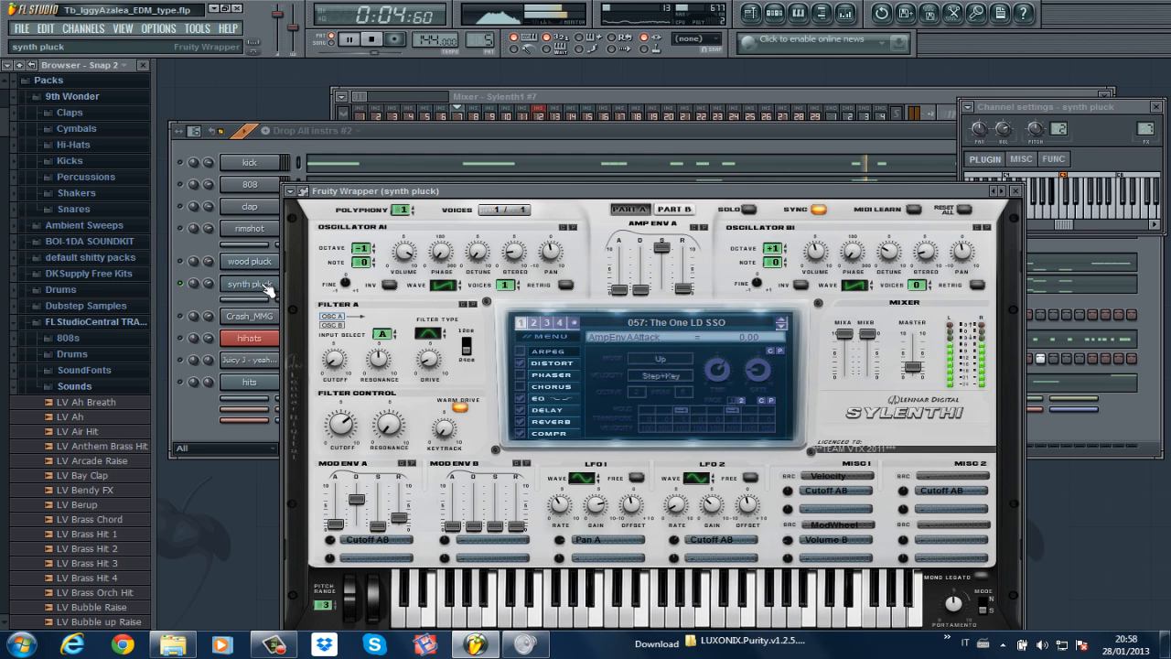
pyautogui.click(922, 145)
pyautogui.press('space')
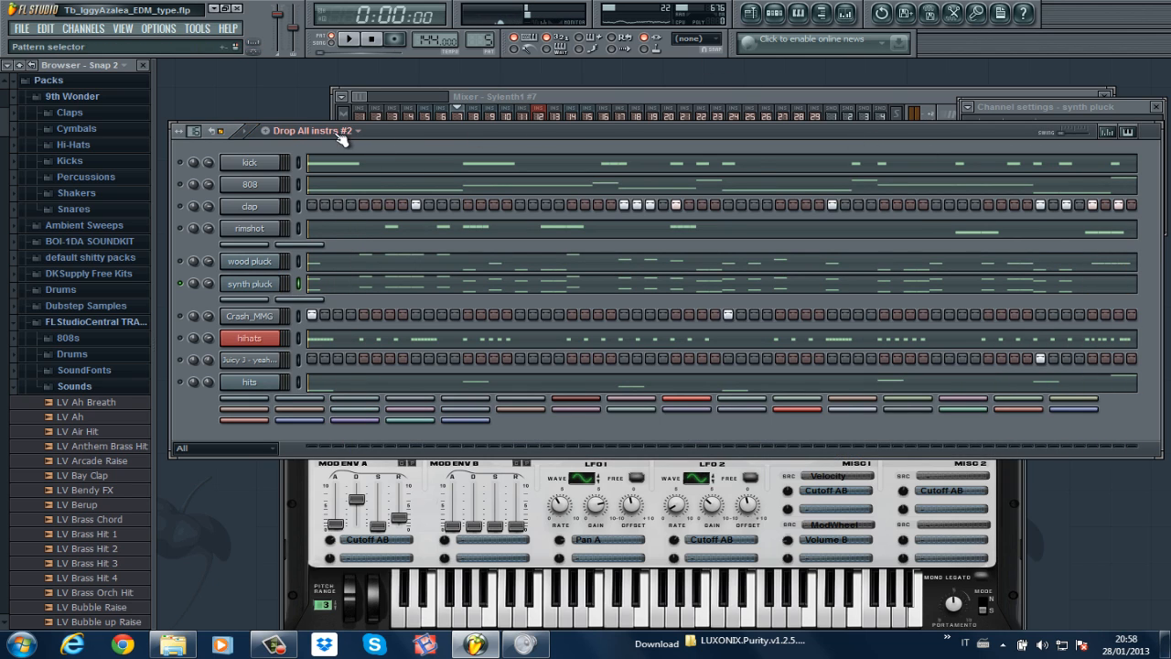
# Step: Switch to the Drop All instrs #5 pattern and examine the 808's notes across its full length
pyautogui.scroll(3, 487, 36)
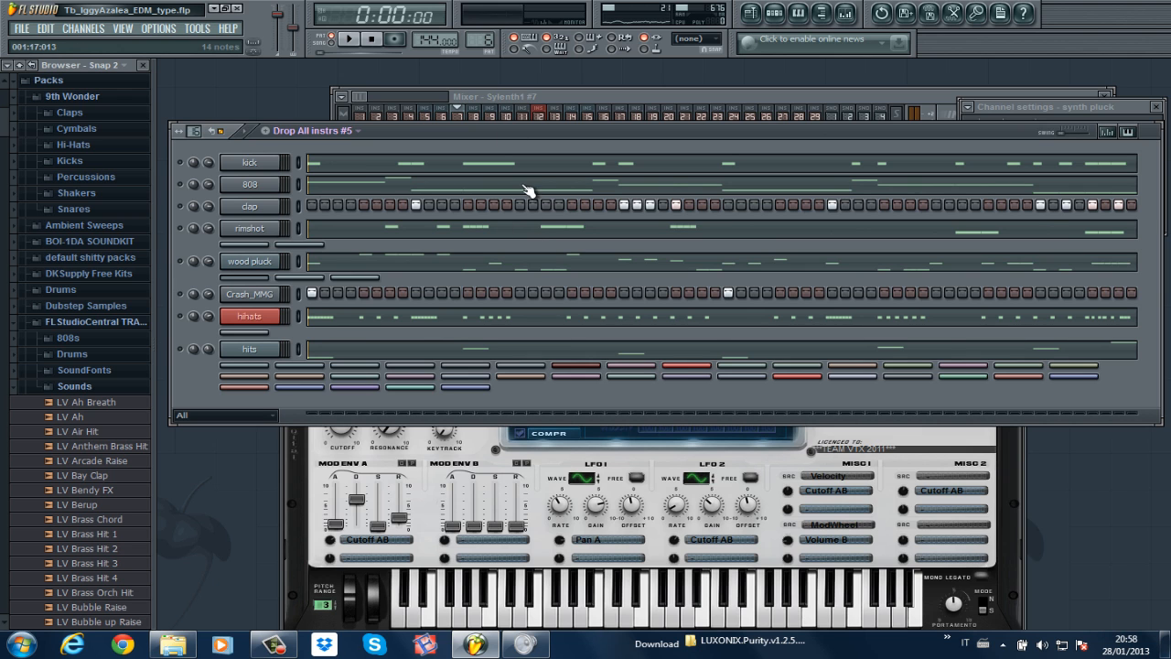
pyautogui.click(532, 190)
pyautogui.moveTo(567, 82); pyautogui.dragTo(760, 73)
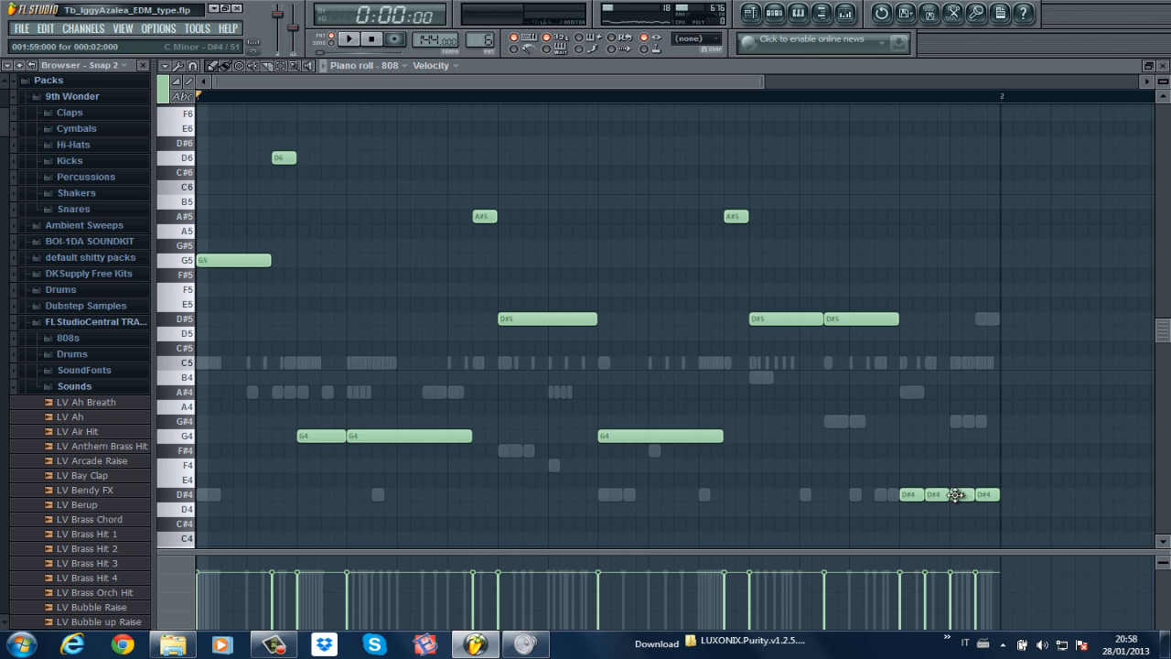
pyautogui.click(1165, 66)
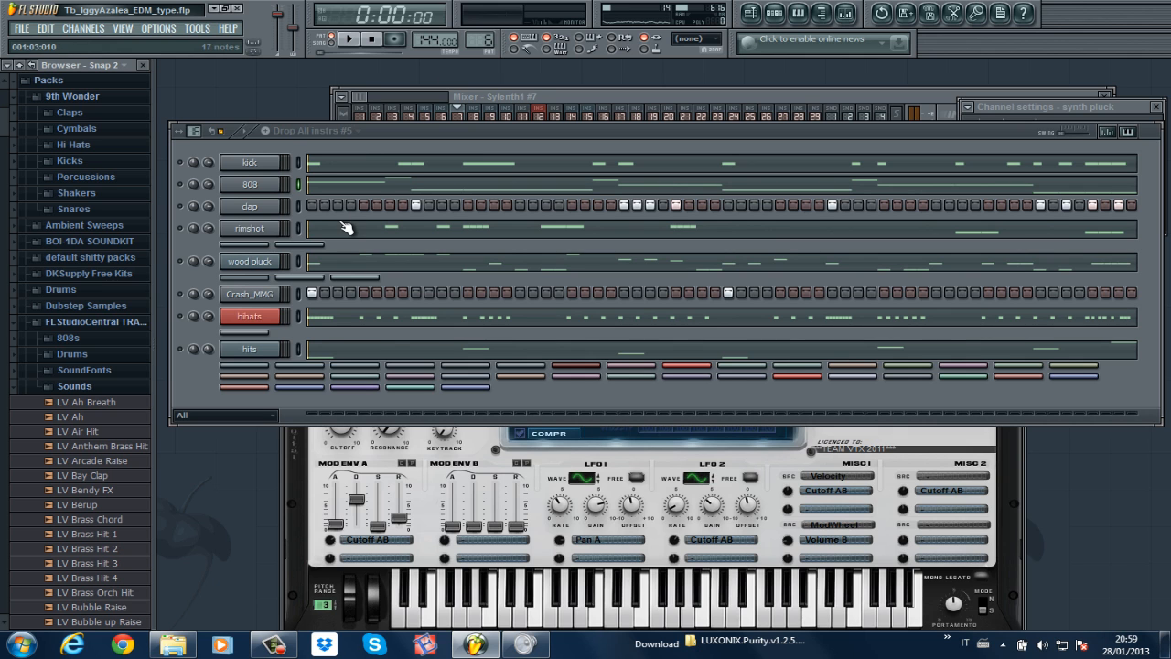
# Step: Examine the kick's notes across the whole Drop All instrs #5 pattern in the piano roll
pyautogui.click(355, 165)
pyautogui.moveTo(833, 83); pyautogui.dragTo(866, 84)
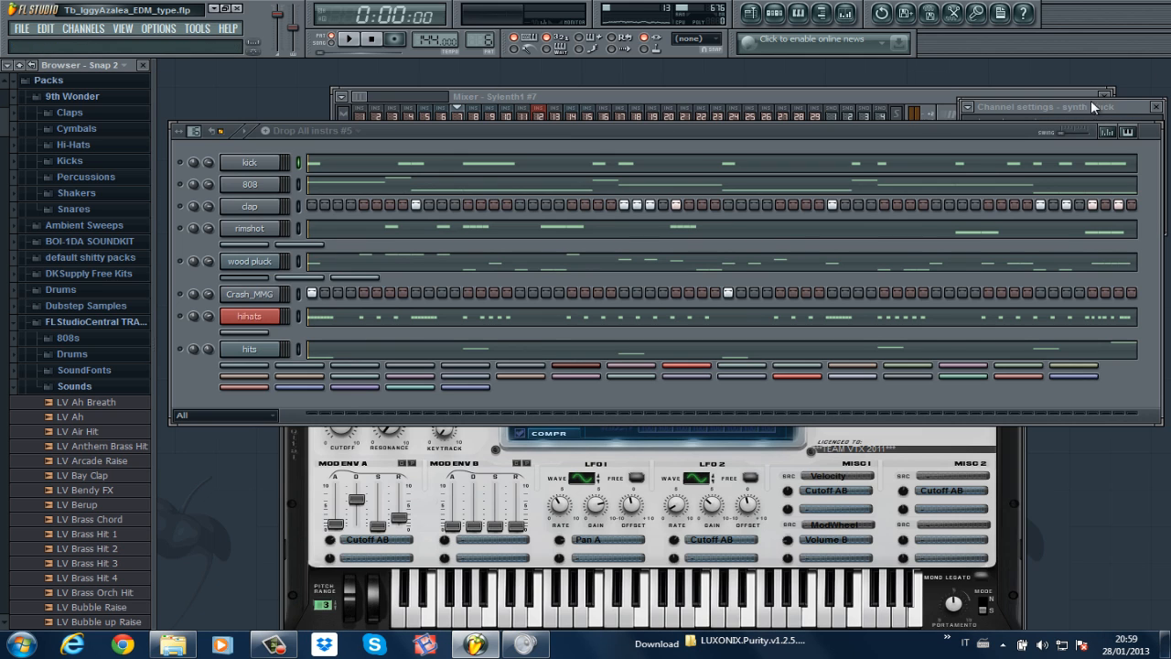
pyautogui.click(1165, 66)
# Step: Toggle the kick's solo state to unmute all channels of the Drop All instrs #5 pattern
pyautogui.rightClick(179, 161)
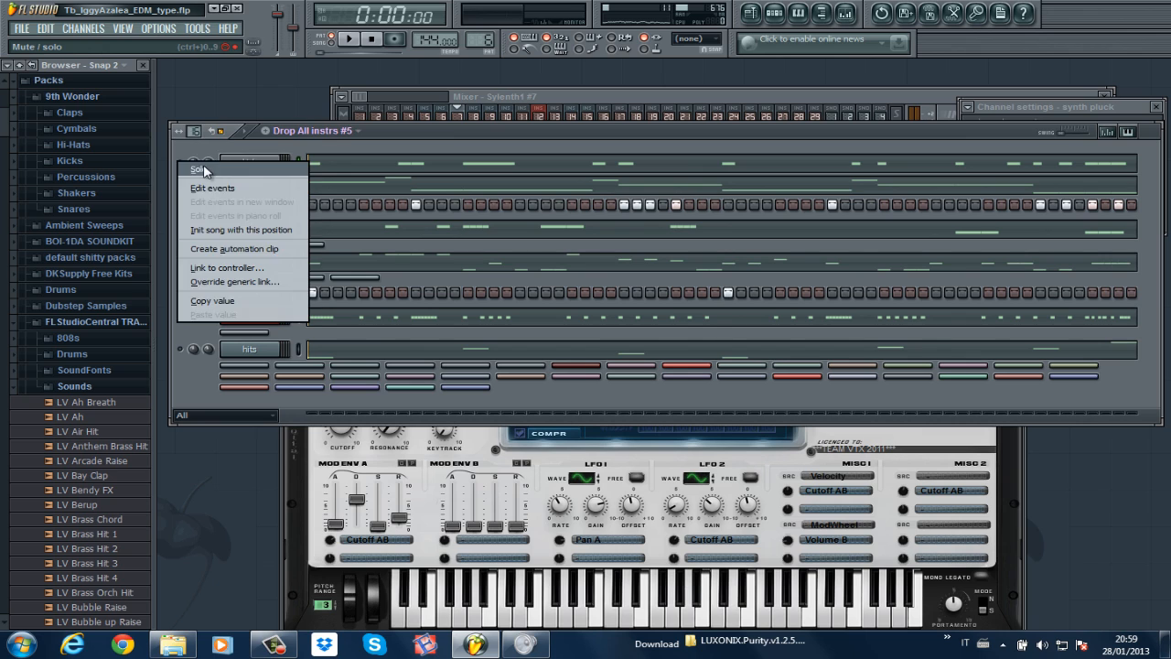
pyautogui.click(199, 169)
pyautogui.rightClick(185, 163)
pyautogui.click(193, 172)
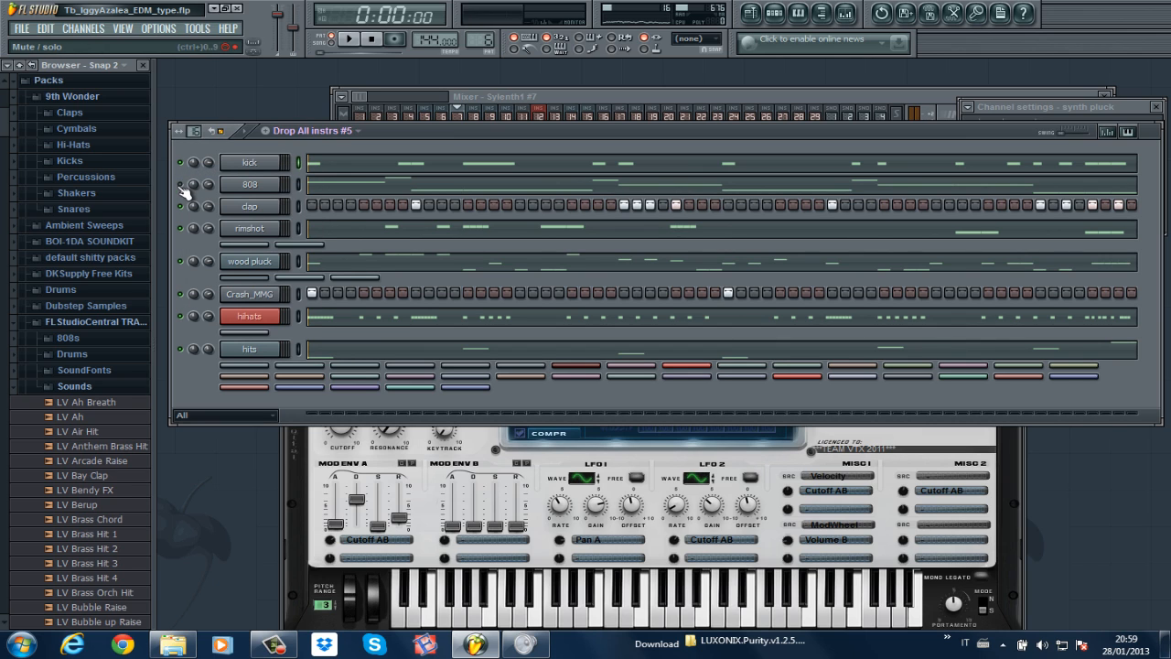
# Step: Play back the Drop All instrs #5 pattern with all channels while following the kick's notes in the piano roll
pyautogui.press('space')
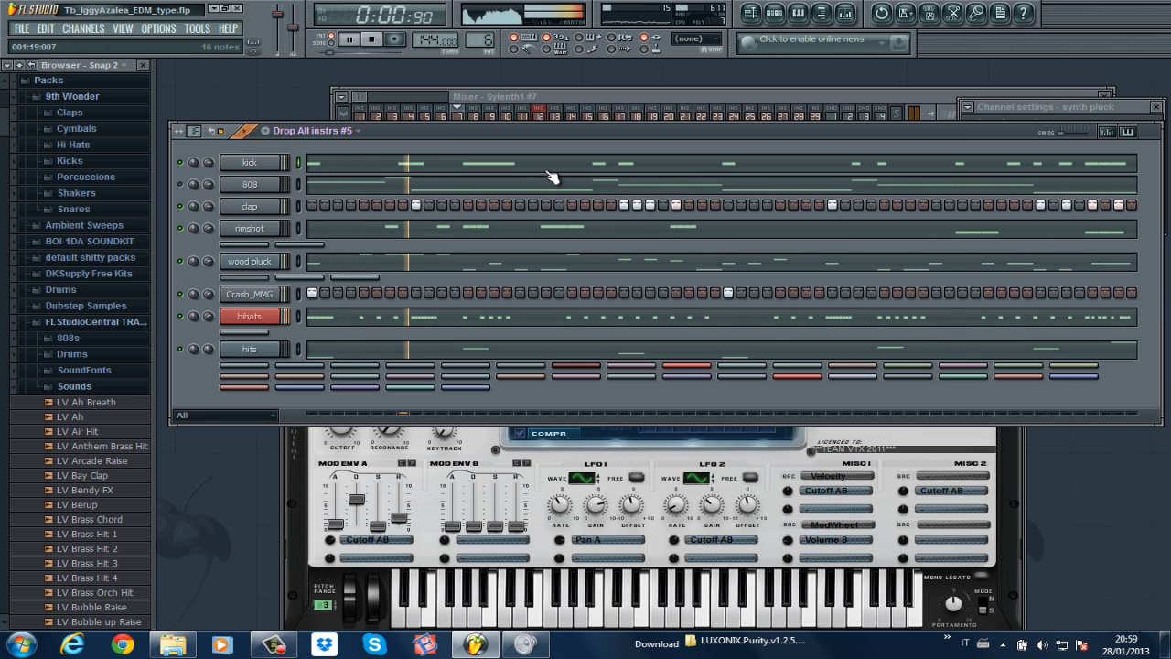
pyautogui.click(677, 176)
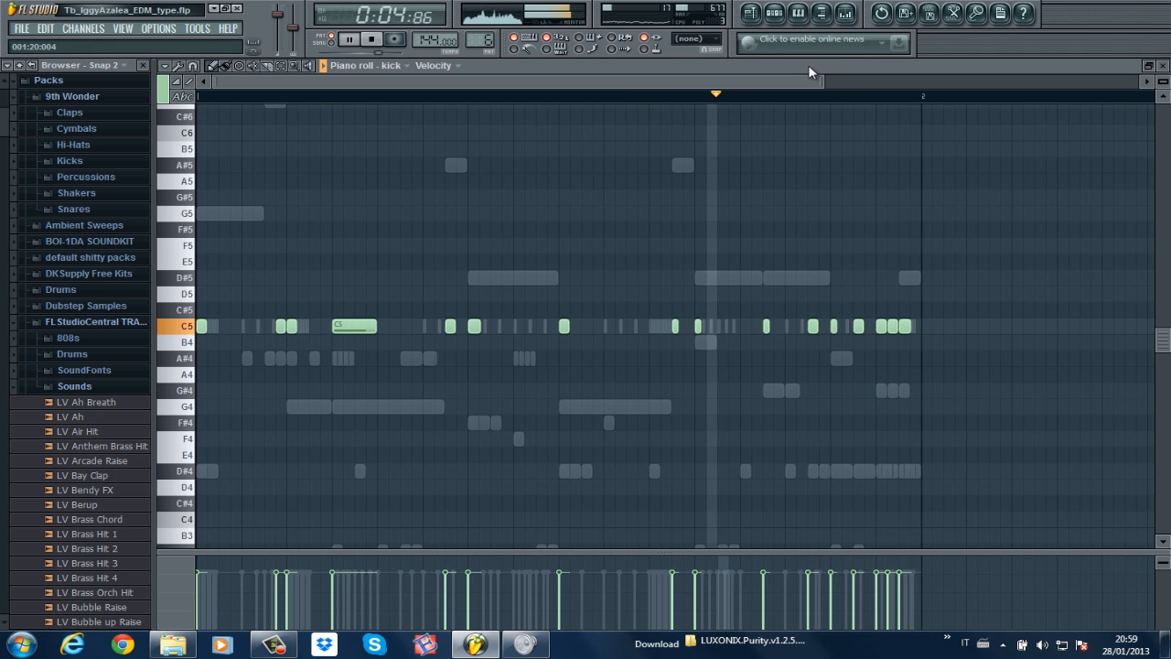
pyautogui.moveTo(822, 81); pyautogui.dragTo(858, 81)
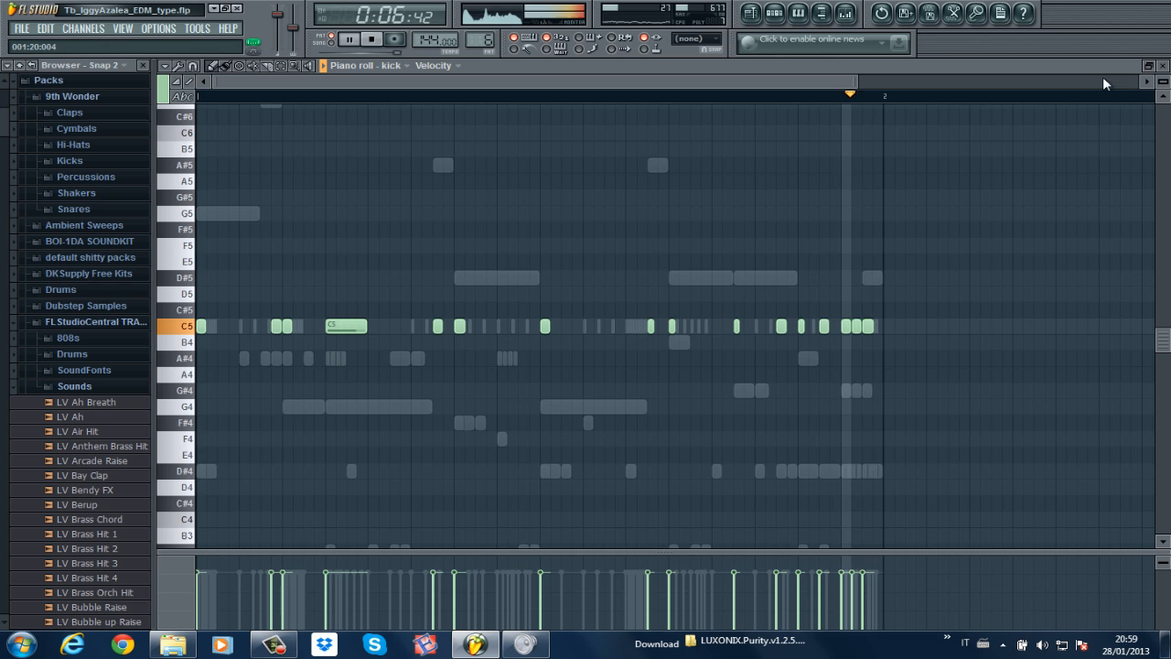
pyautogui.press('space')
pyautogui.click(1163, 66)
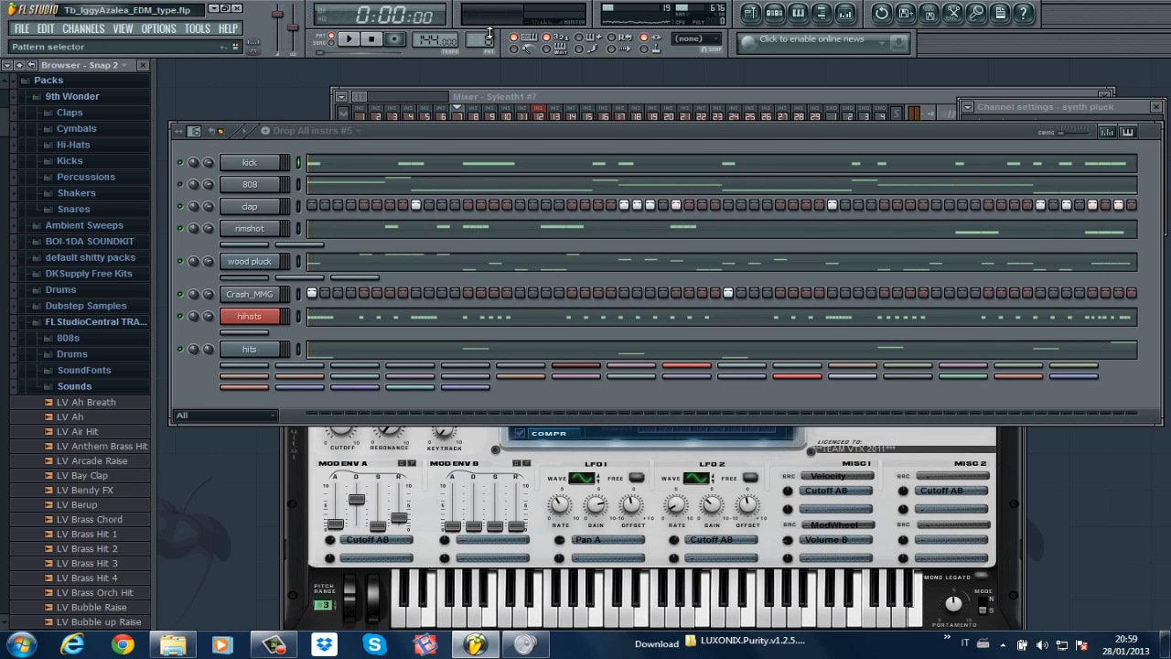
# Step: Step through the Drop All instrs #3 and Drop All instrs #4 patterns to view their channels
pyautogui.moveTo(487, 32); pyautogui.dragTo(484, 29)
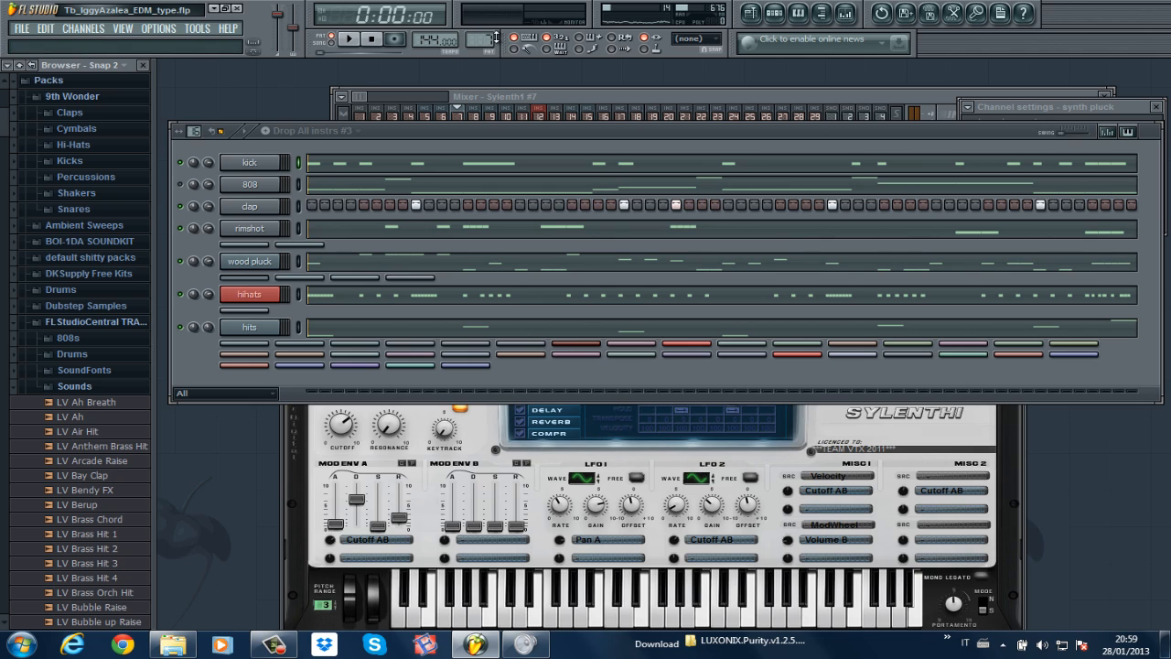
pyautogui.moveTo(495, 36)
pyautogui.mouseDown()
pyautogui.moveTo(486, 32)
pyautogui.moveTo(494, 38)
pyautogui.mouseUp()
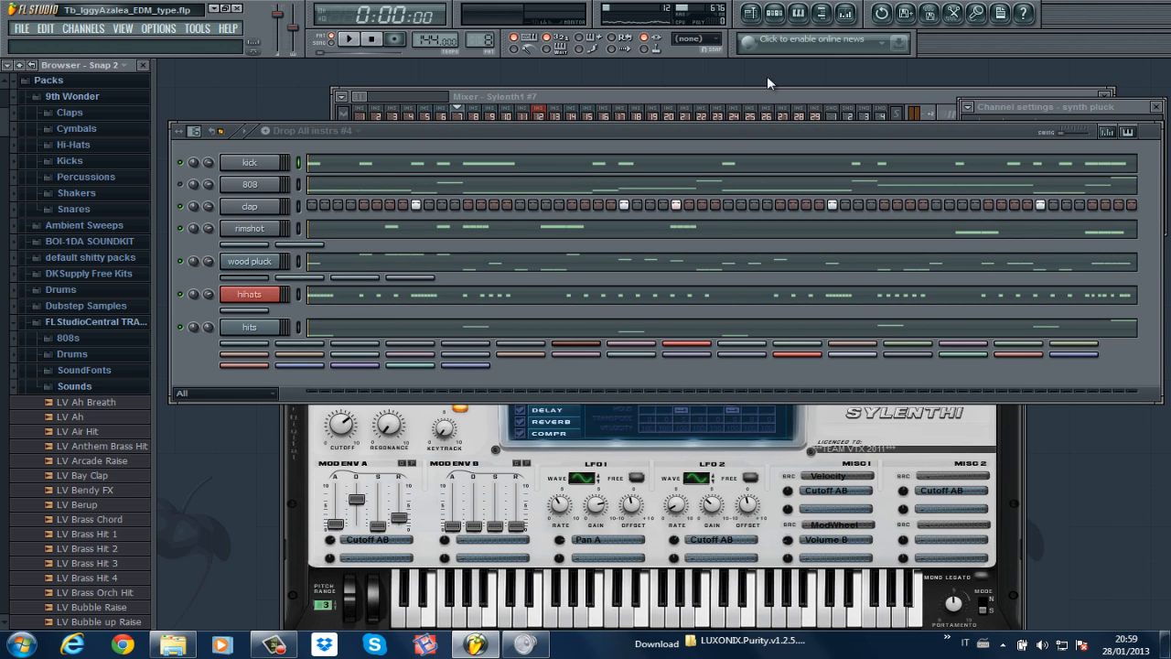
# Step: Open the playlist and review the song arrangement, focusing on the first Build and DROP sections
pyautogui.click(750, 14)
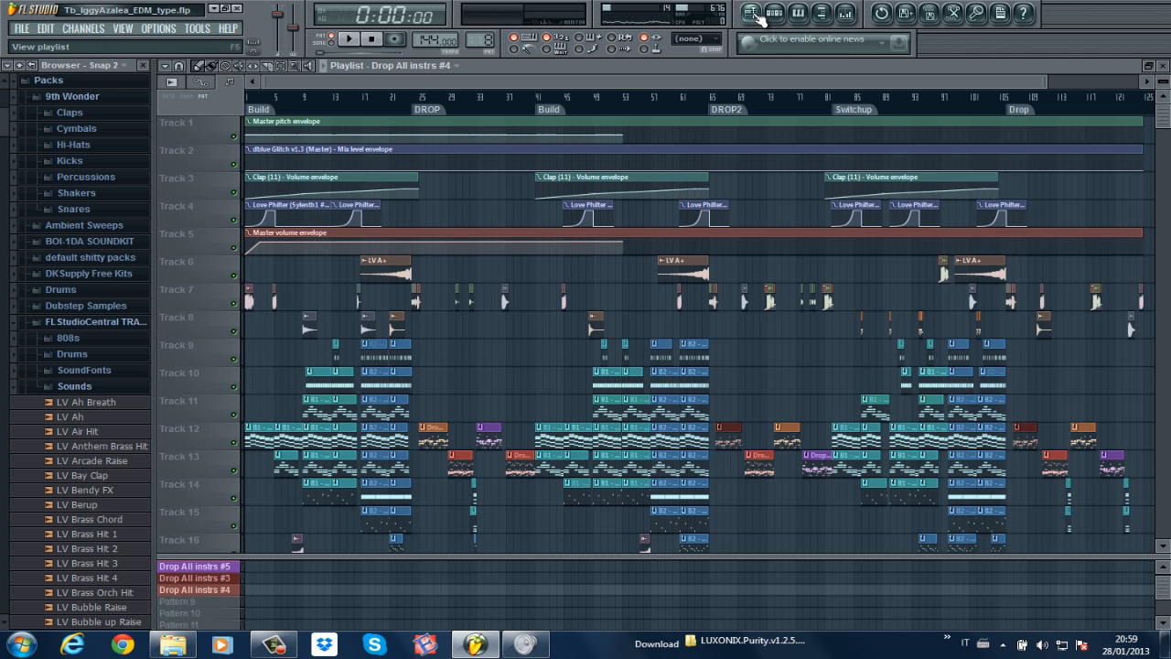
pyautogui.moveTo(1043, 87); pyautogui.dragTo(1064, 84)
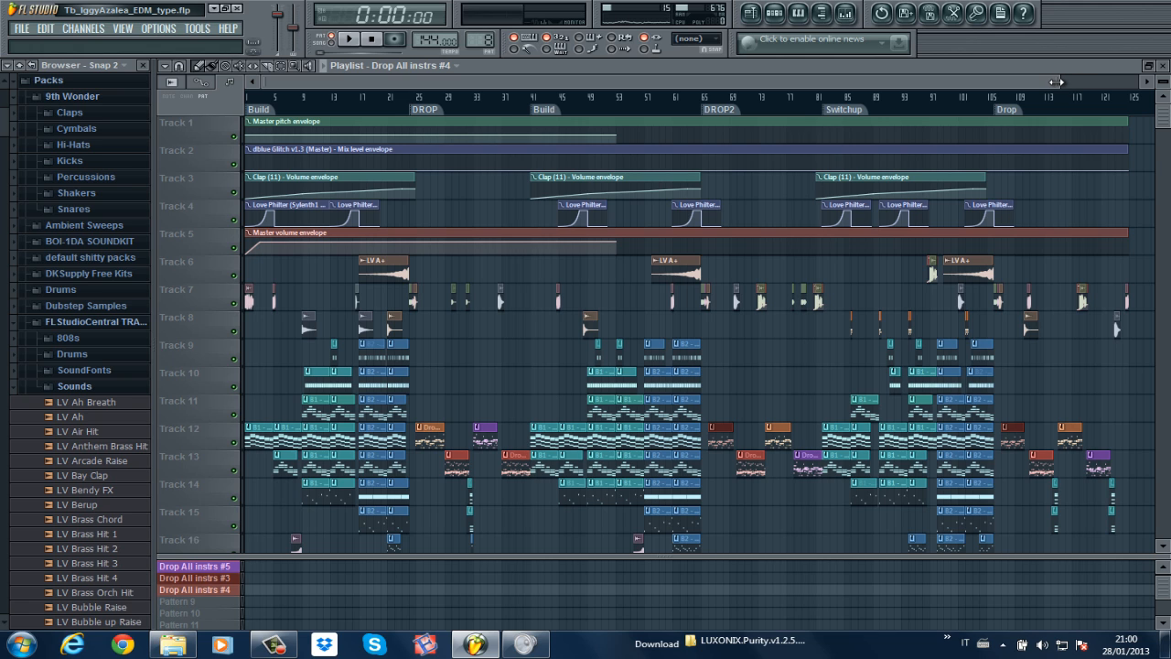
pyautogui.moveTo(1055, 83); pyautogui.dragTo(670, 144)
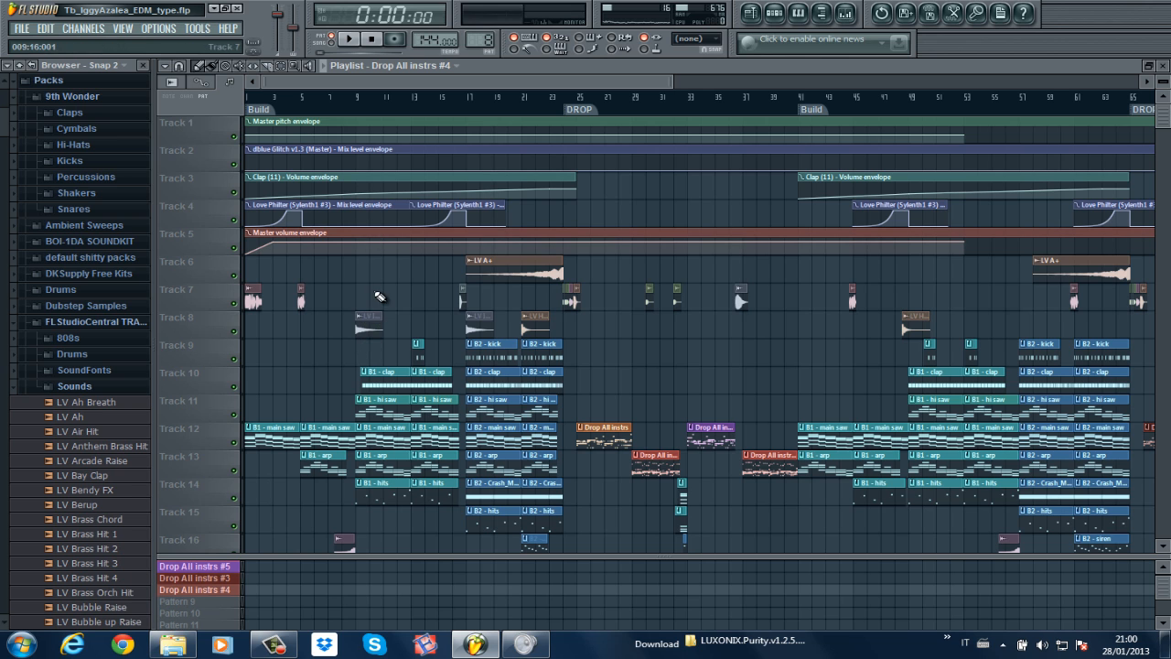
# Step: Play back playlist Track 8 on its own from bar 8, and restore all tracks
pyautogui.scroll(-2, 368, 293)
pyautogui.rightClick(235, 275)
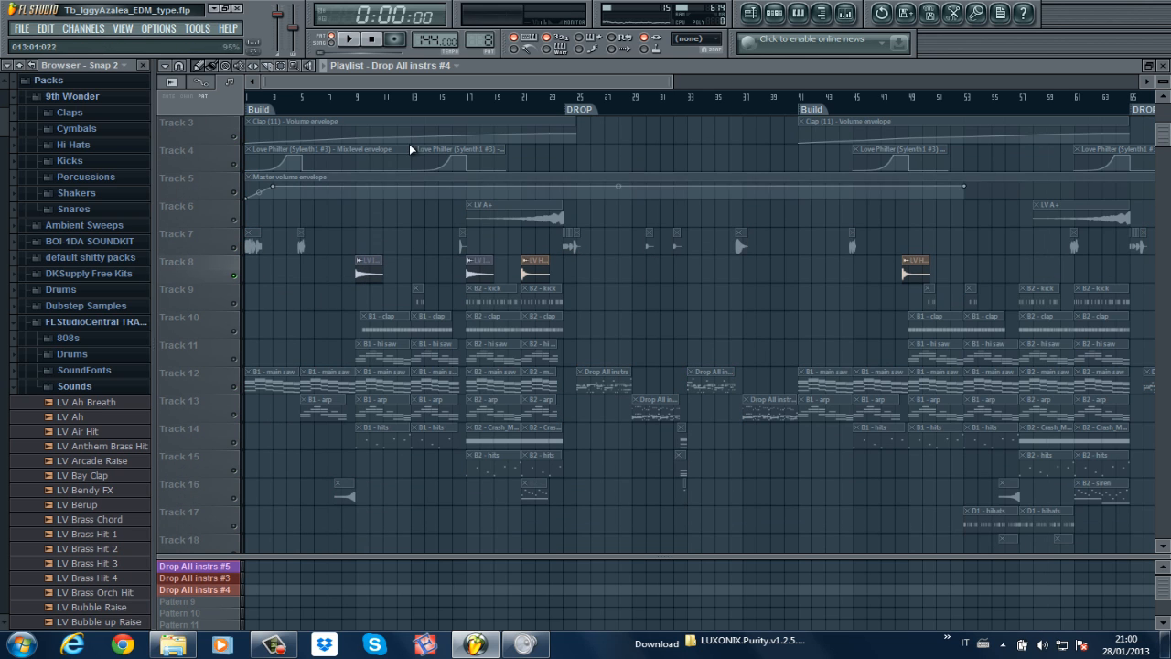
pyautogui.click(350, 112)
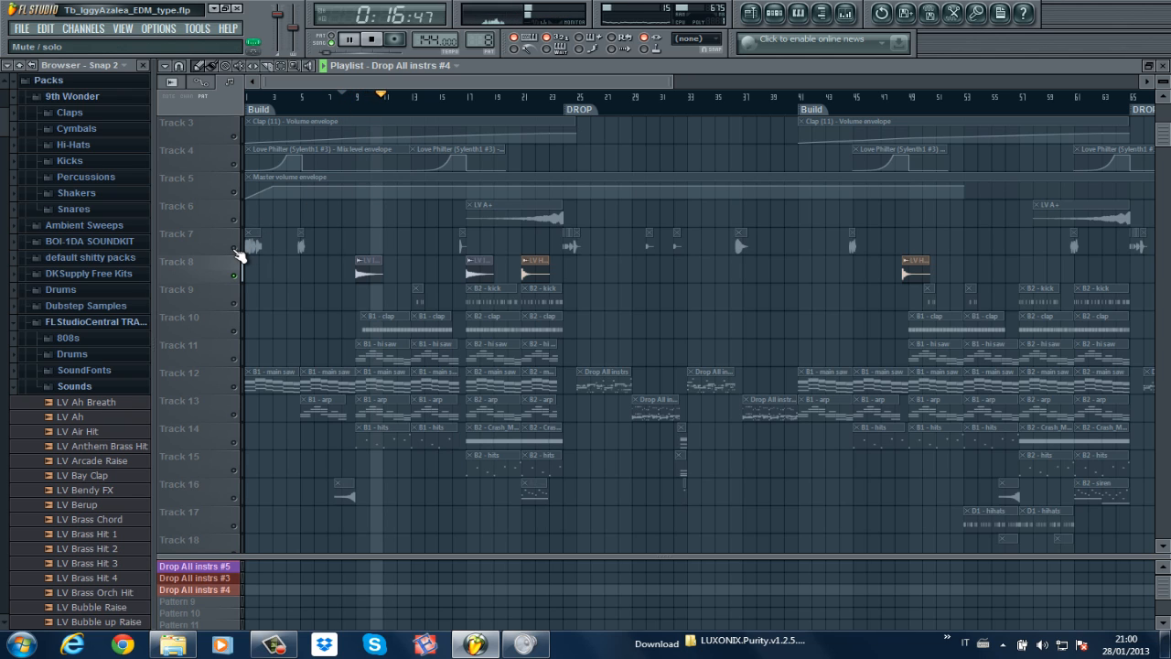
pyautogui.press('space')
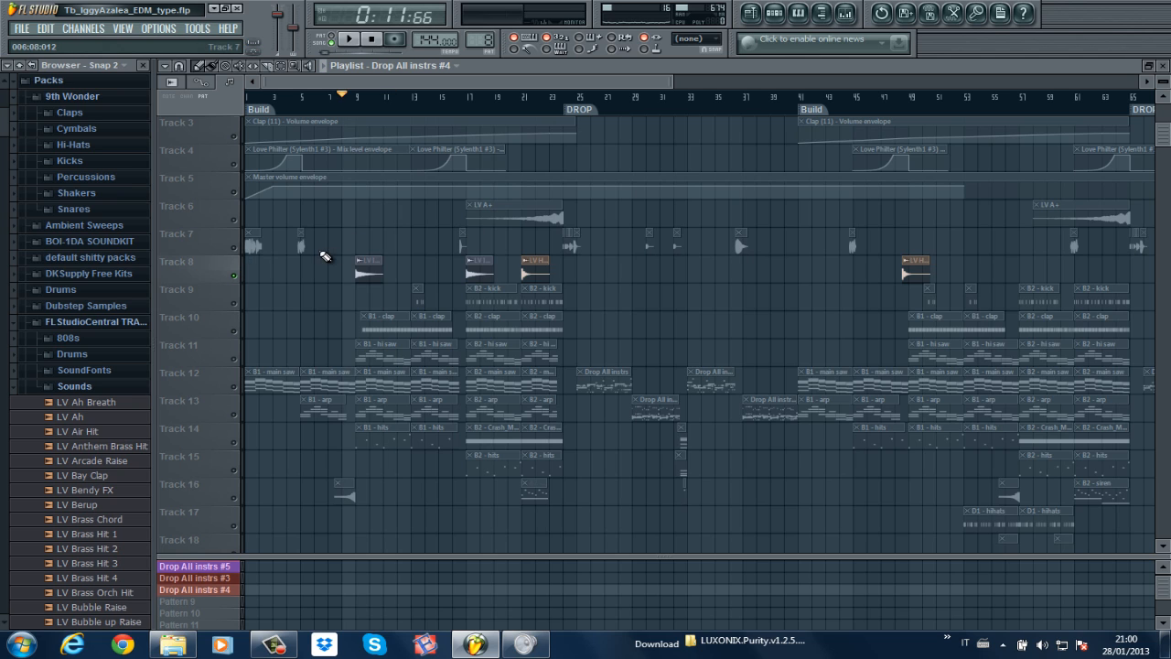
pyautogui.click(235, 248)
pyautogui.rightClick(235, 248)
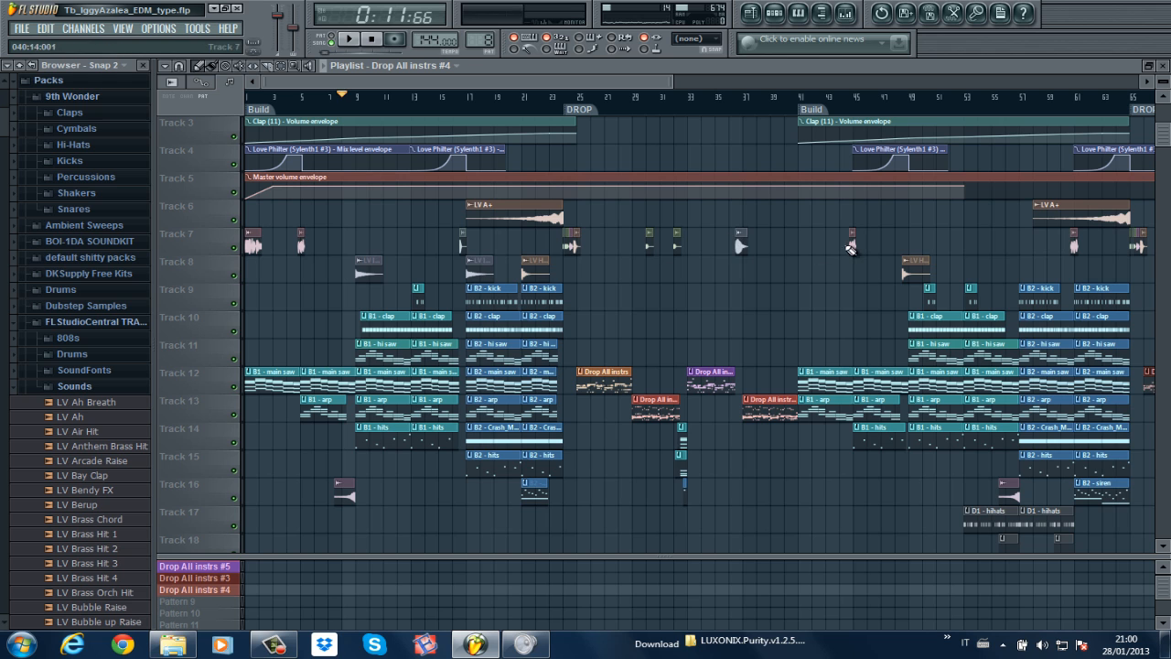
# Step: Play back playlist Track 6 on its own from bar 17, and restore all tracks
pyautogui.moveTo(670, 81); pyautogui.dragTo(833, 82)
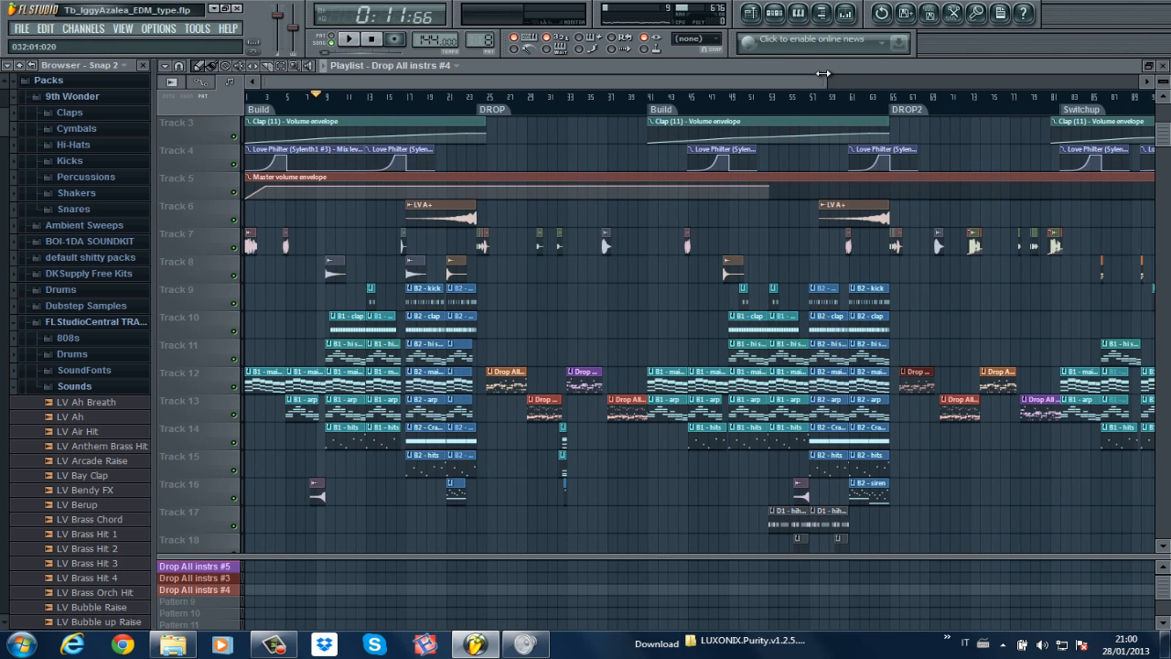
pyautogui.rightClick(236, 220)
pyautogui.click(418, 98)
pyautogui.press('space')
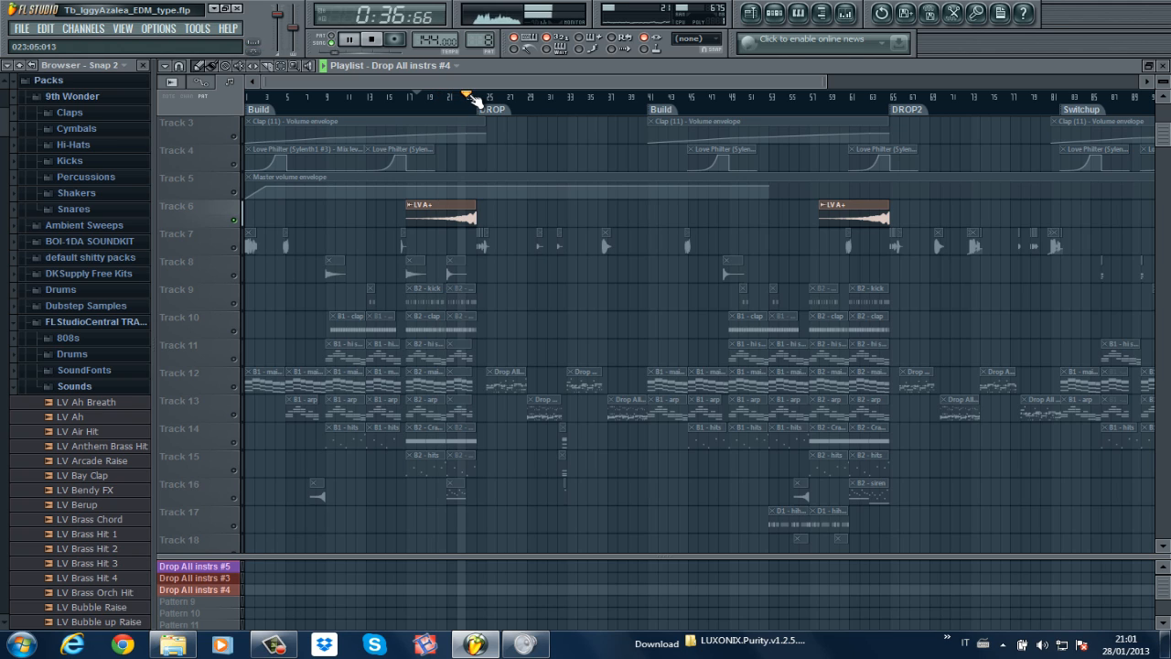
pyautogui.press('space')
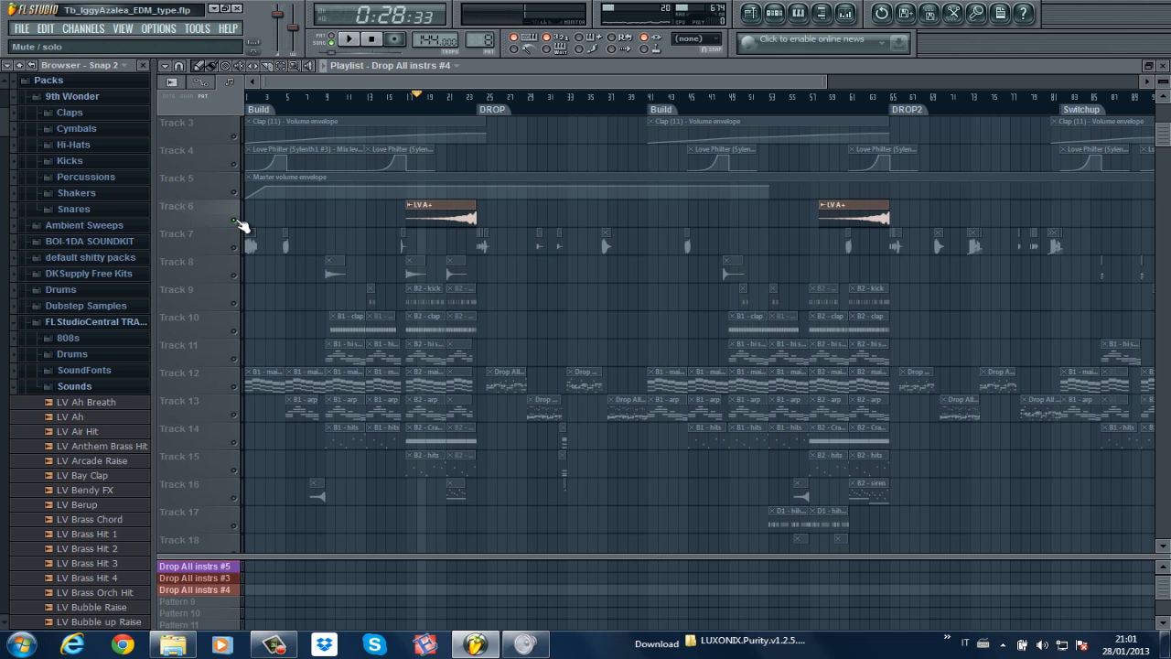
pyautogui.rightClick(236, 222)
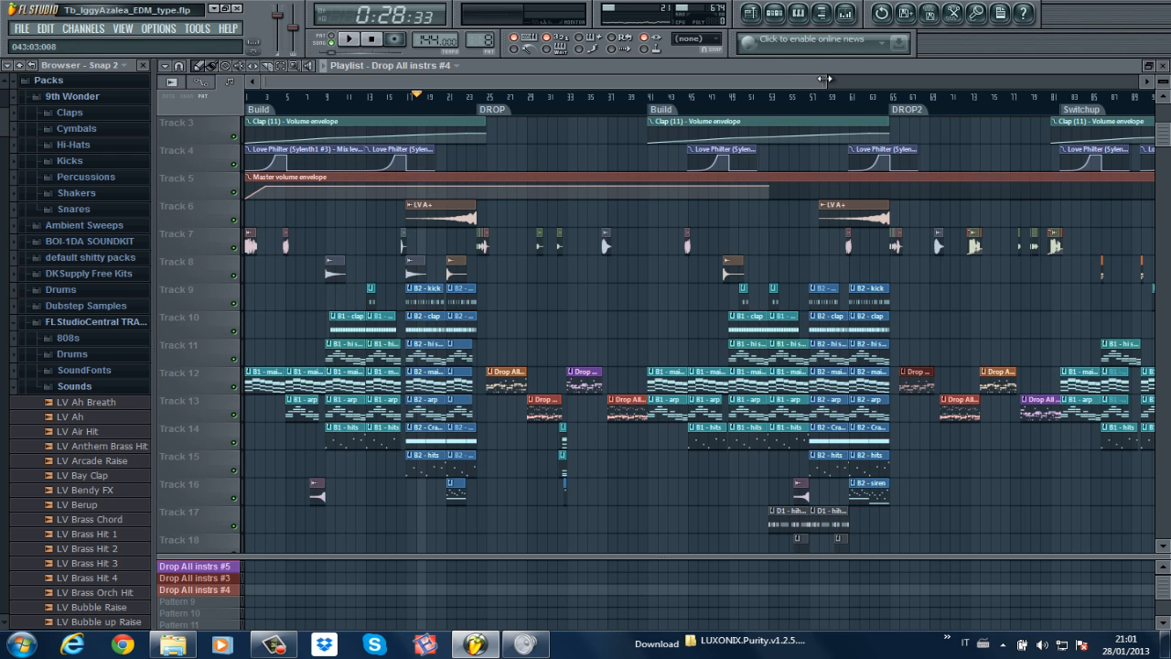
# Step: Play the full song from the start with all tracks, following the first Build section's clips in an enlarged playlist view
pyautogui.moveTo(826, 80); pyautogui.dragTo(1046, 82)
pyautogui.click(372, 39)
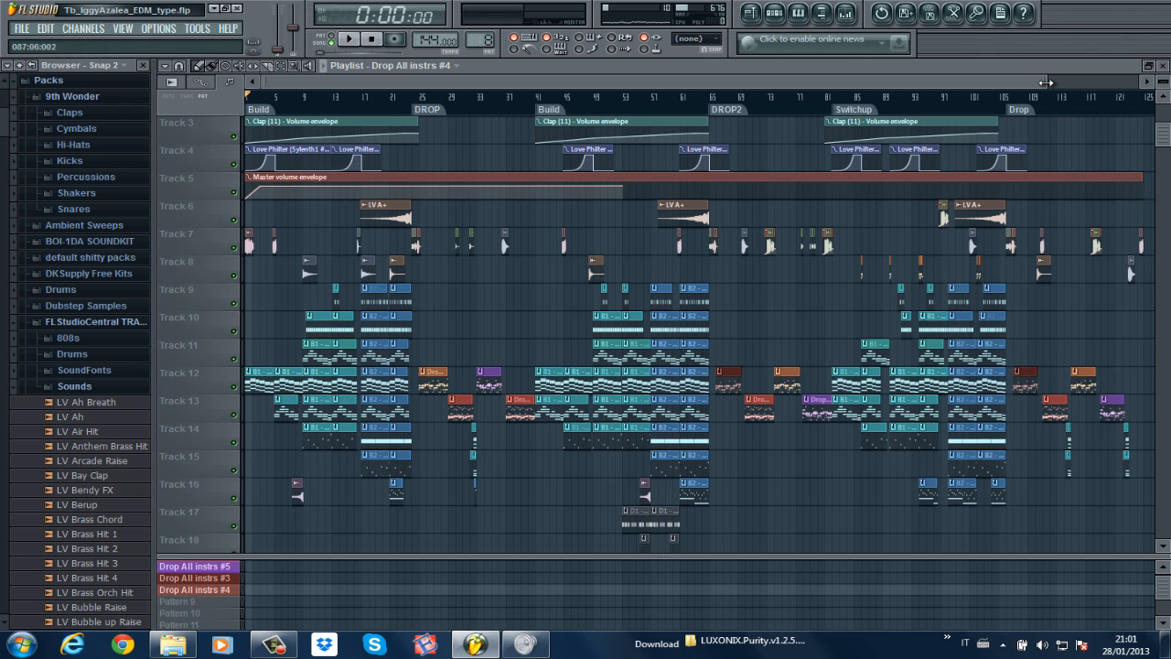
pyautogui.moveTo(1045, 82); pyautogui.dragTo(1055, 81)
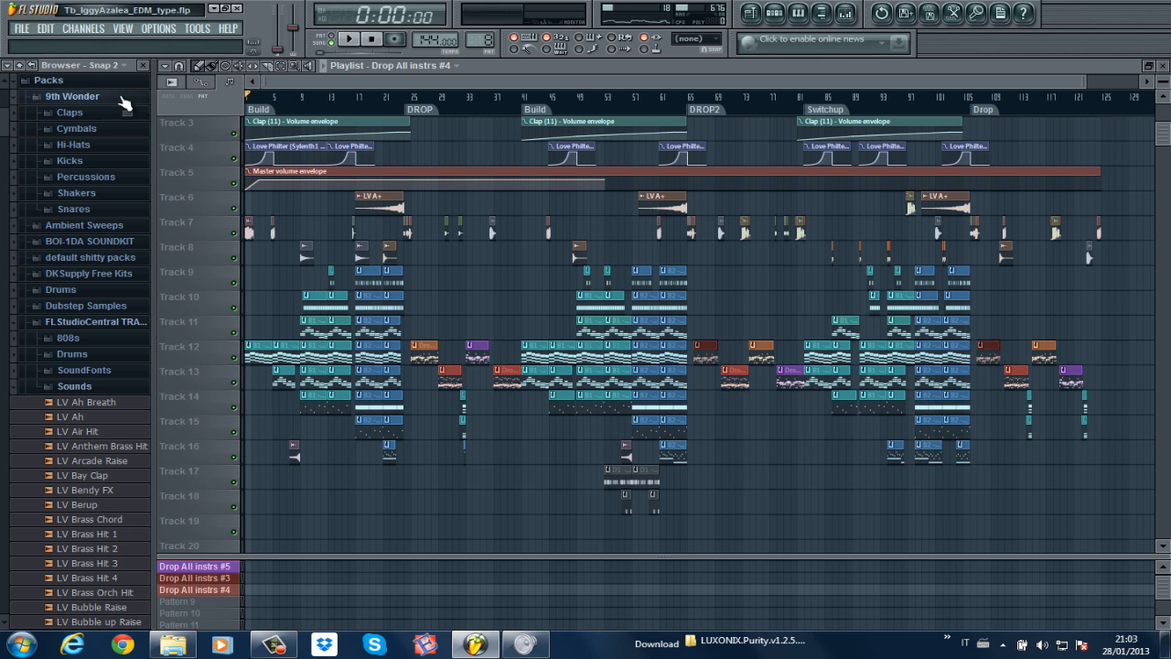
pyautogui.press('space')
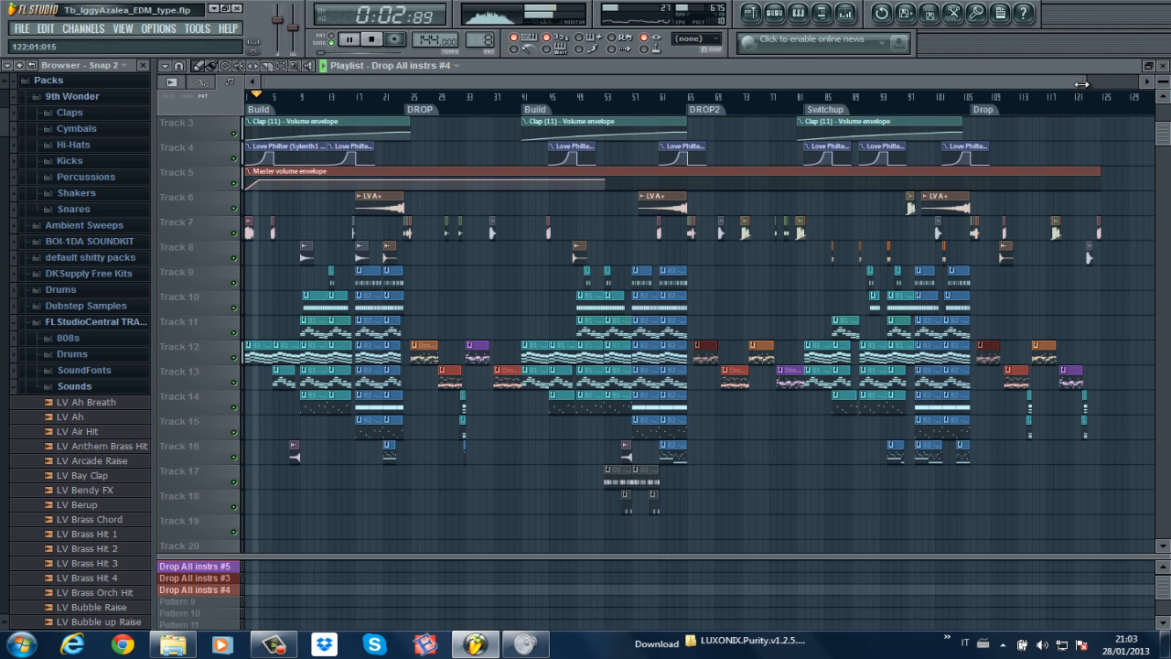
pyautogui.moveTo(1082, 83); pyautogui.dragTo(450, 80)
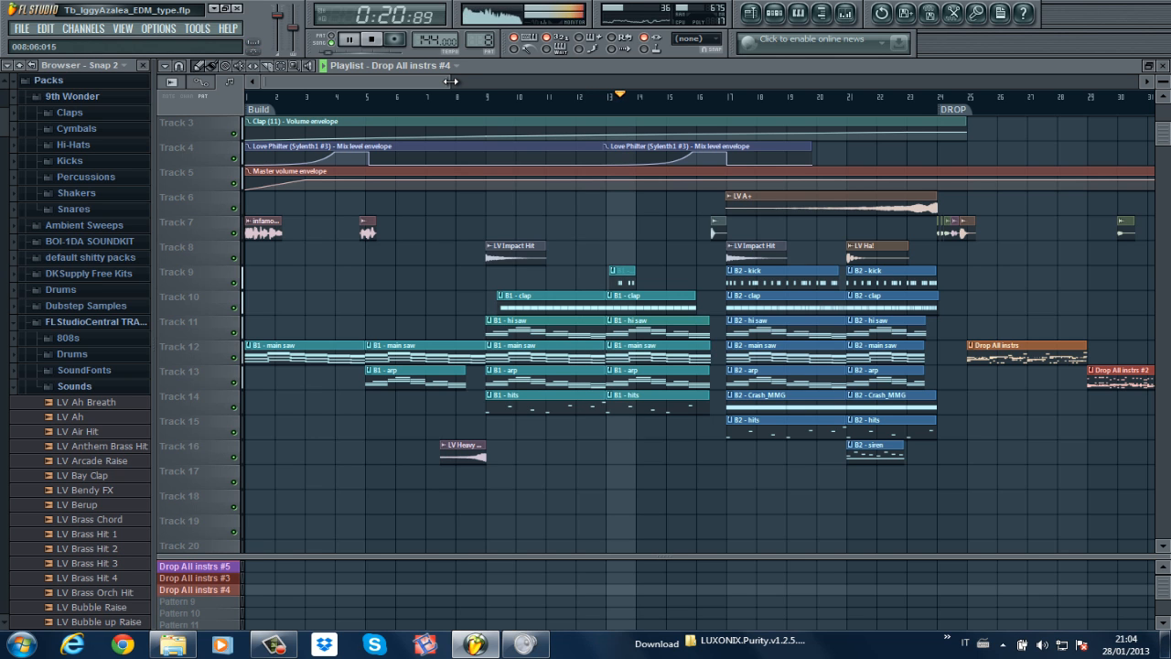
pyautogui.moveTo(451, 81); pyautogui.dragTo(572, 80)
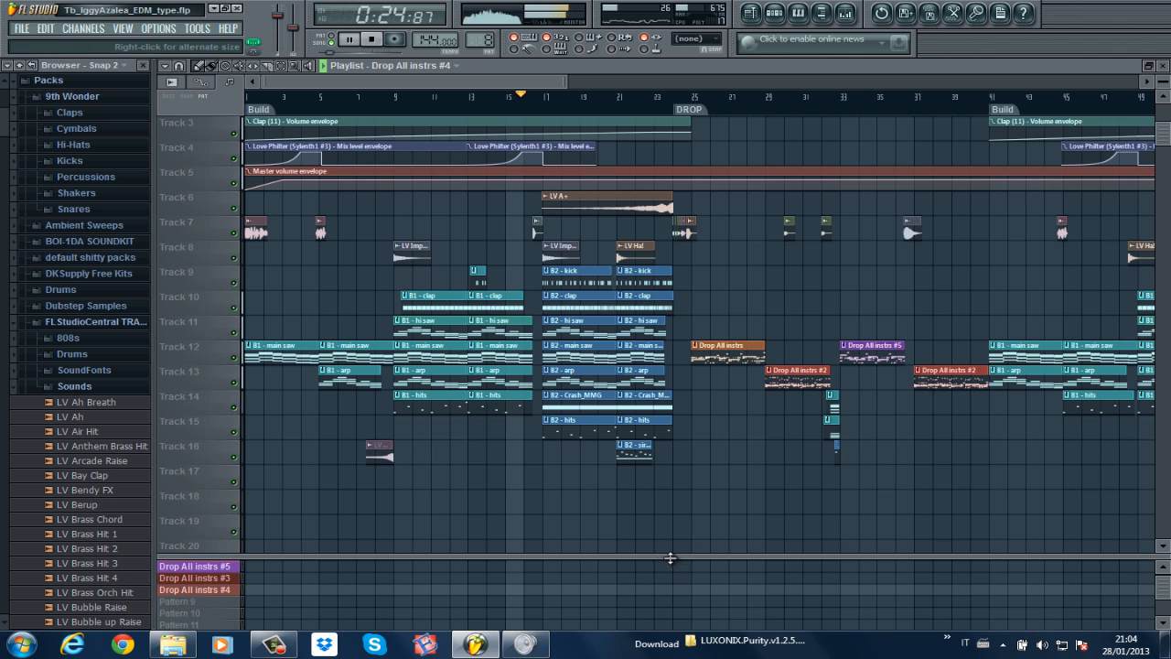
pyautogui.moveTo(670, 556); pyautogui.dragTo(671, 626)
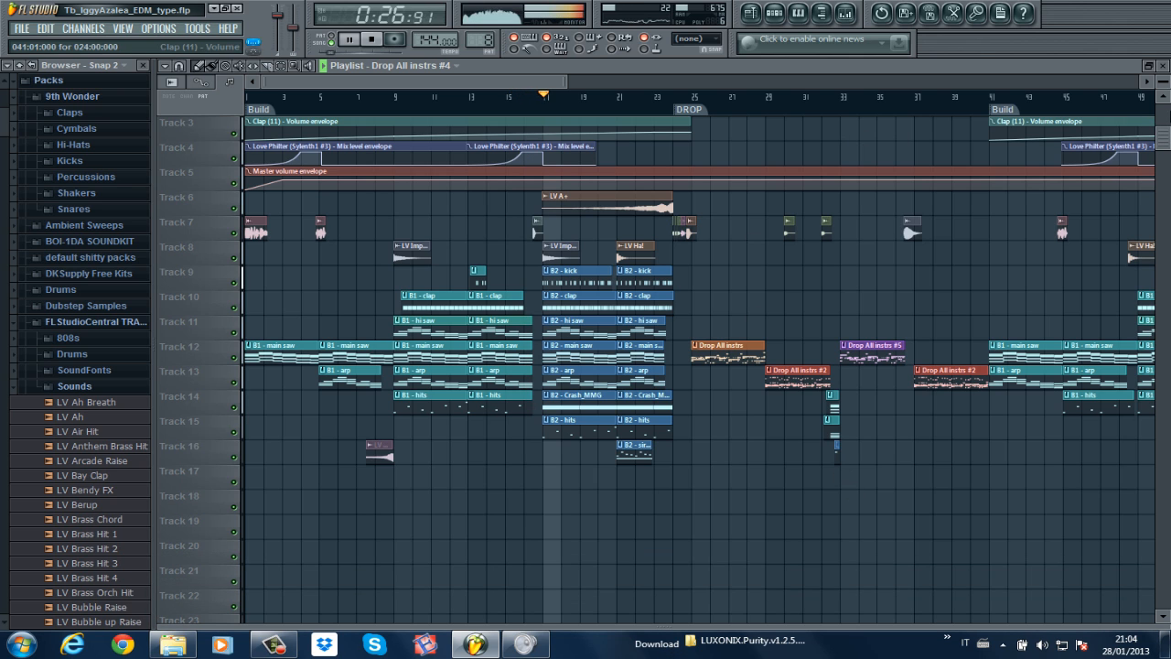
pyautogui.moveTo(1163, 81); pyautogui.dragTo(1163, 102)
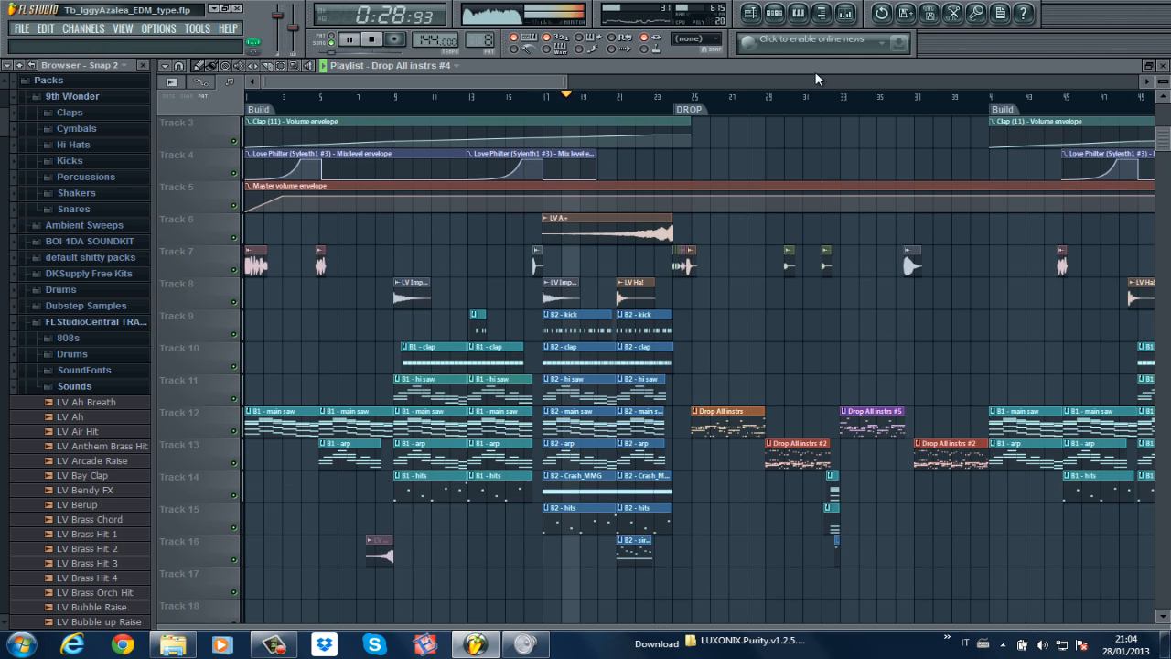
# Step: Follow the song playback through the first DROP and the second Build section in the playlist
pyautogui.moveTo(562, 76); pyautogui.dragTo(509, 75)
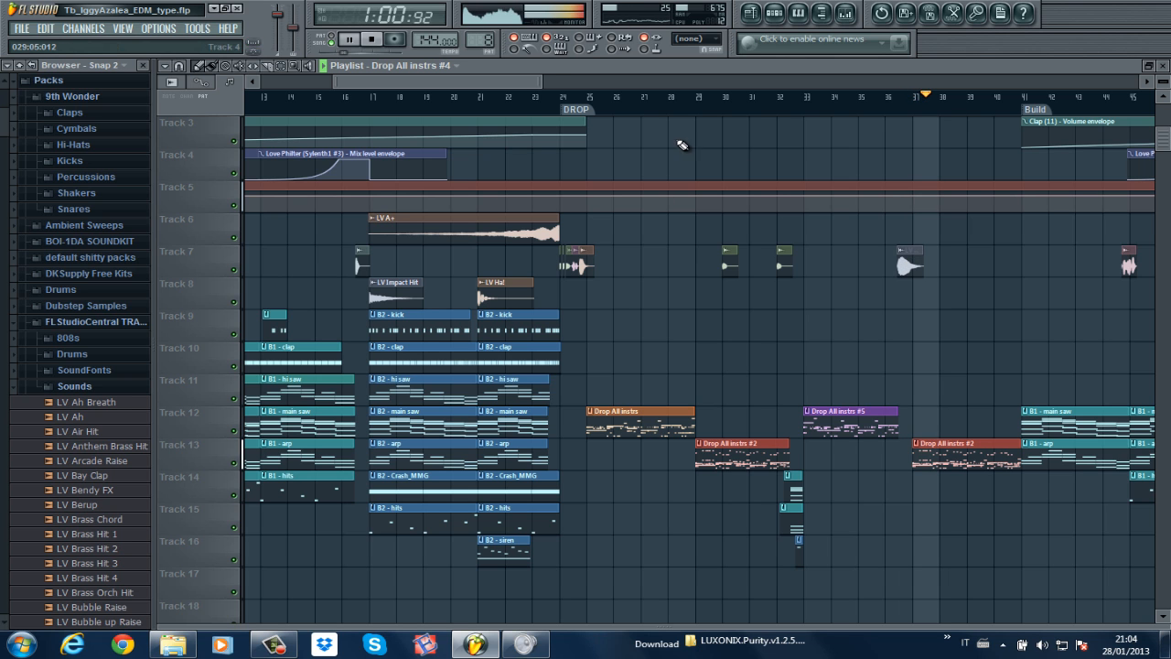
pyautogui.moveTo(527, 82); pyautogui.dragTo(613, 81)
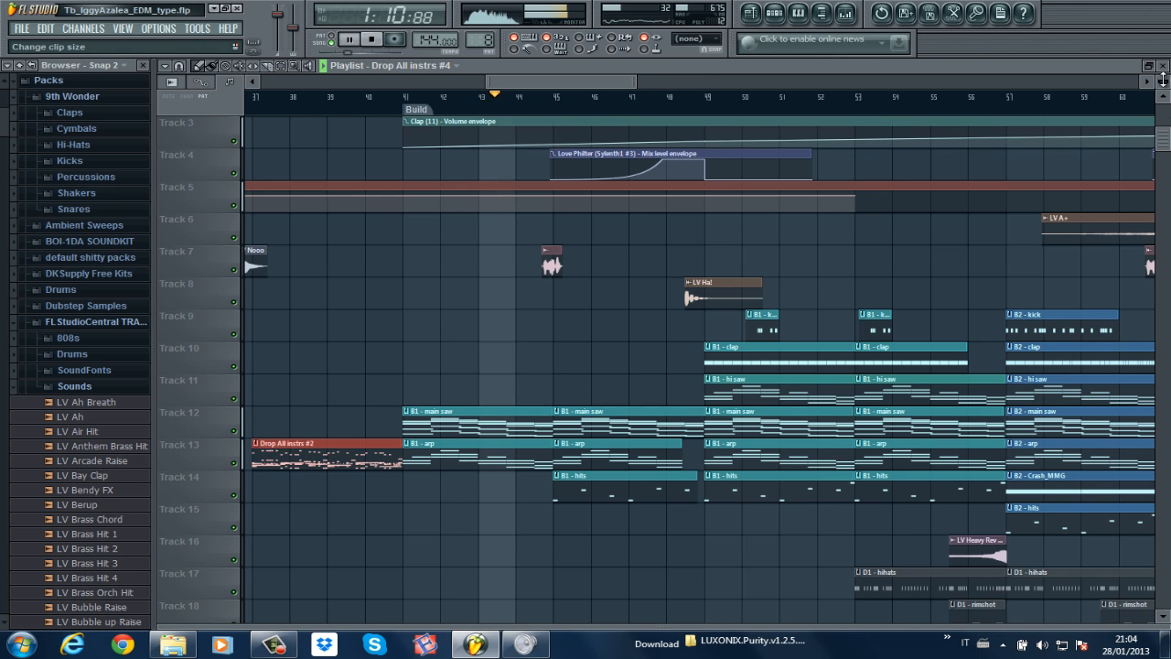
pyautogui.moveTo(1164, 81); pyautogui.dragTo(1164, 75)
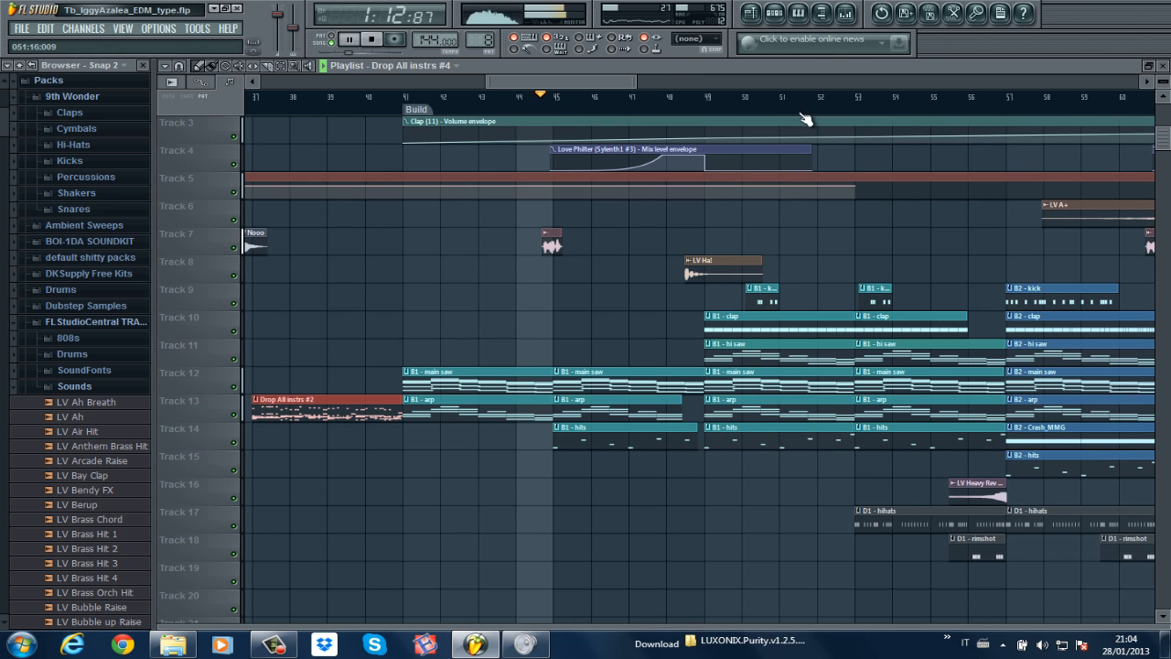
pyautogui.moveTo(624, 83); pyautogui.dragTo(658, 80)
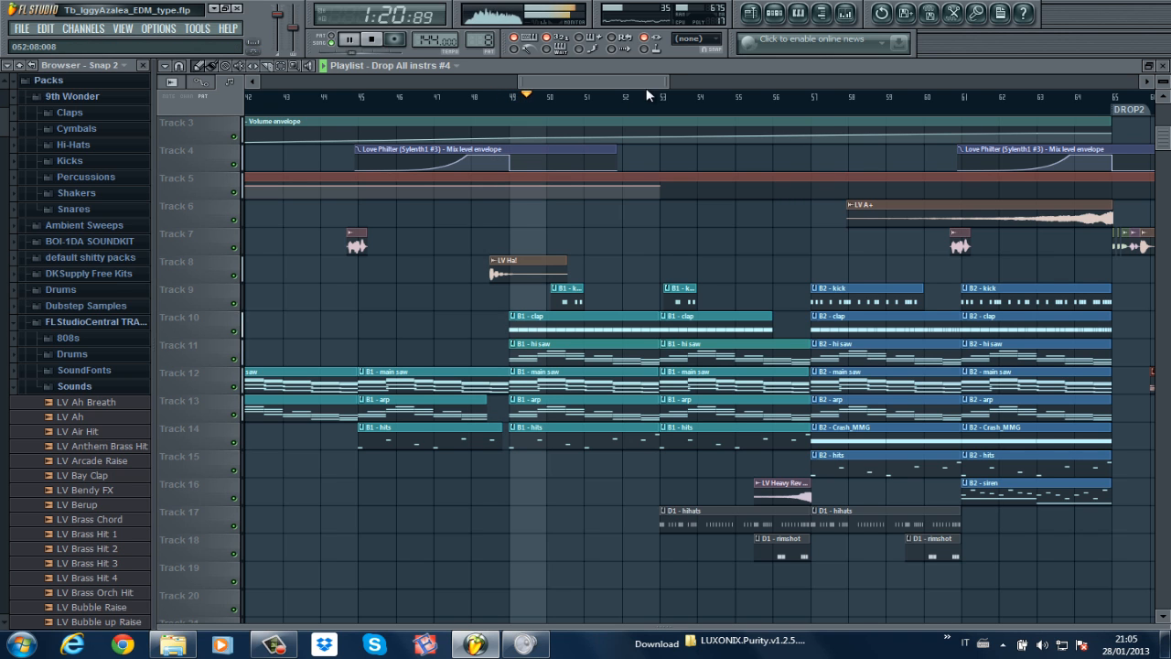
pyautogui.moveTo(669, 82); pyautogui.dragTo(770, 84)
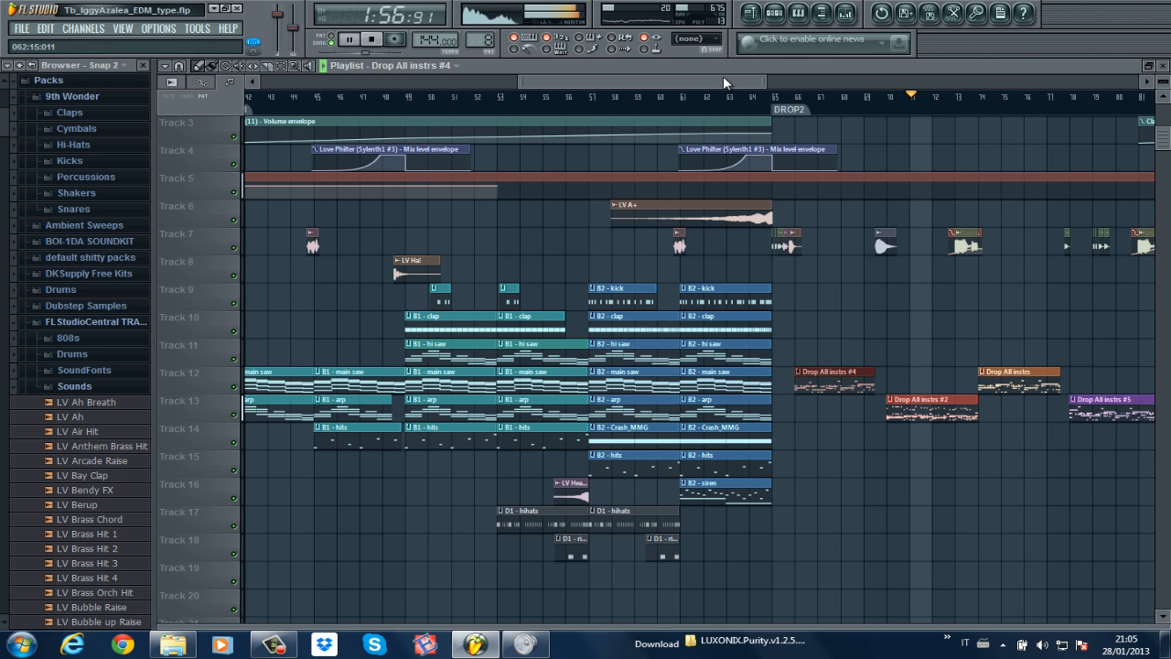
# Step: Follow the song playback through the DROP2 and Switchup sections in the playlist
pyautogui.moveTo(723, 76); pyautogui.dragTo(825, 72)
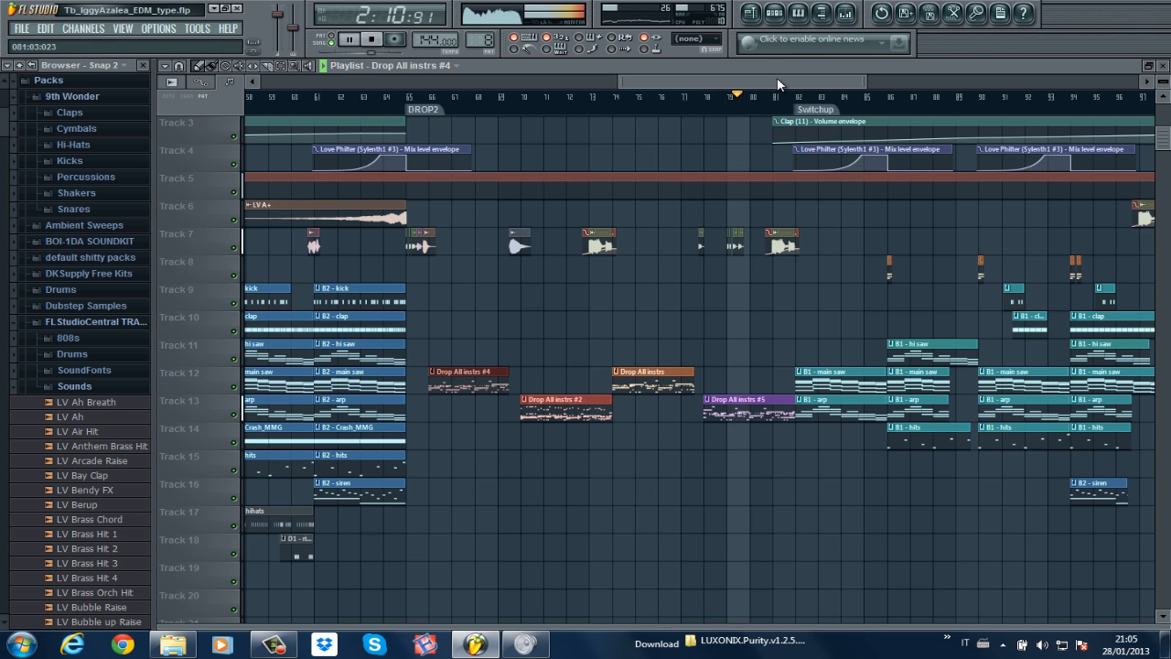
pyautogui.moveTo(777, 77); pyautogui.dragTo(810, 80)
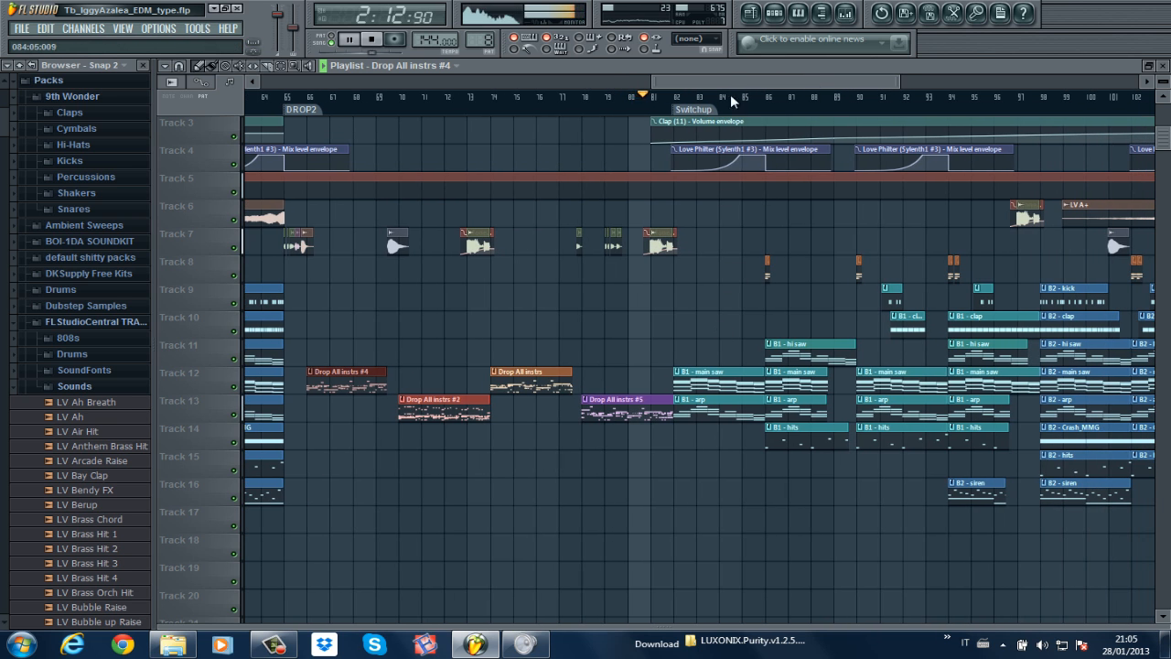
pyautogui.moveTo(715, 82)
pyautogui.mouseDown()
pyautogui.moveTo(746, 80)
pyautogui.moveTo(727, 85)
pyautogui.mouseUp()
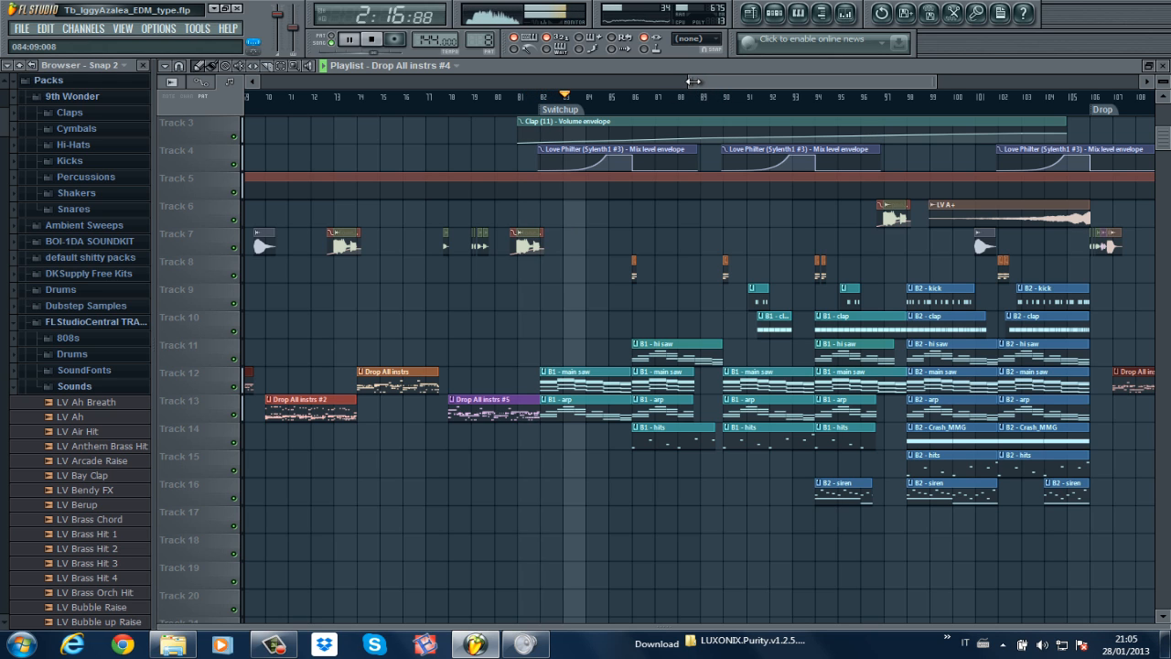
pyautogui.moveTo(687, 80); pyautogui.dragTo(733, 85)
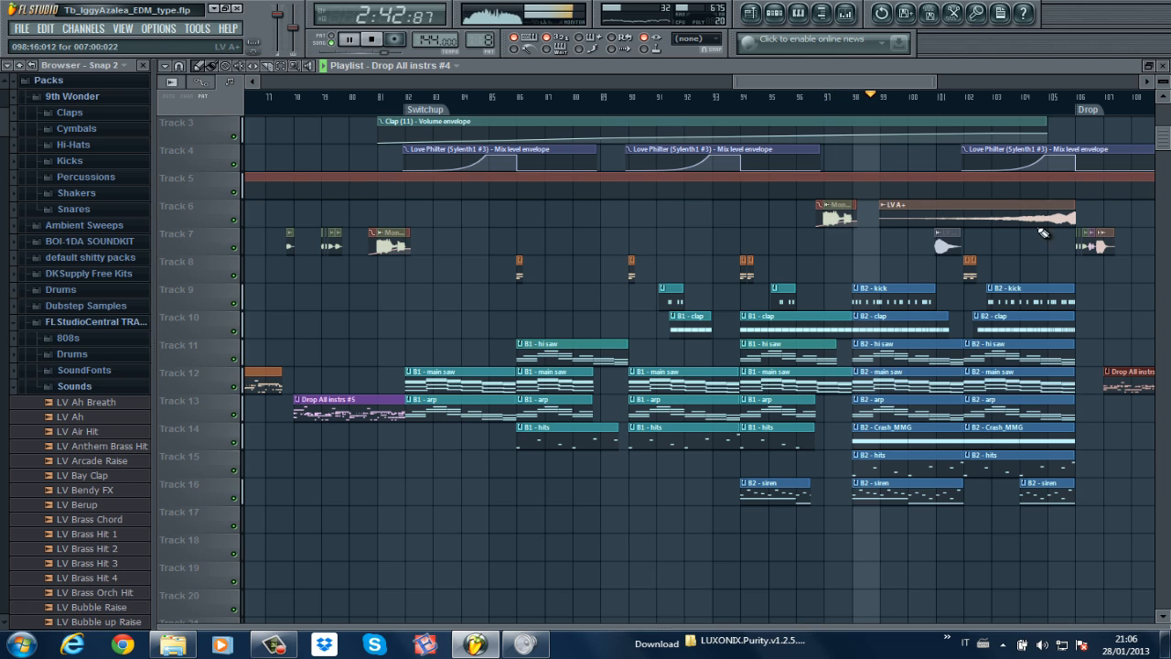
# Step: Move the final Drop marker to bar 107 and play the song through its last section before stopping playback
pyautogui.moveTo(847, 79); pyautogui.dragTo(963, 87)
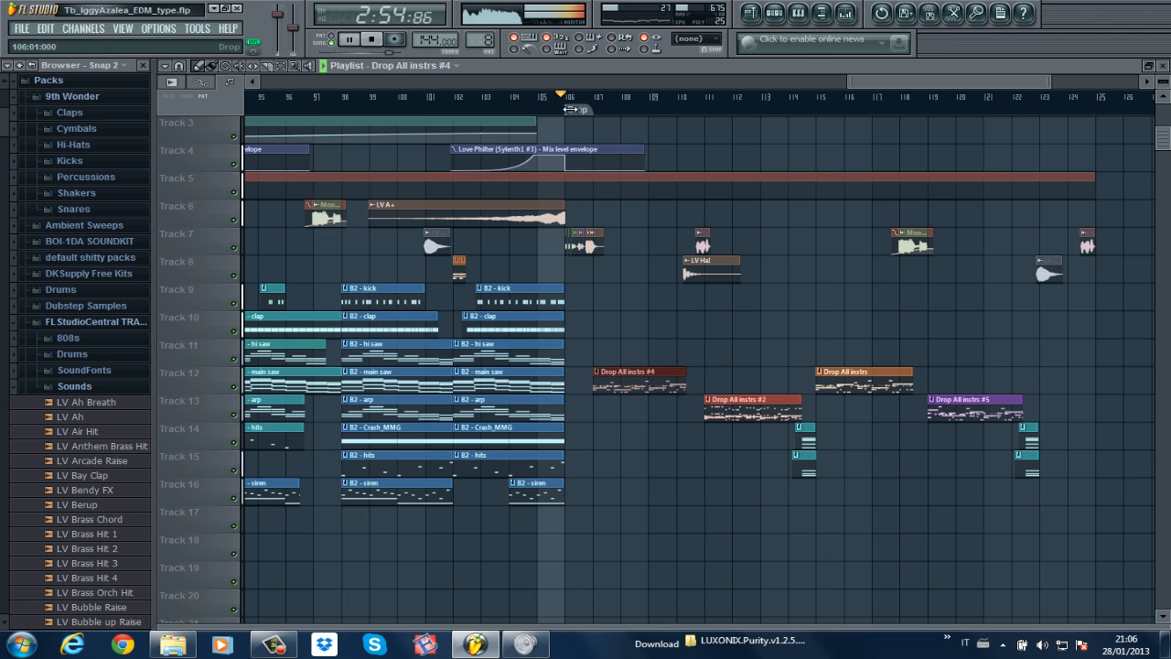
pyautogui.moveTo(570, 109); pyautogui.dragTo(594, 110)
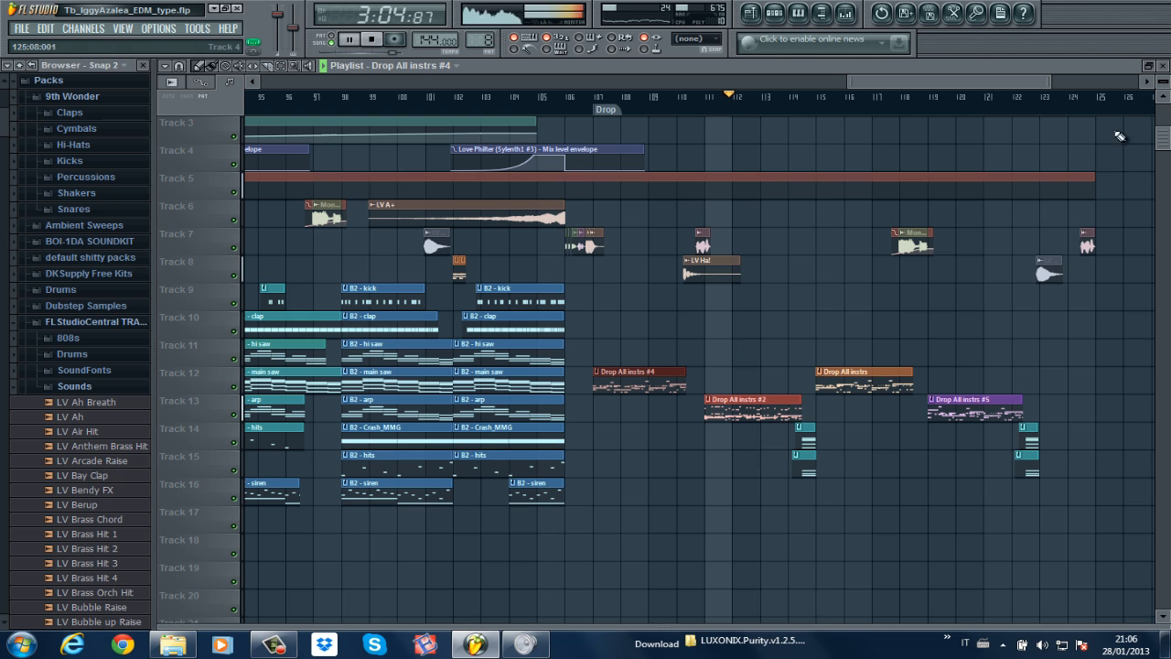
pyautogui.moveTo(1048, 80); pyautogui.dragTo(1093, 80)
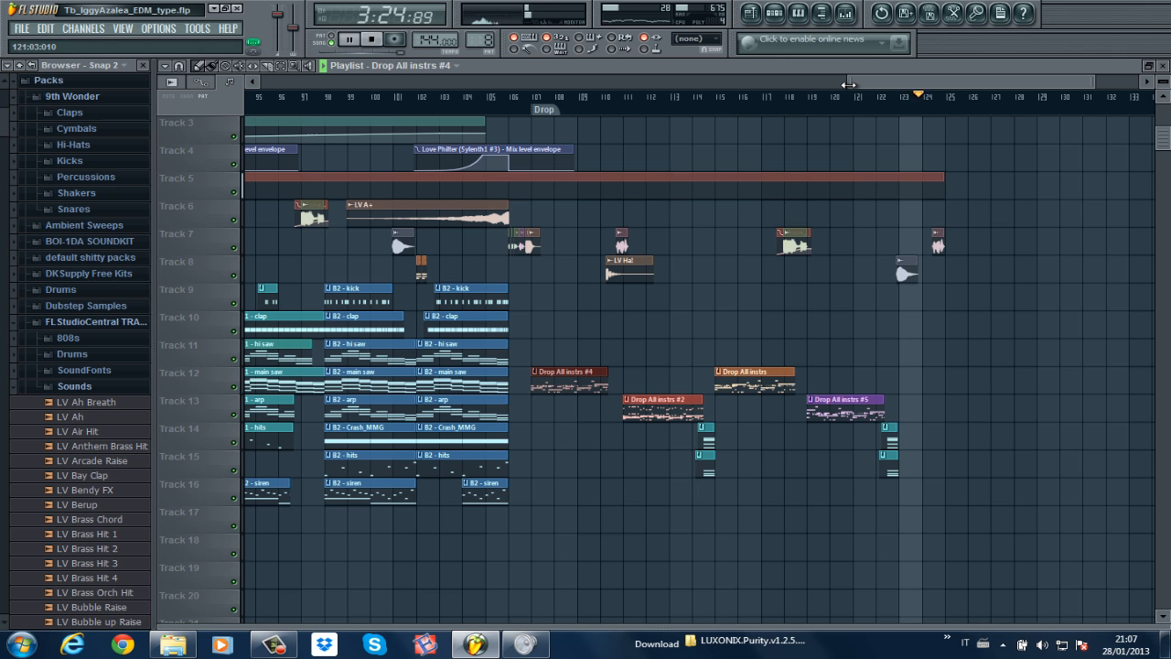
pyautogui.press('space')
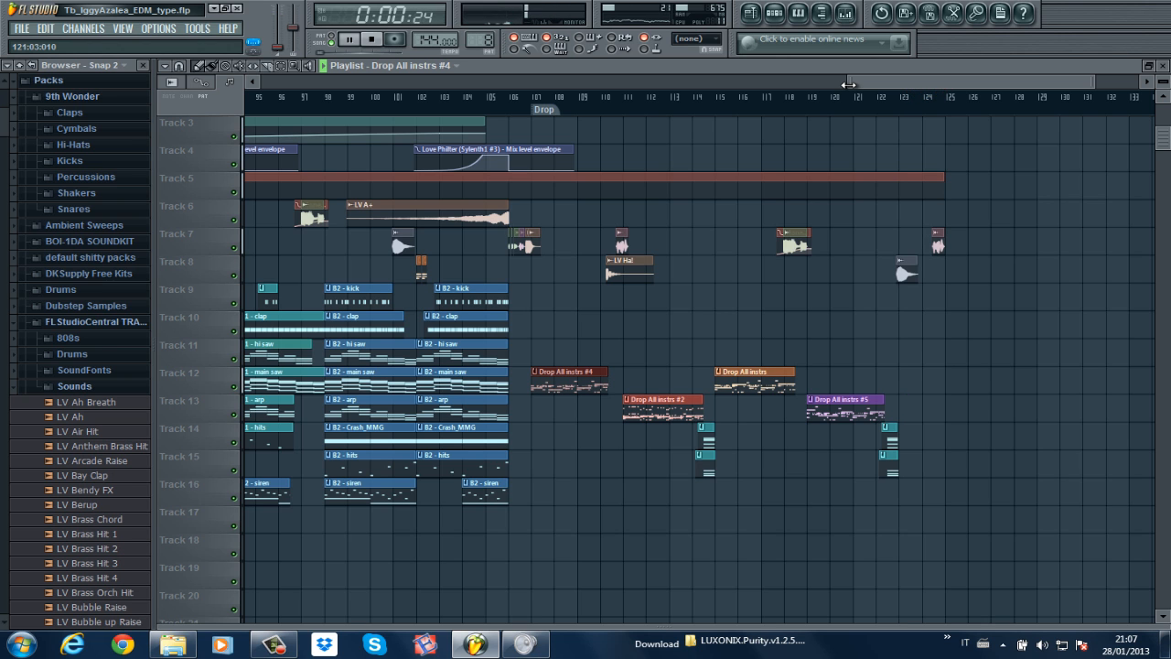
# Step: View the whole song arrangement at once and close the playlist
pyautogui.moveTo(849, 85); pyautogui.dragTo(169, 105)
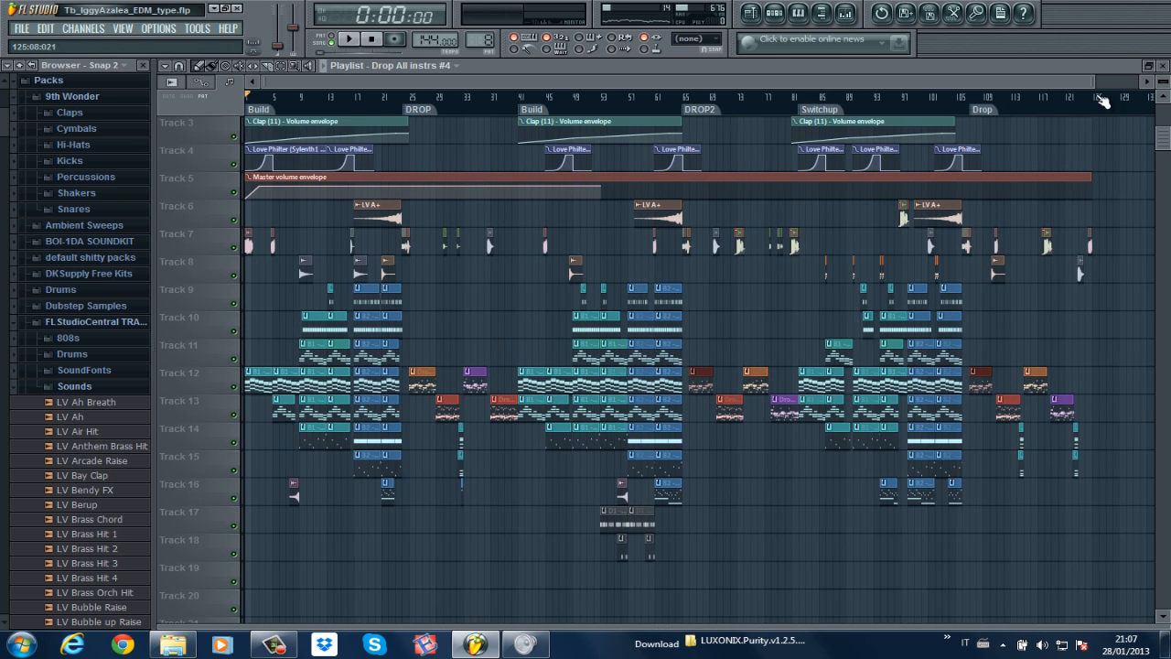
pyautogui.moveTo(1079, 83); pyautogui.dragTo(1166, 81)
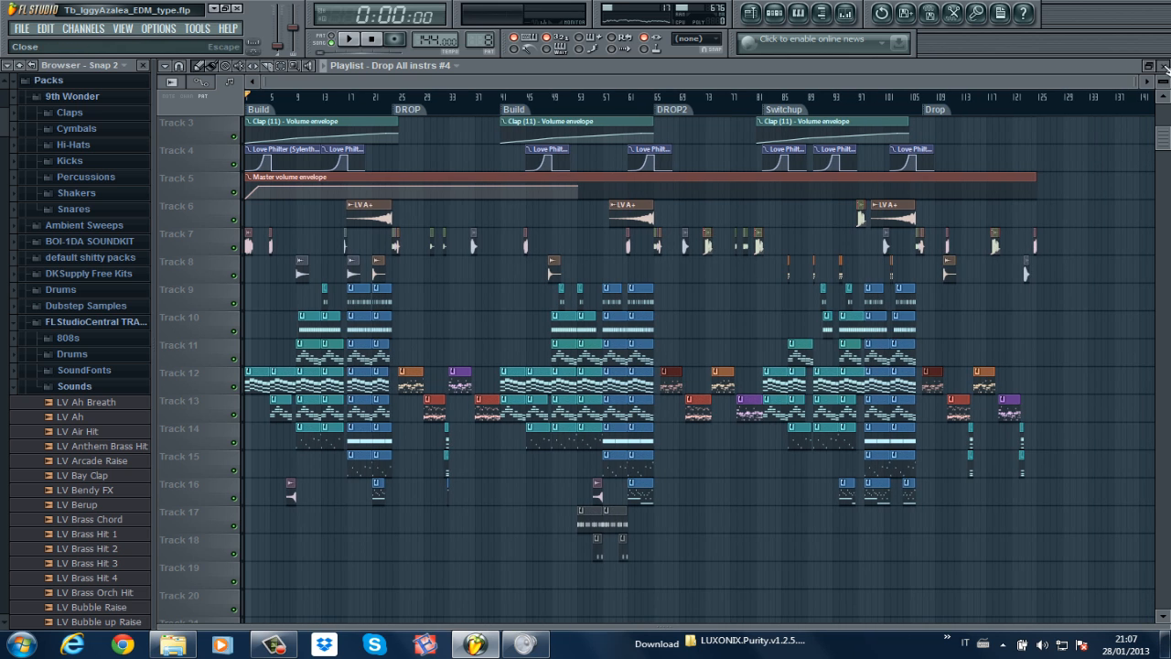
pyautogui.click(1164, 67)
# Step: Solo the 808 channel of the Drop All instrs #4 pattern and open its notes in the piano roll
pyautogui.moveTo(702, 96); pyautogui.dragTo(678, 84)
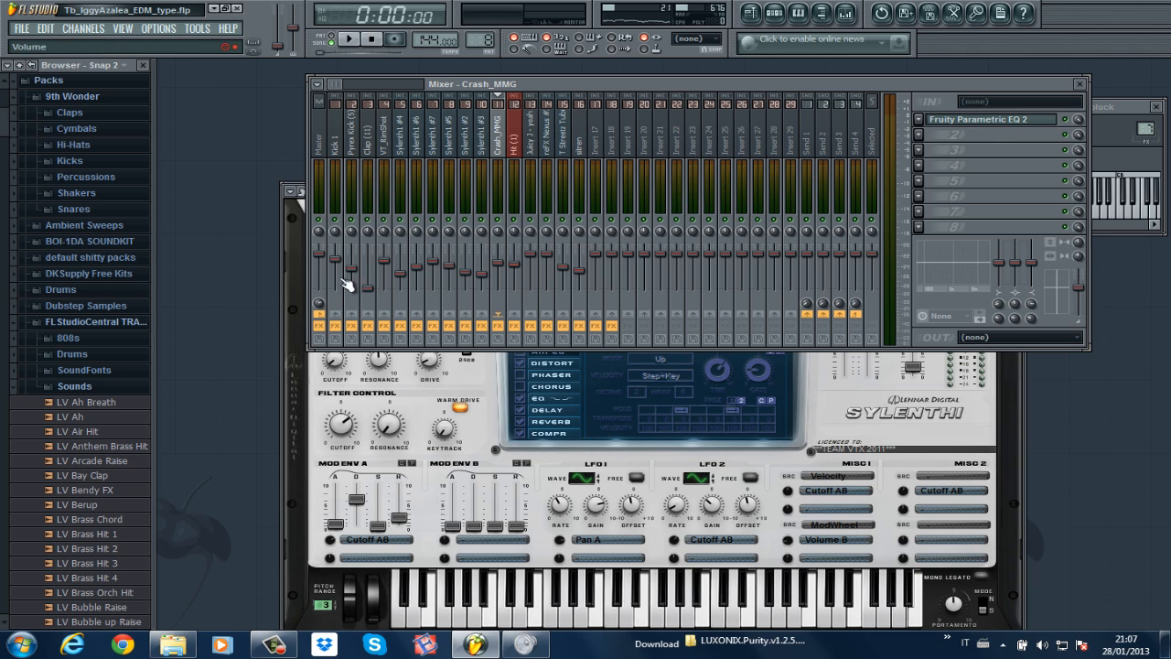
pyautogui.click(774, 15)
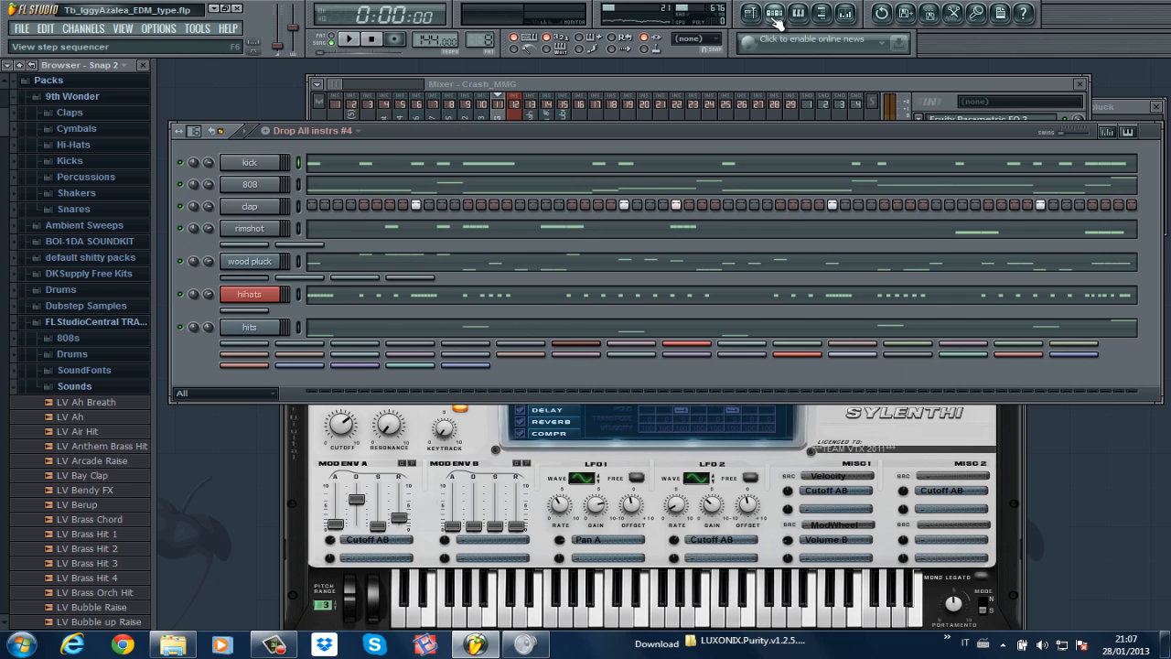
pyautogui.click(751, 15)
pyautogui.rightClick(180, 185)
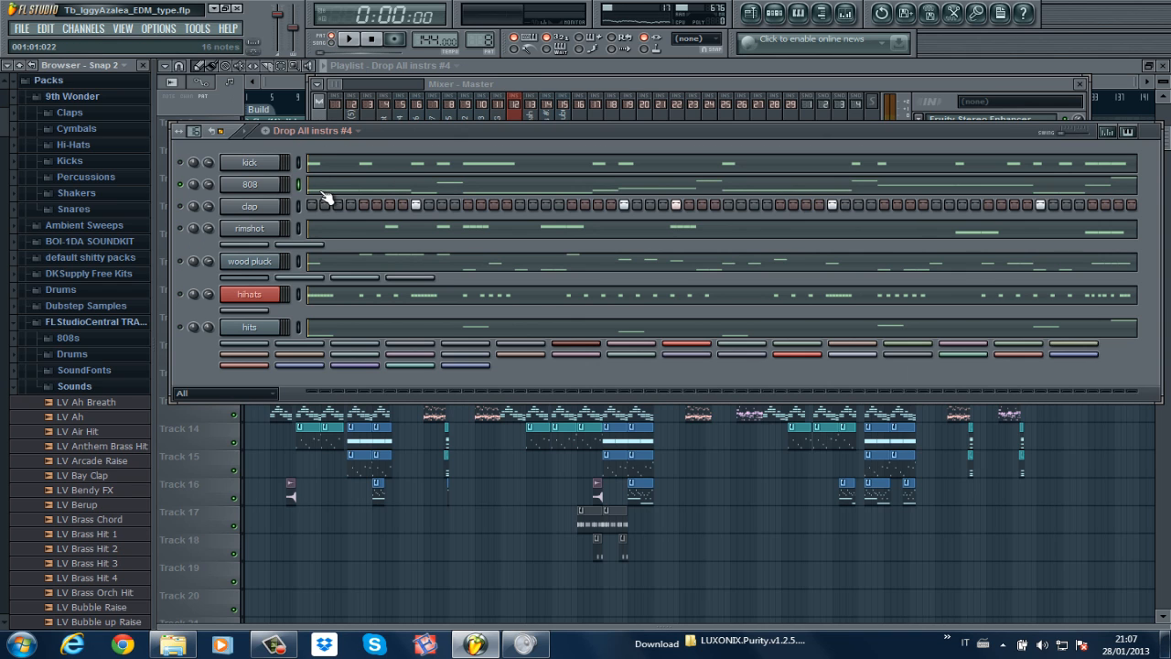
pyautogui.click(322, 192)
pyautogui.moveTo(558, 82); pyautogui.dragTo(707, 88)
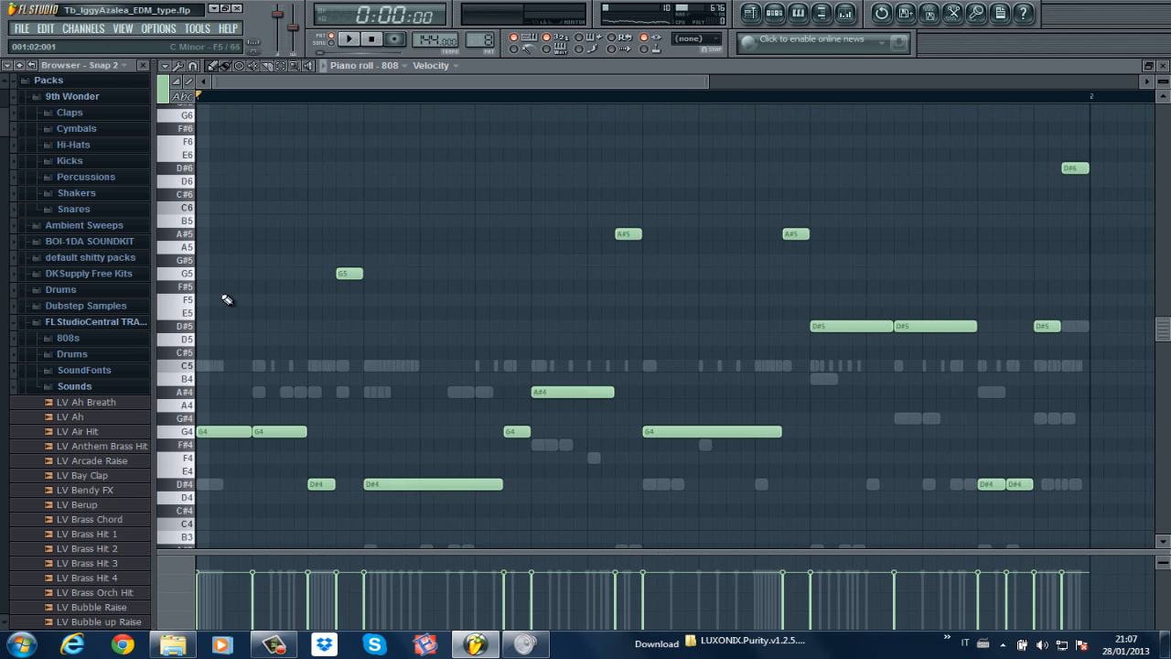
# Step: Play back the soloed 808 line twice while following its notes, and close the piano roll
pyautogui.press('space')
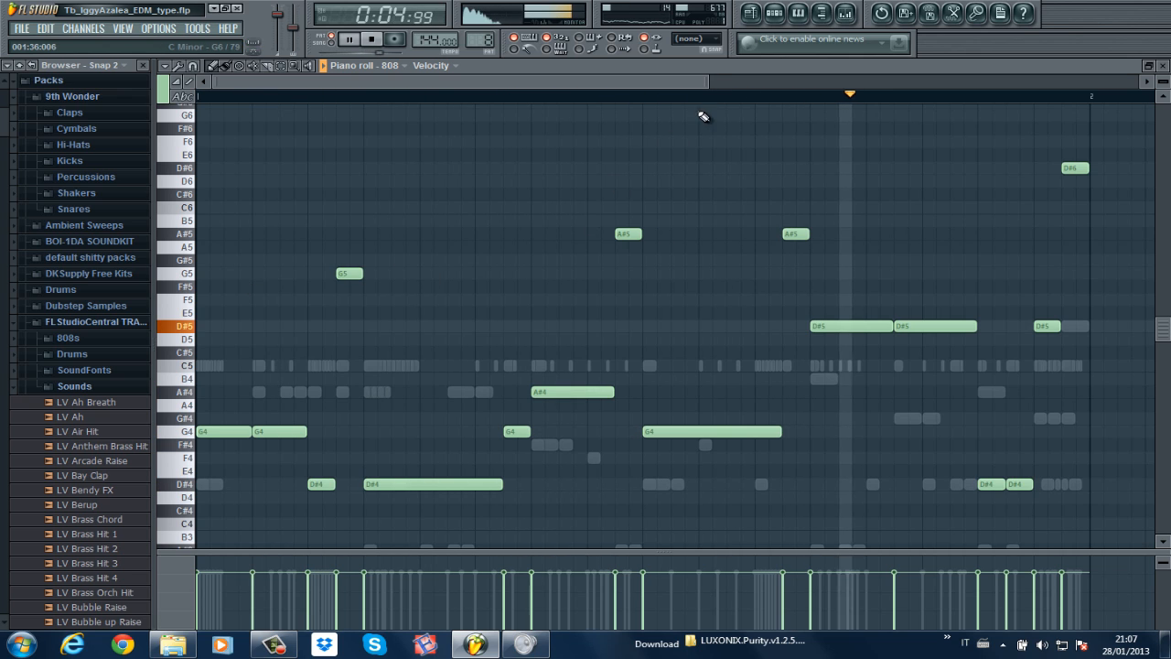
pyautogui.press('space')
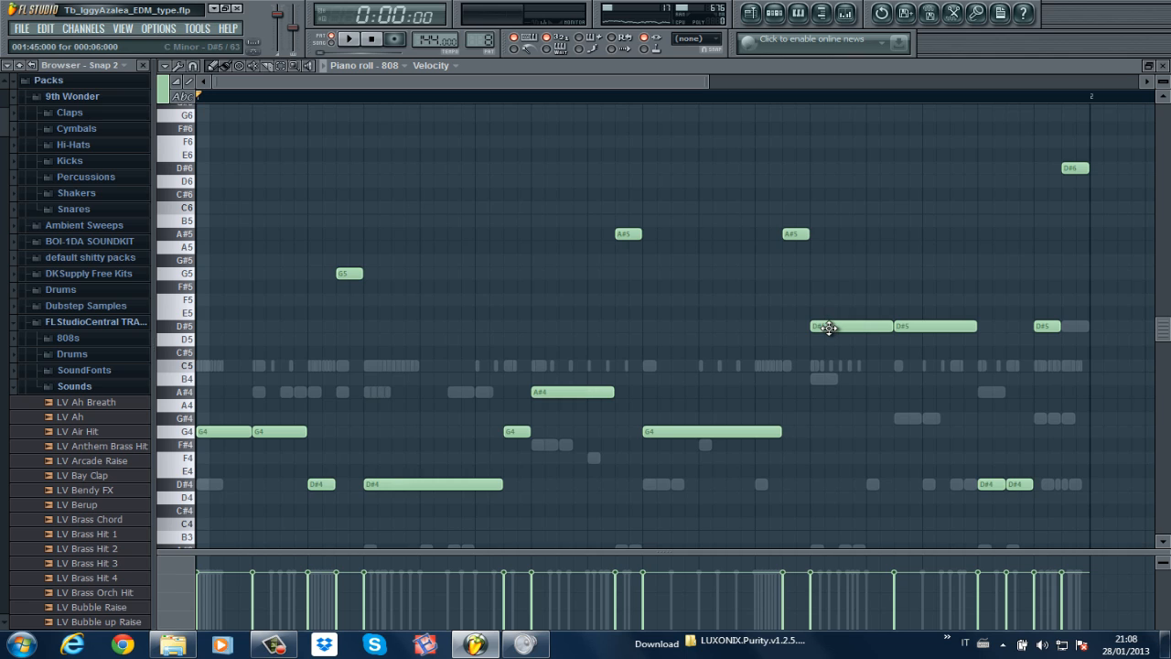
pyautogui.press('space')
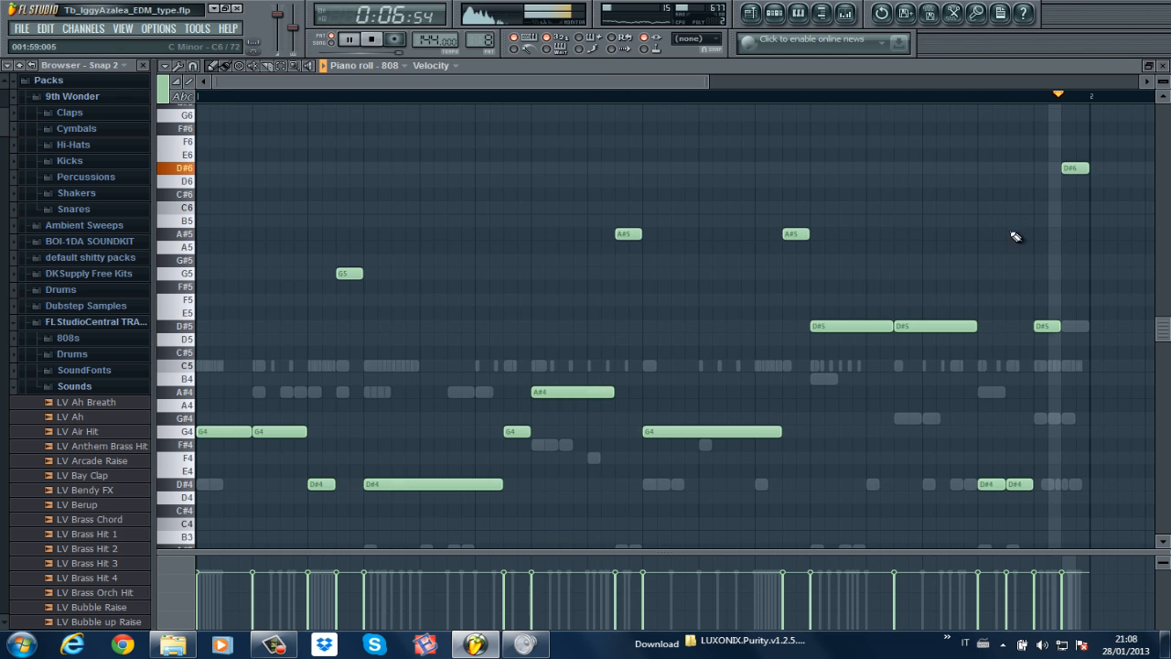
pyautogui.press('space')
pyautogui.click(1163, 66)
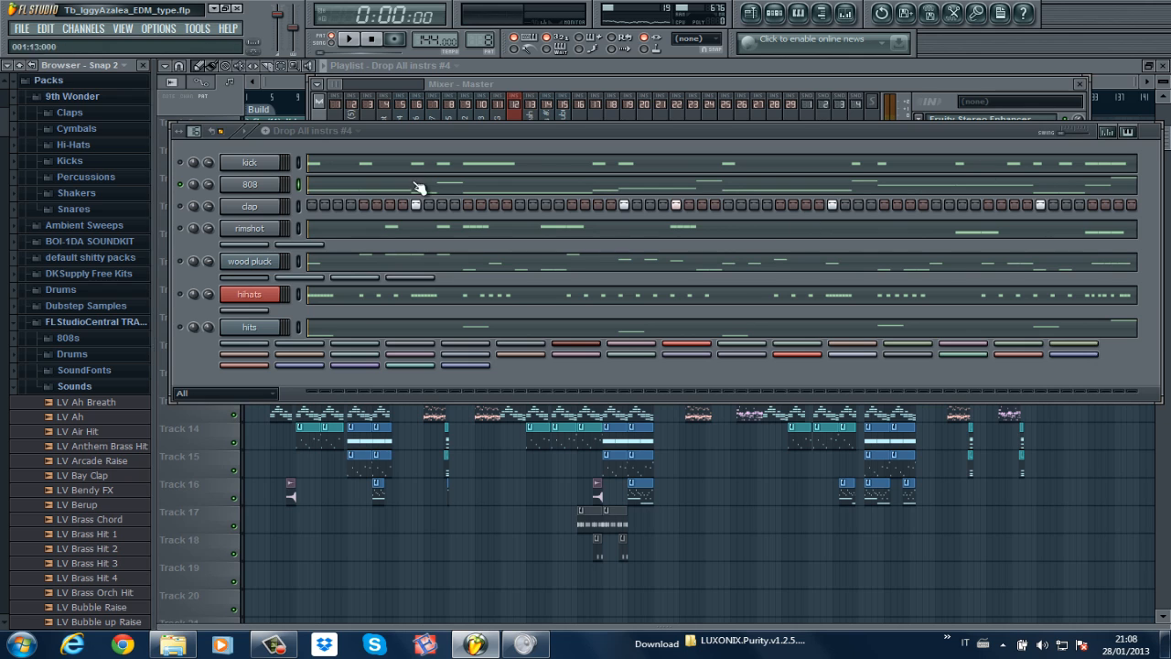
# Step: Bring the mixer forward, briefly play the soloed 808, select the Pyrex Kick (5) track and open its CamelCrusher effect
pyautogui.click(544, 82)
pyautogui.press('space')
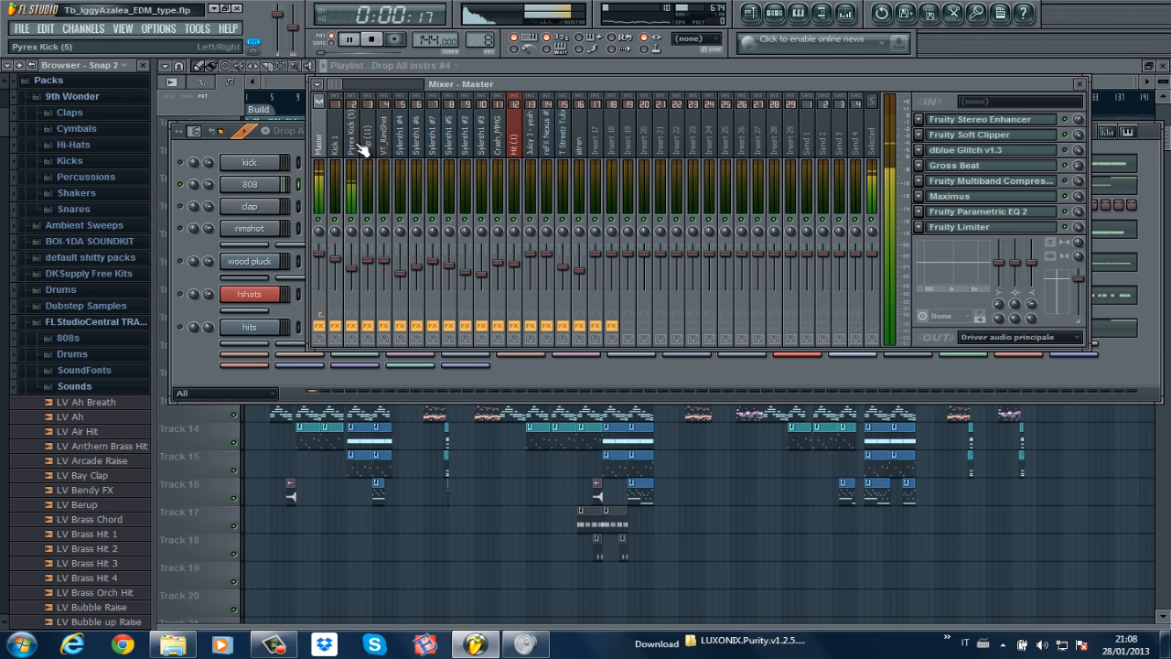
pyautogui.click(353, 146)
pyautogui.press('space')
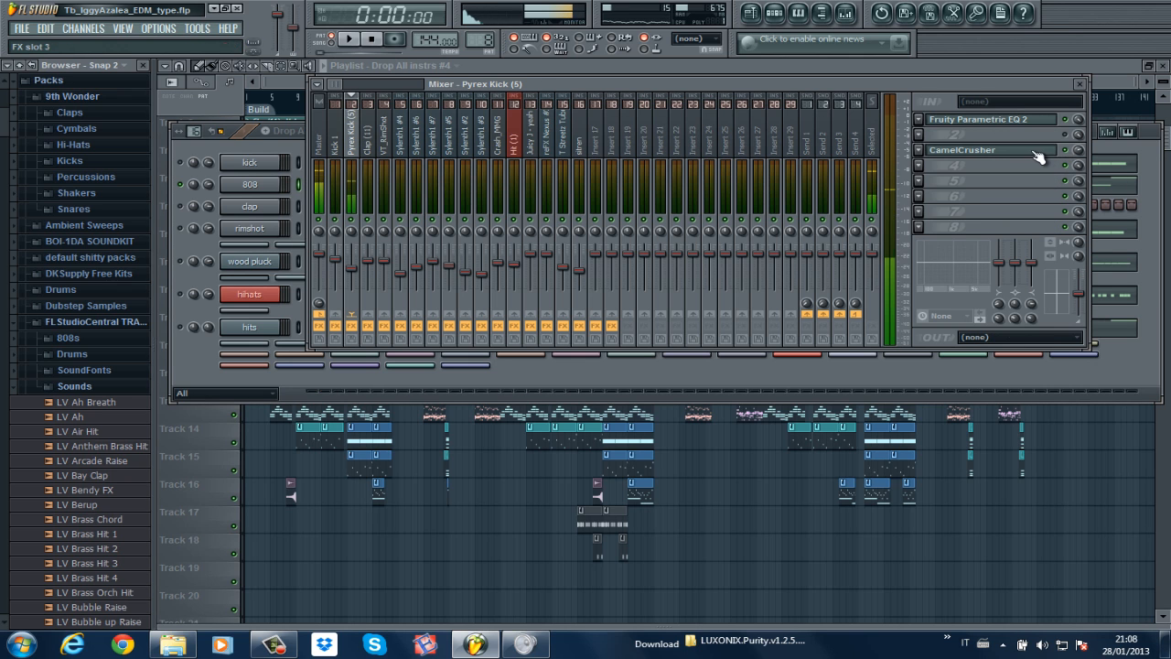
pyautogui.click(1045, 154)
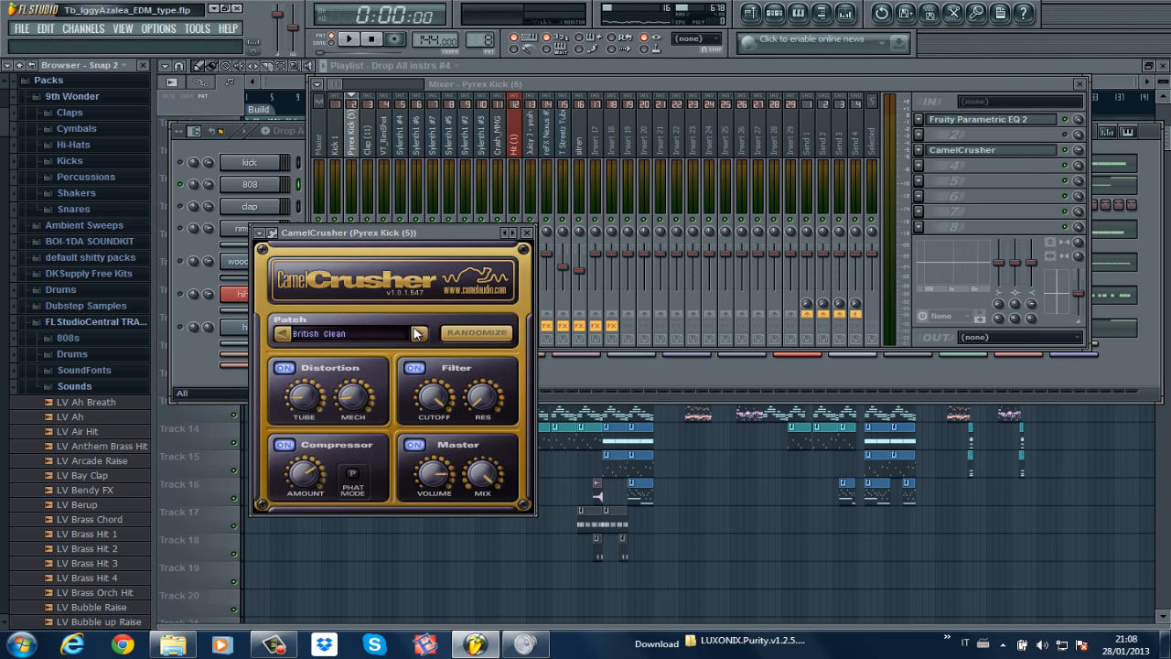
# Step: Open the Pyrex Kick (5) track's Fruity Parametric EQ 2, move its window clear of the mixer, and play the 808 through it twice
pyautogui.click(993, 120)
pyautogui.press('space')
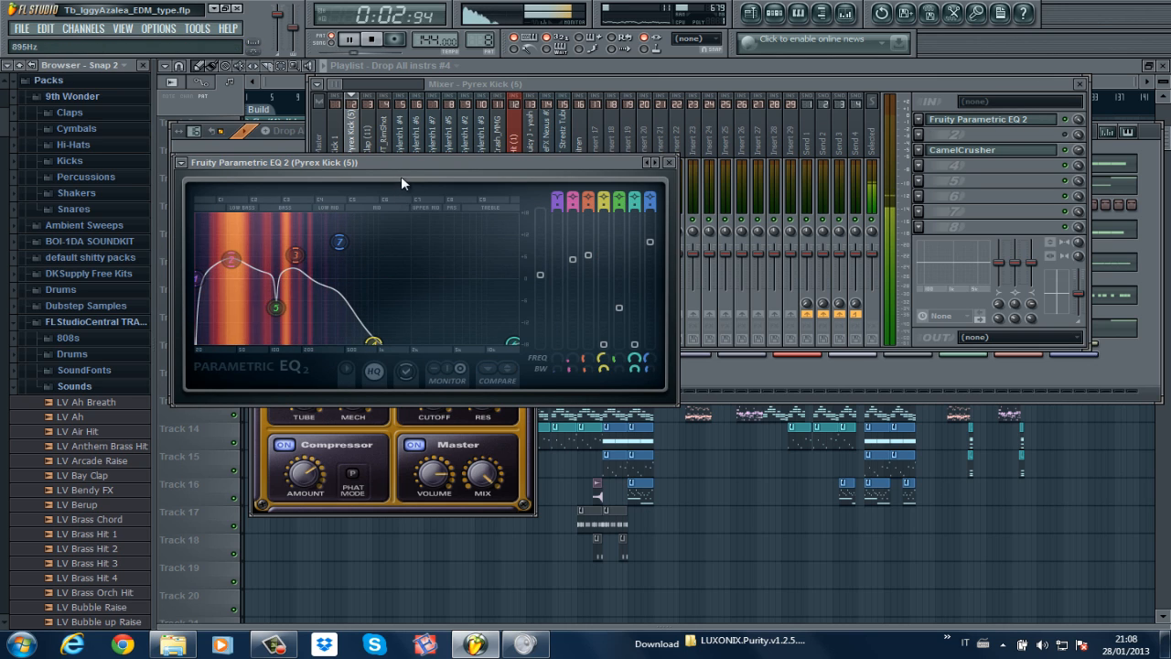
pyautogui.moveTo(400, 164); pyautogui.dragTo(776, 357)
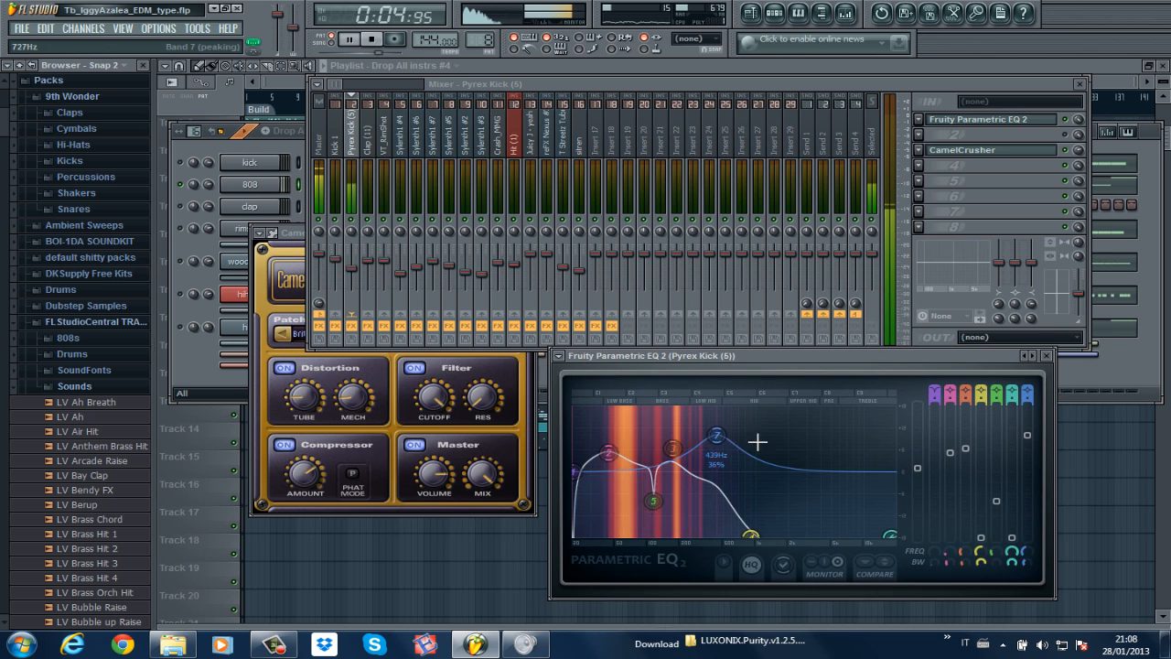
pyautogui.press('space')
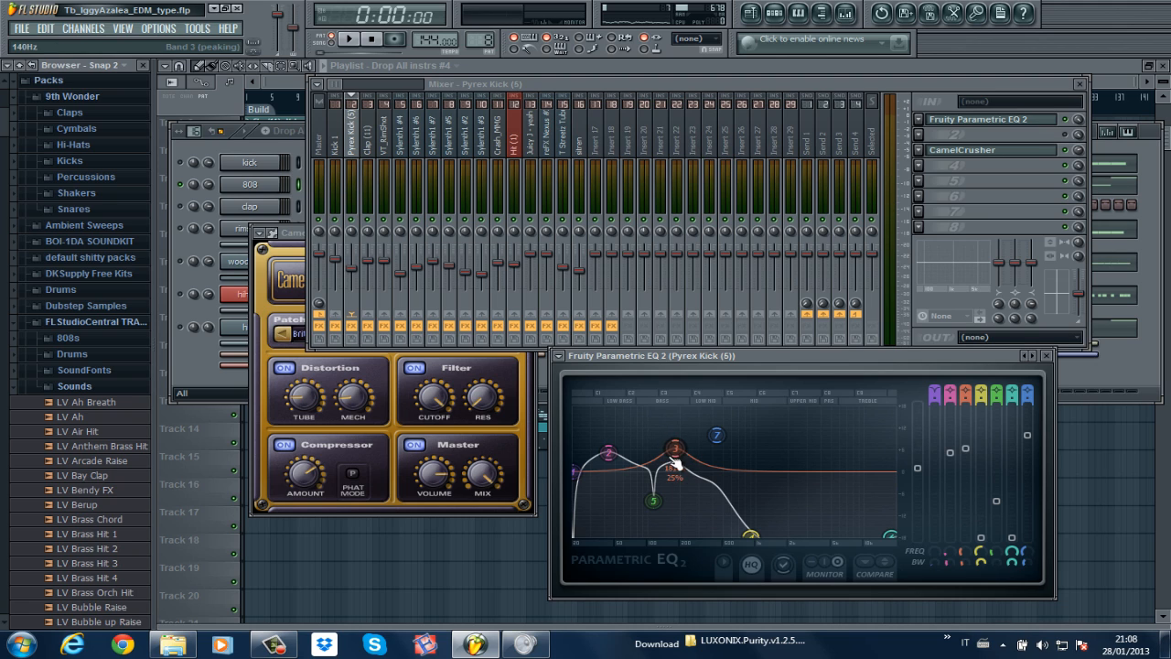
pyautogui.press('space')
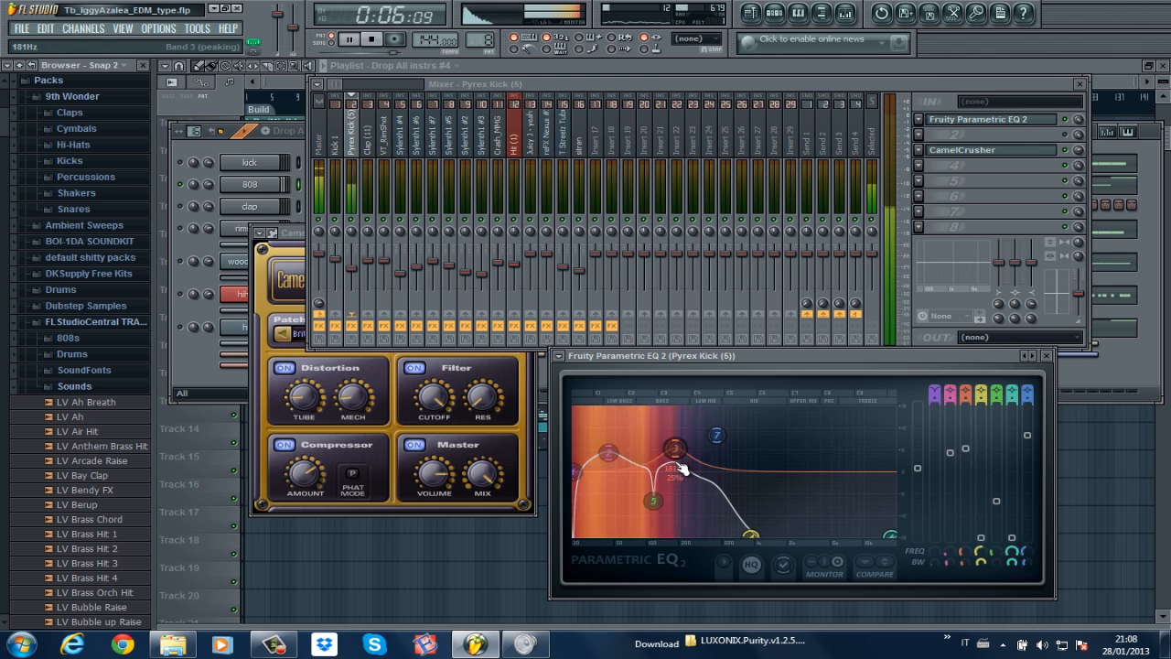
pyautogui.press('space')
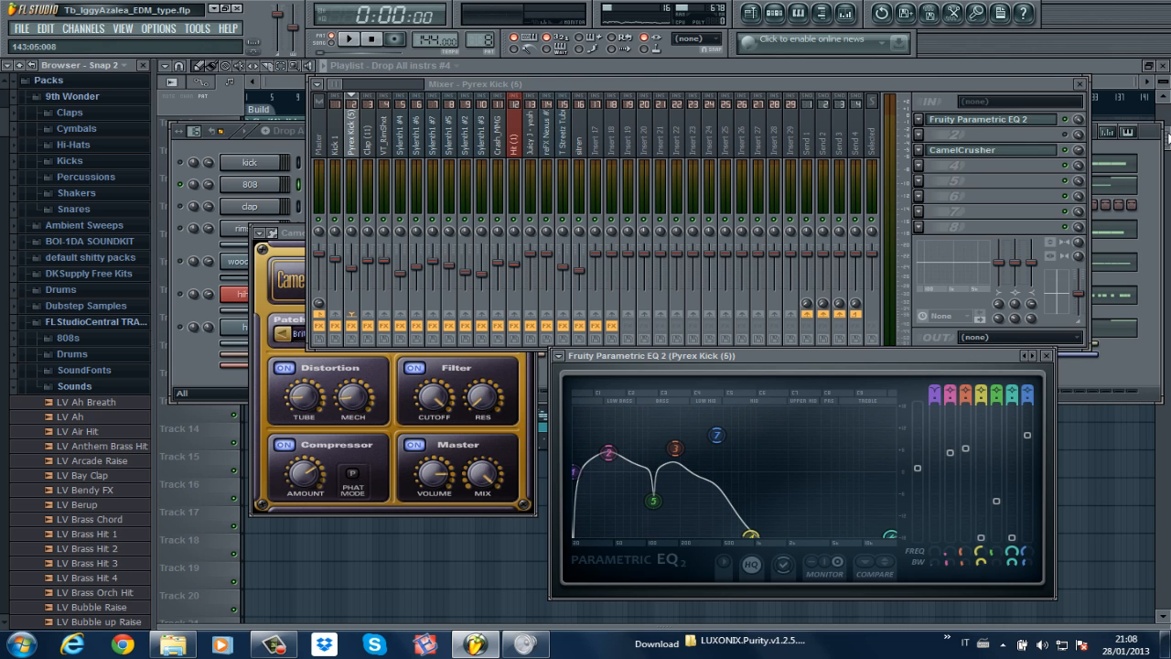
# Step: Stop the song playback in the playlist and show the Drop All instrs #4 pattern in the step sequencer
pyautogui.moveTo(1167, 130); pyautogui.dragTo(1040, 83)
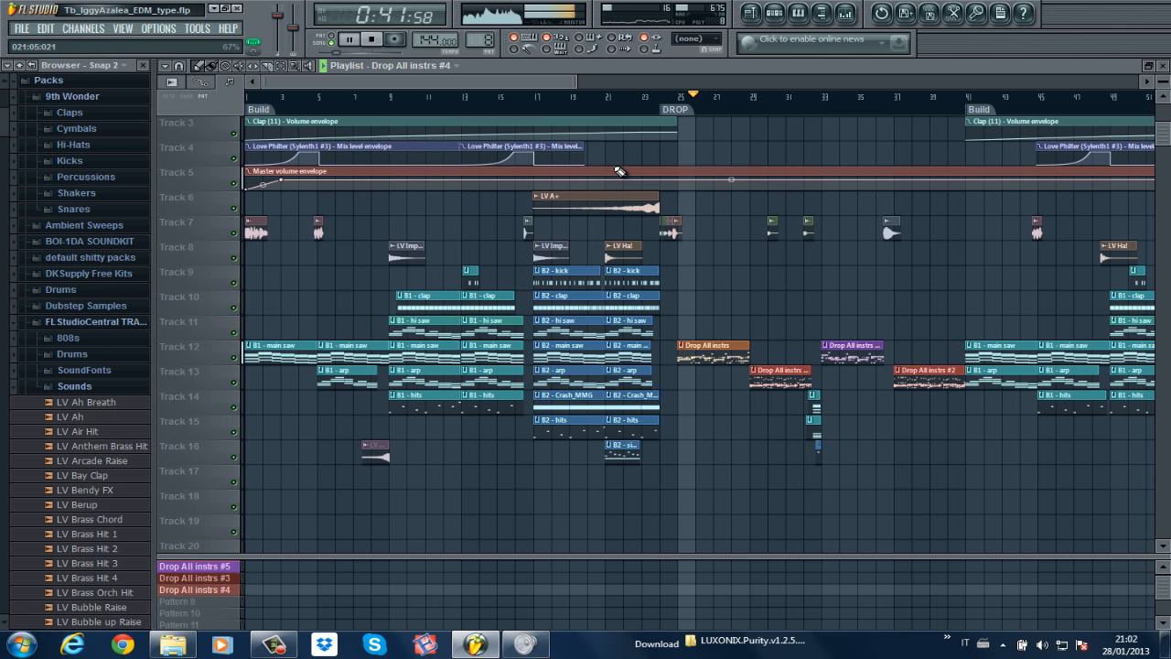
pyautogui.press('space')
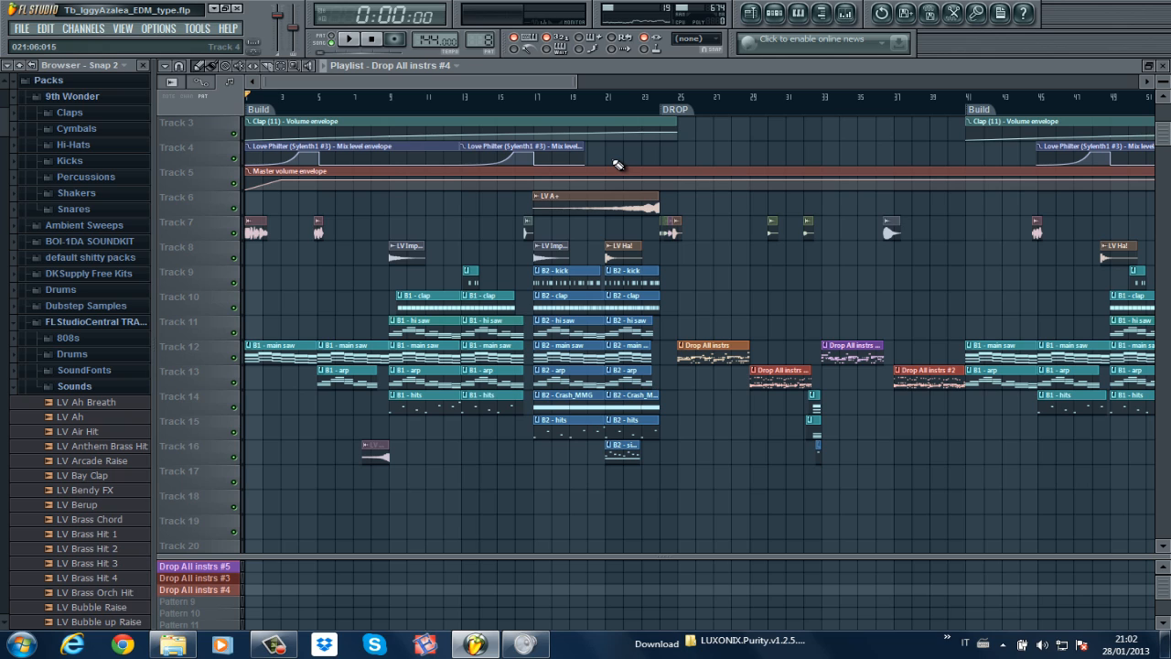
pyautogui.click(774, 15)
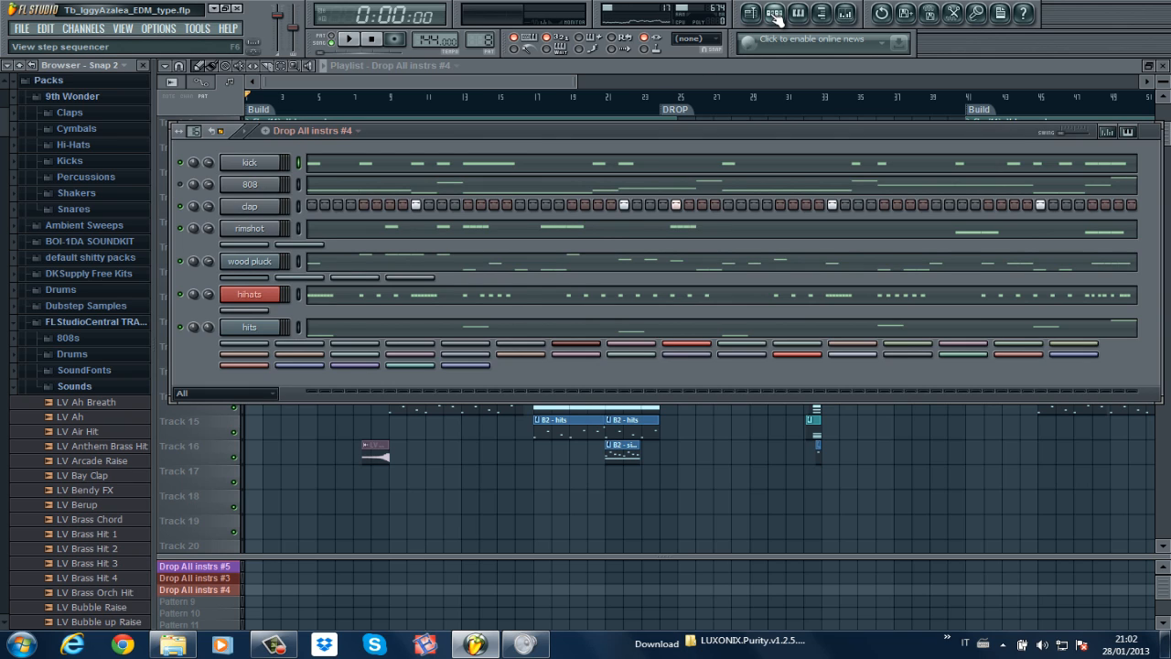